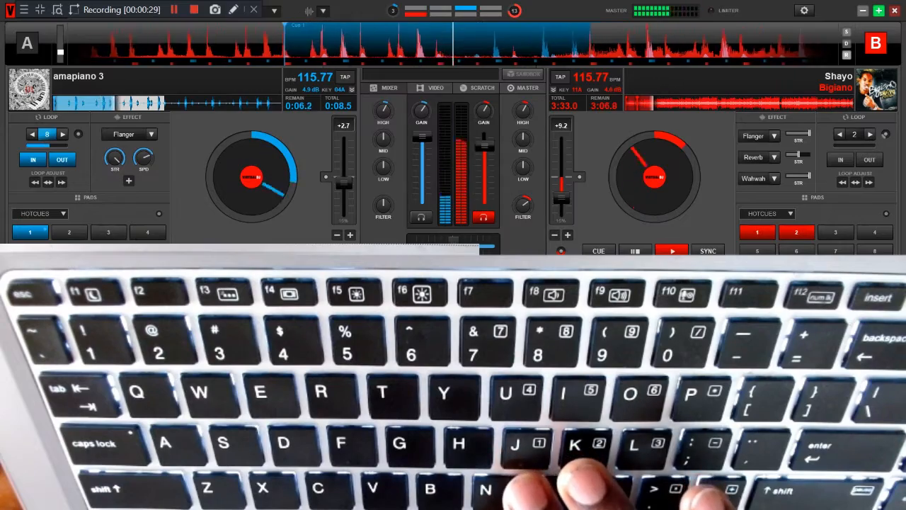
Play notes on the Log Drum instrument in FL Studio using the computer keyboard
key(j)
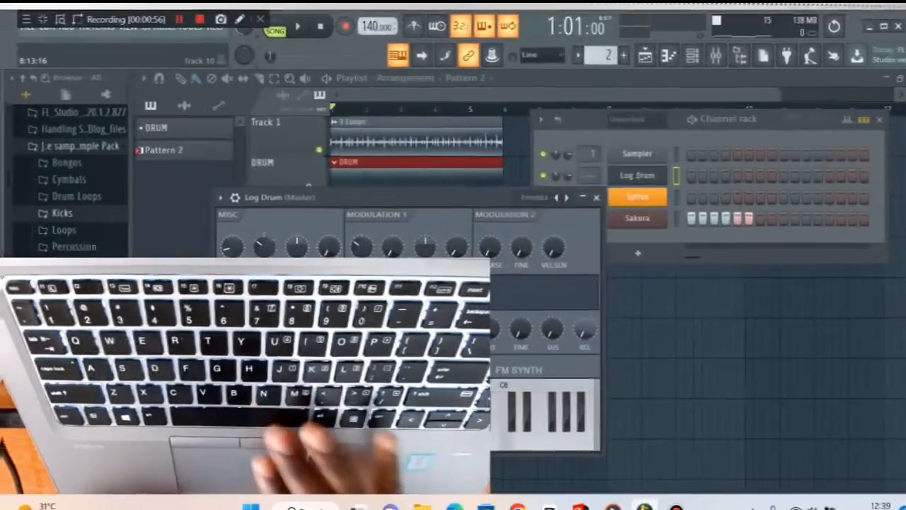
key(c)
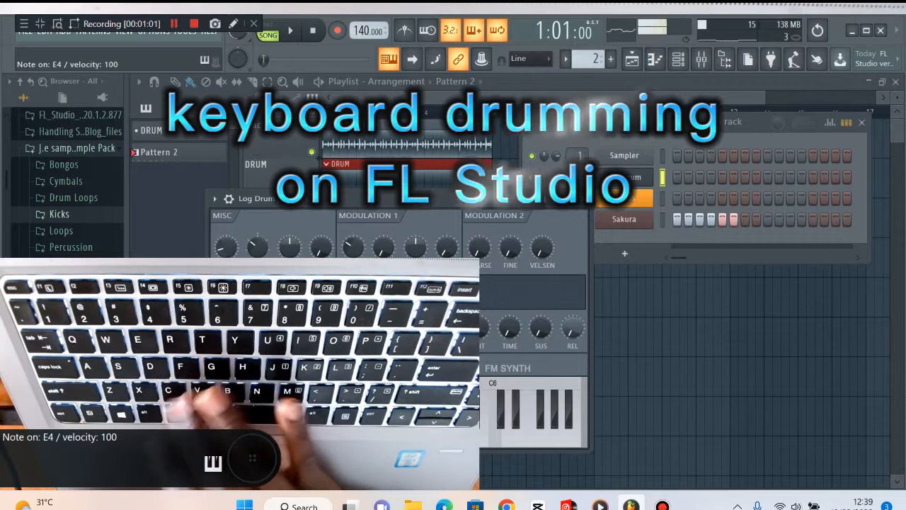
key(c)
key(c)
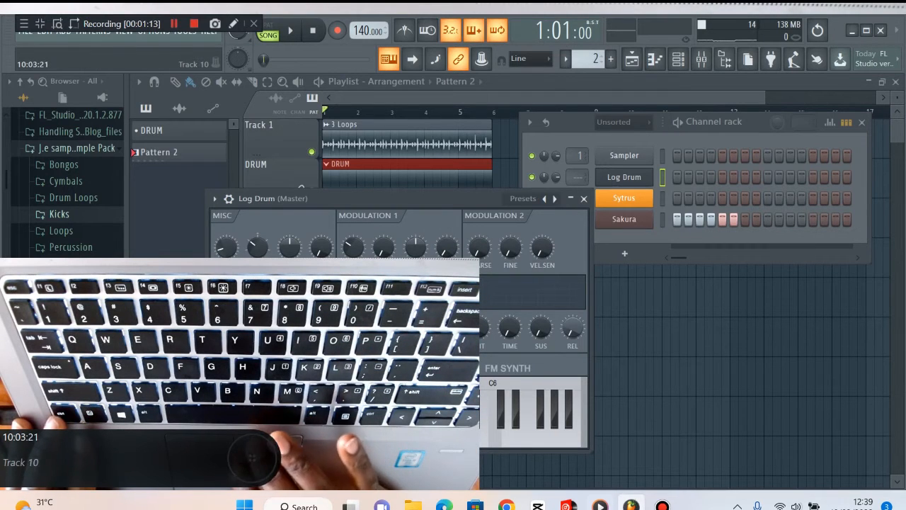
Switch to VirtualDJ and trigger deck sounds from the computer keyboard over the looping amapiano 3 track
click(569, 506)
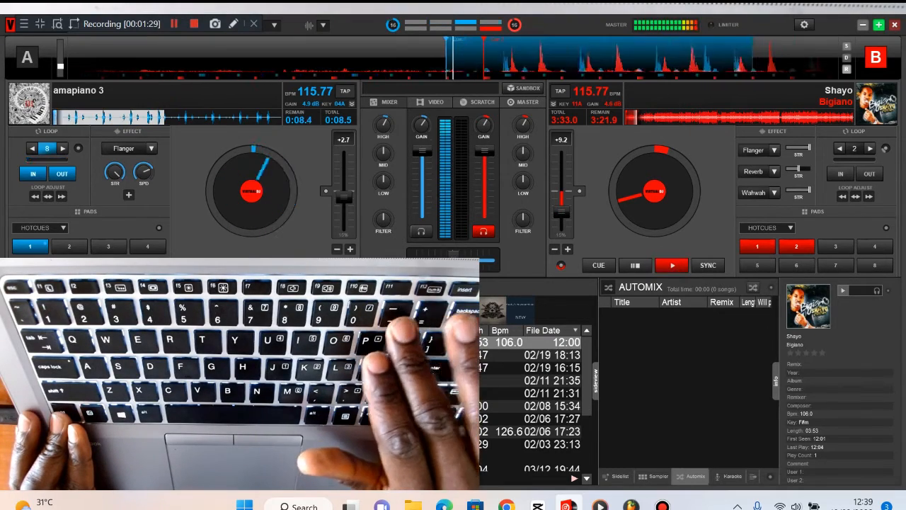
key(equal)
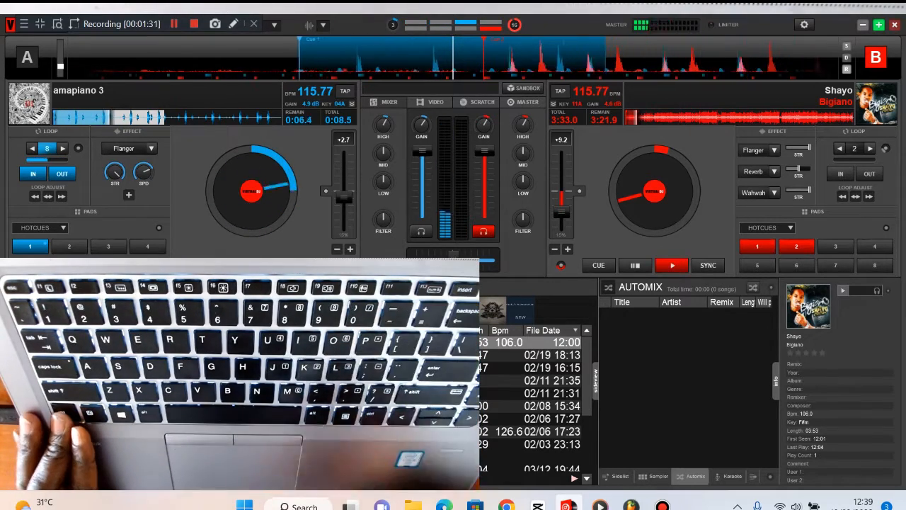
key(minus)
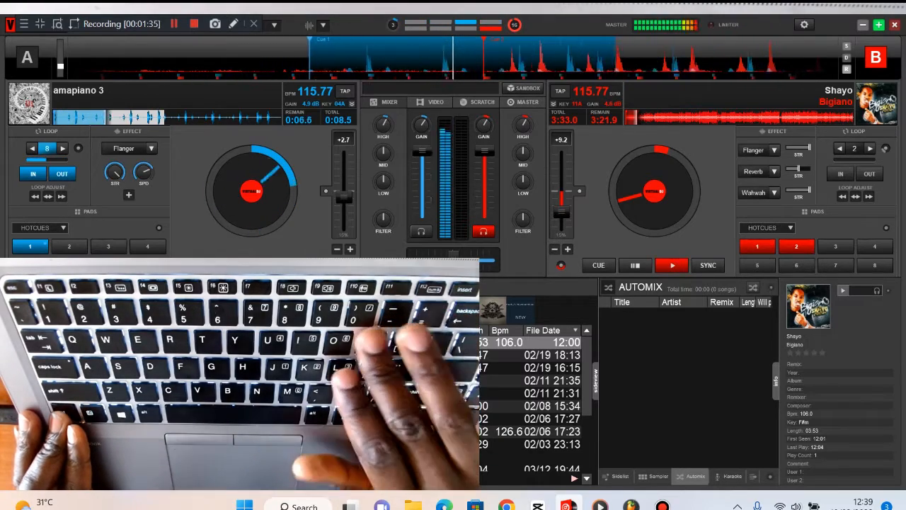
key(minus)
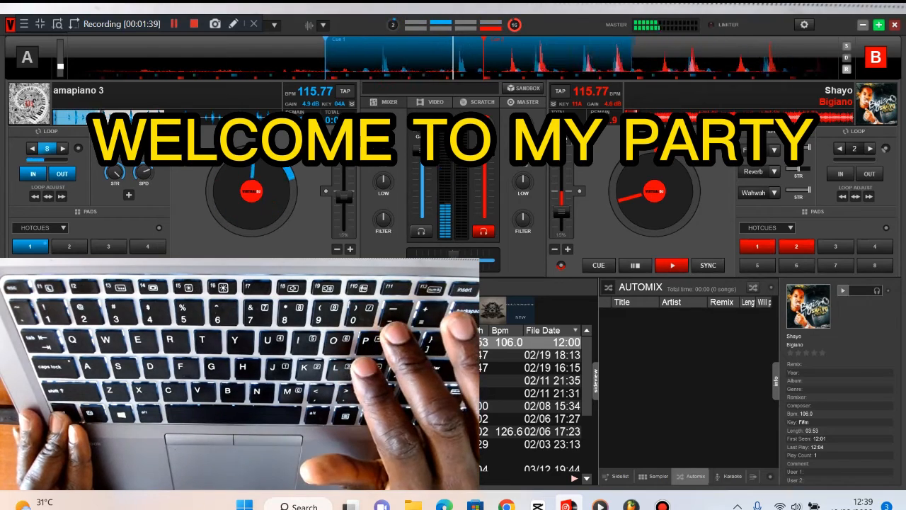
key(minus)
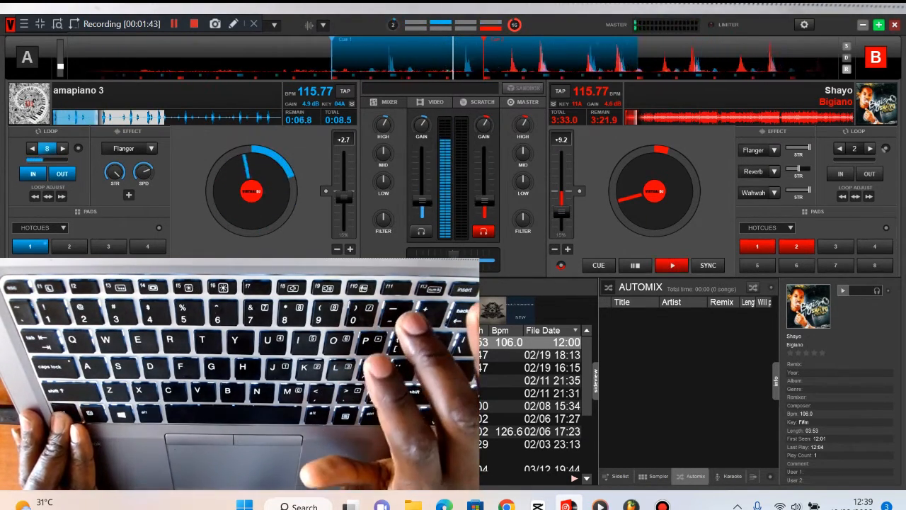
key(minus)
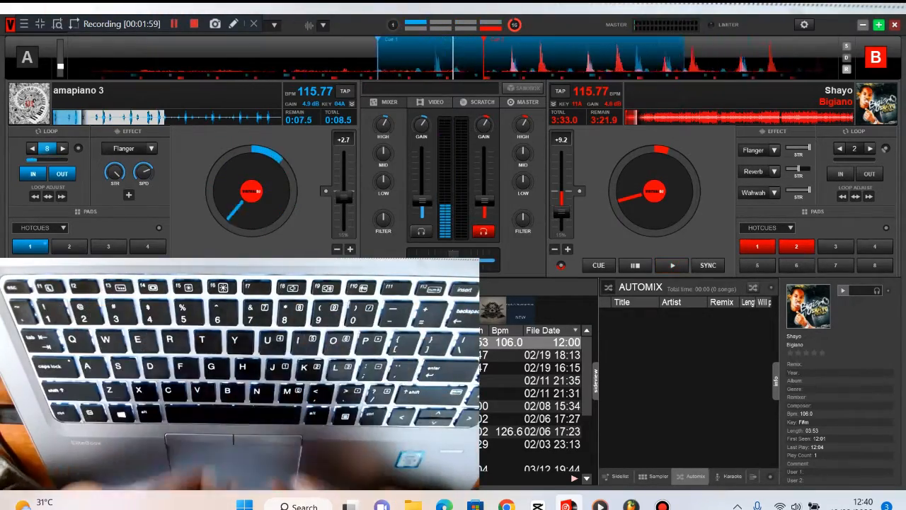
key(space)
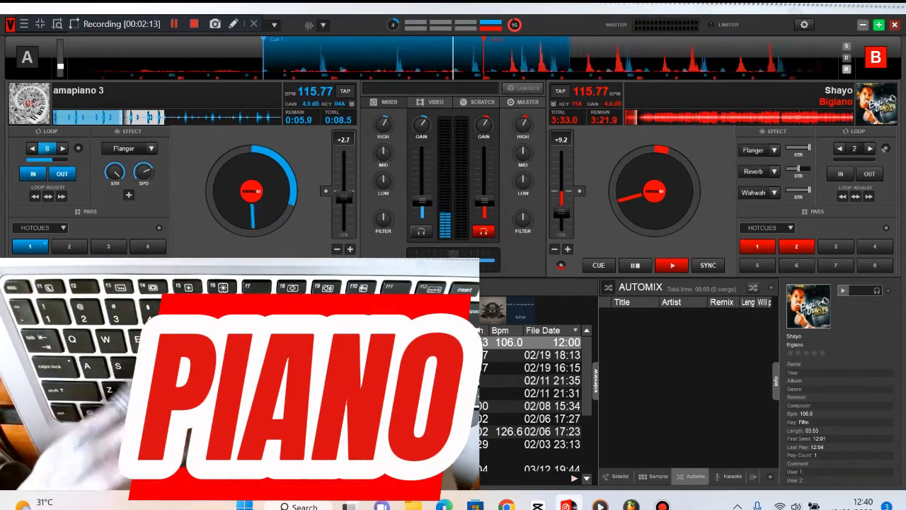
Return to FL Studio, move the Log Drum synth window over the Channel rack, and play notes on it from the computer keyboard
key(alt+Tab)
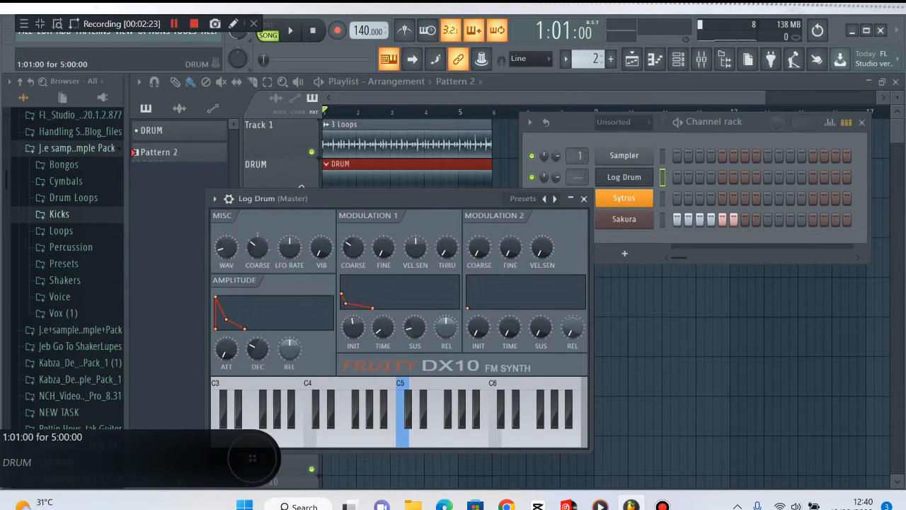
drag(396, 199, 636, 123)
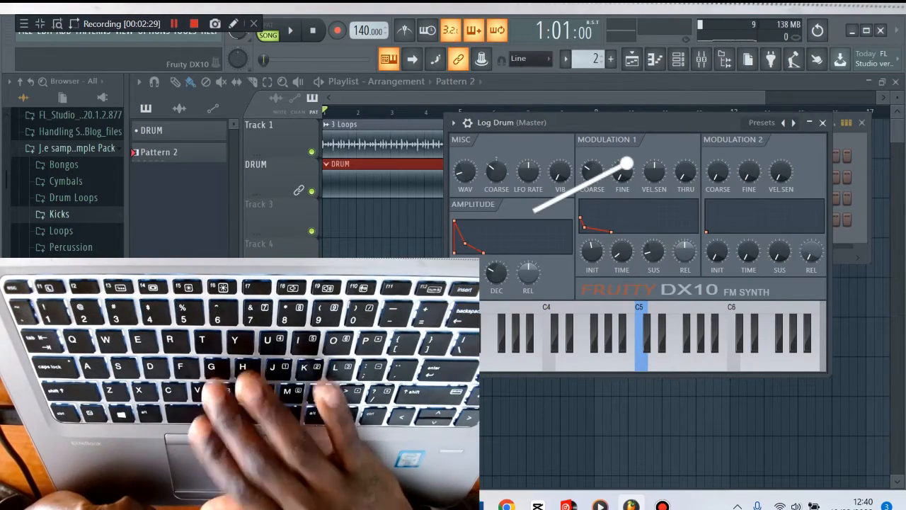
key(b)
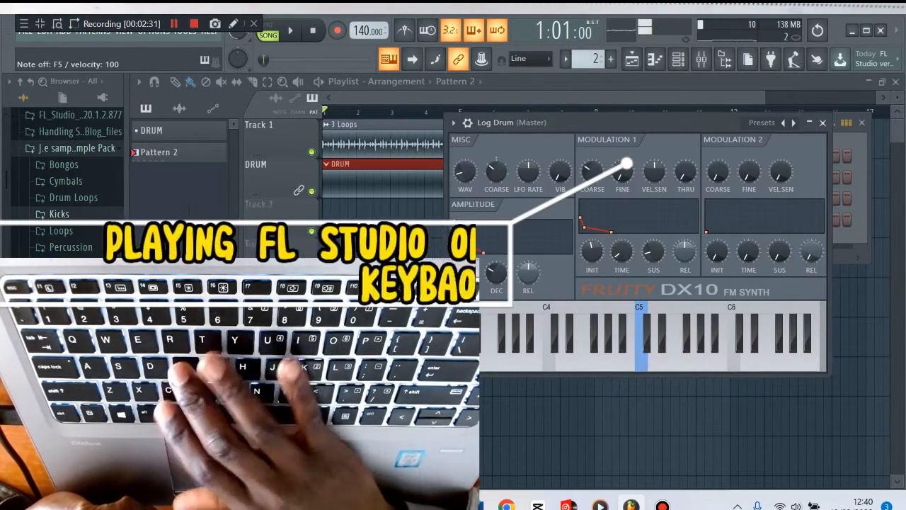
key(b)
key(v)
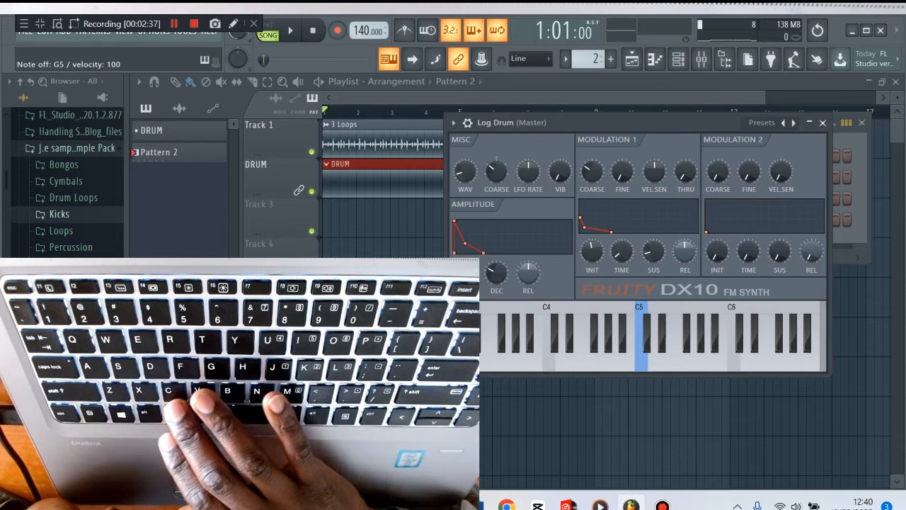
key(c)
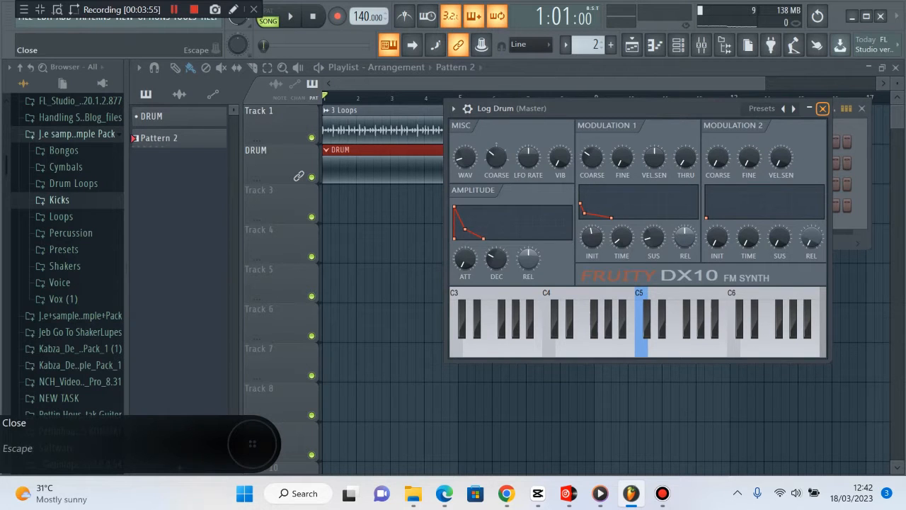
Close the Log Drum synth window and the Channel rack to clear the playlist view
click(821, 108)
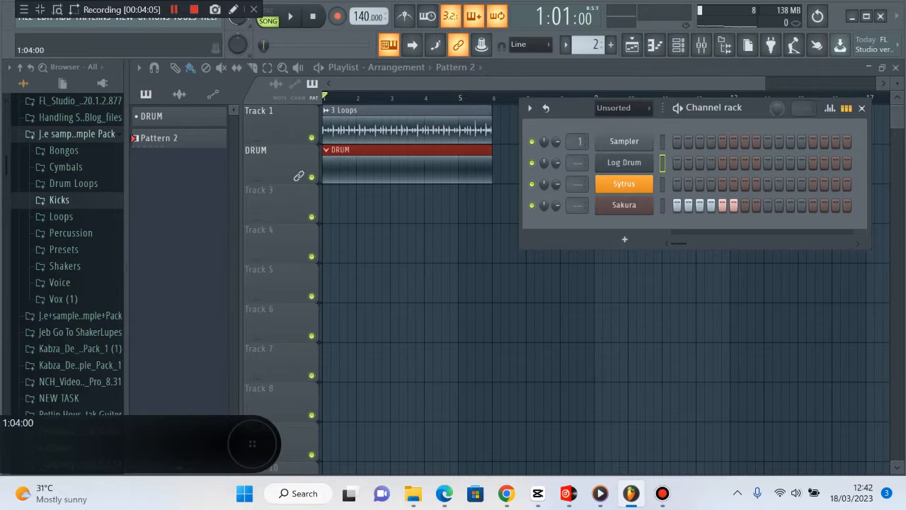
click(862, 108)
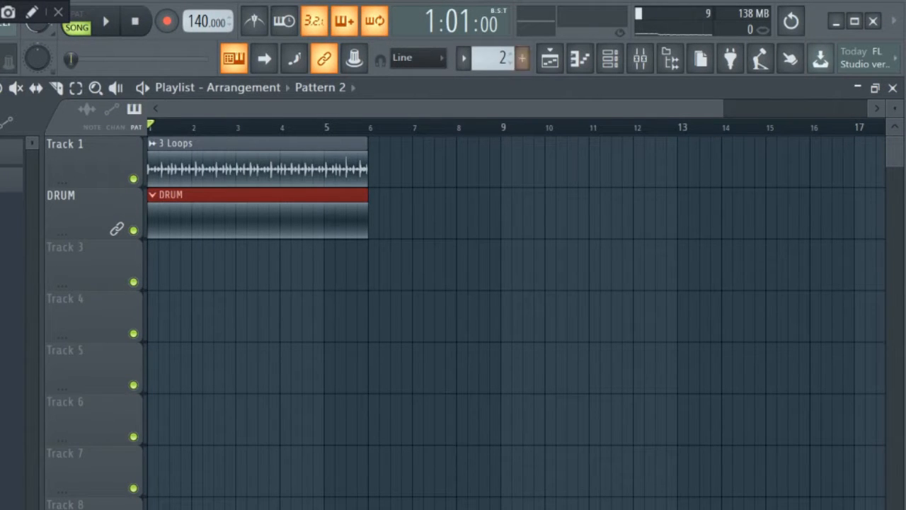
Show the Log Drum piano roll, the mixer and the Channel rack in turn, and close the mixer
click(579, 58)
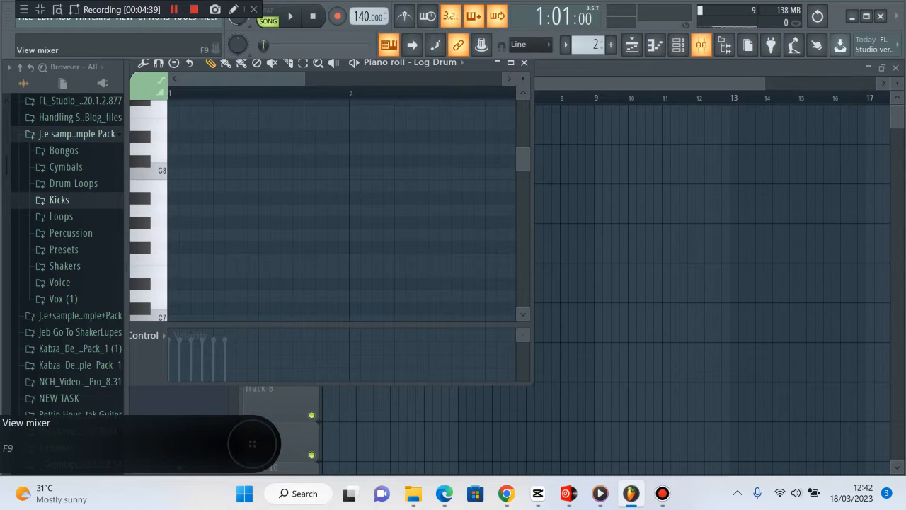
click(701, 45)
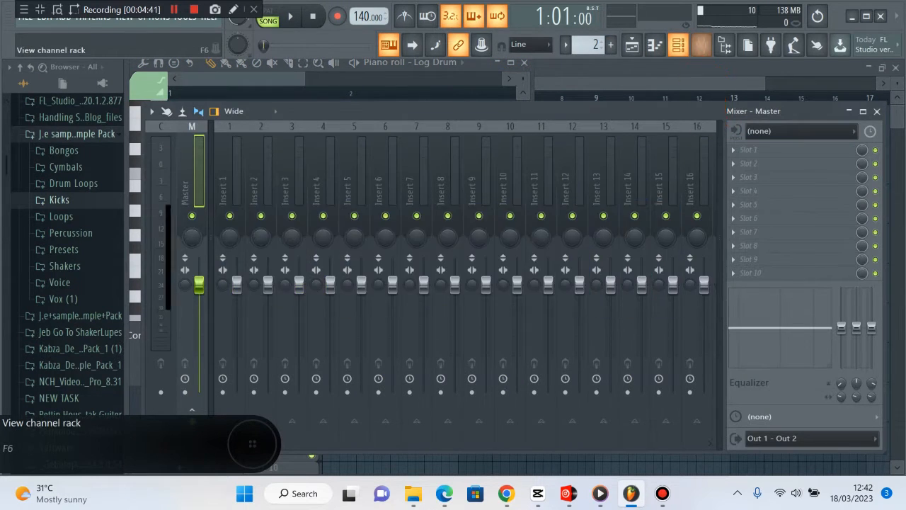
click(678, 45)
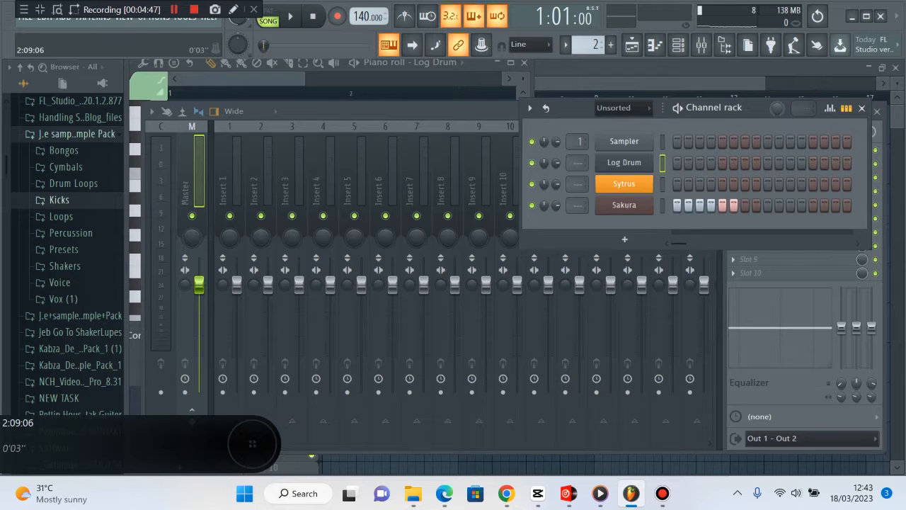
key(F6)
click(876, 112)
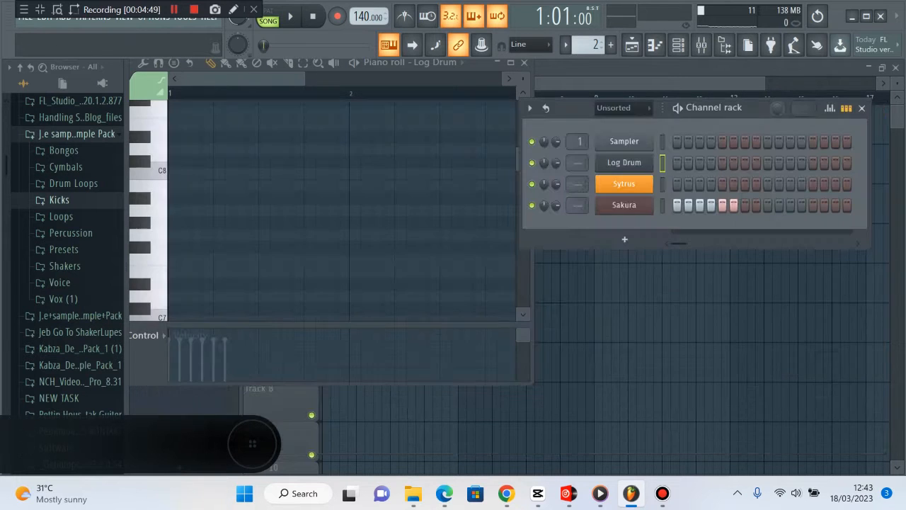
Pause the playing decks in VirtualDJ and close the Log Drum piano roll back in FL Studio
click(568, 493)
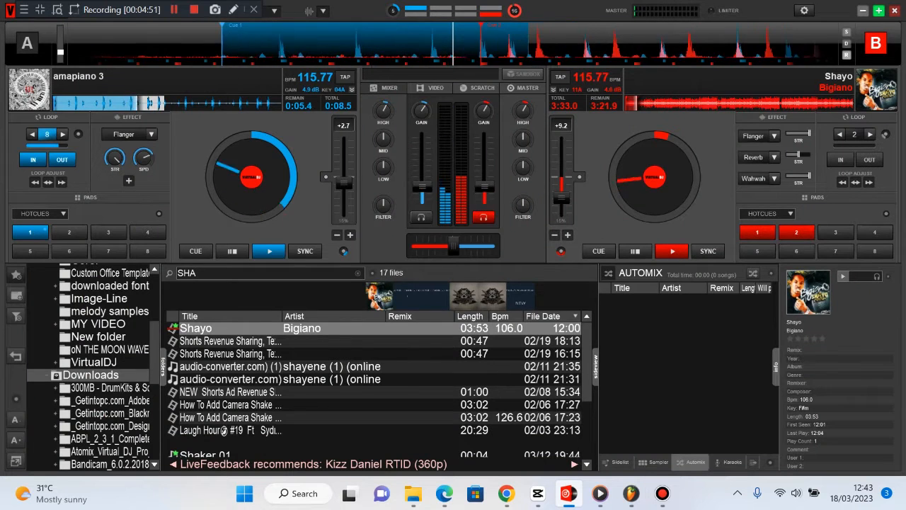
key(space)
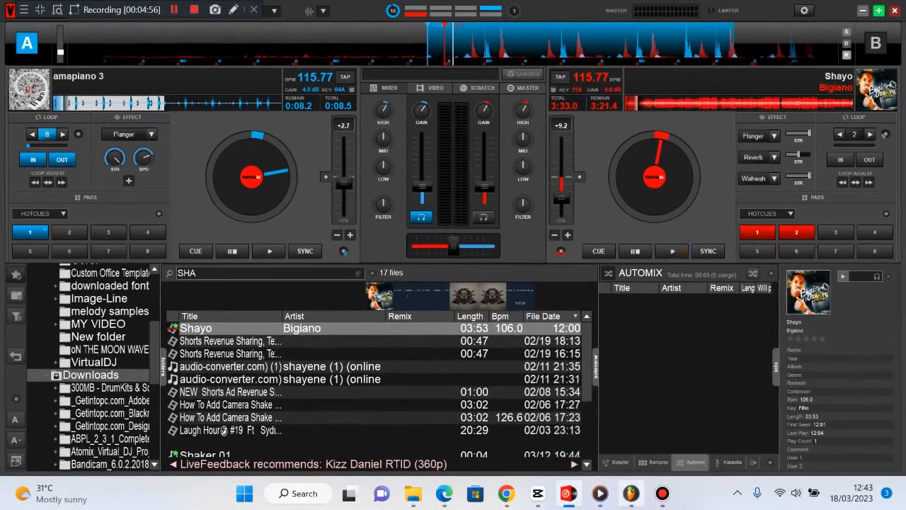
mouse_move(662, 494)
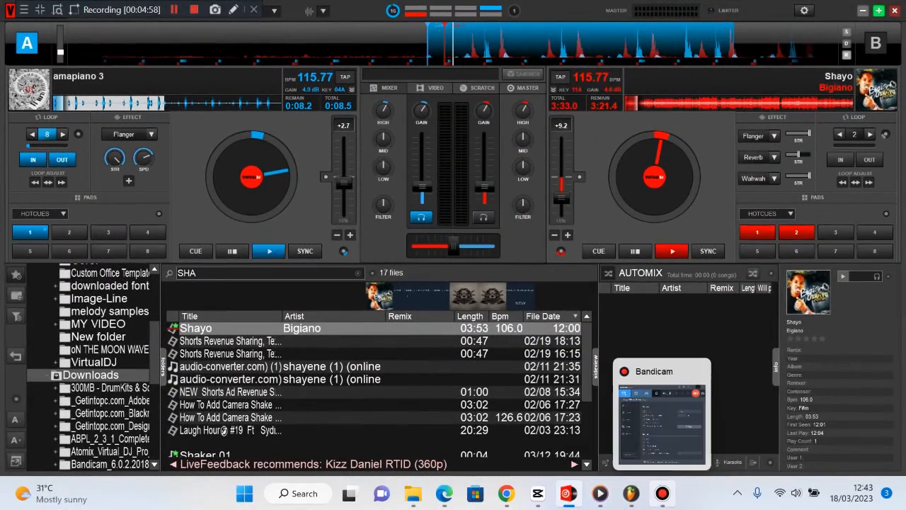
click(630, 493)
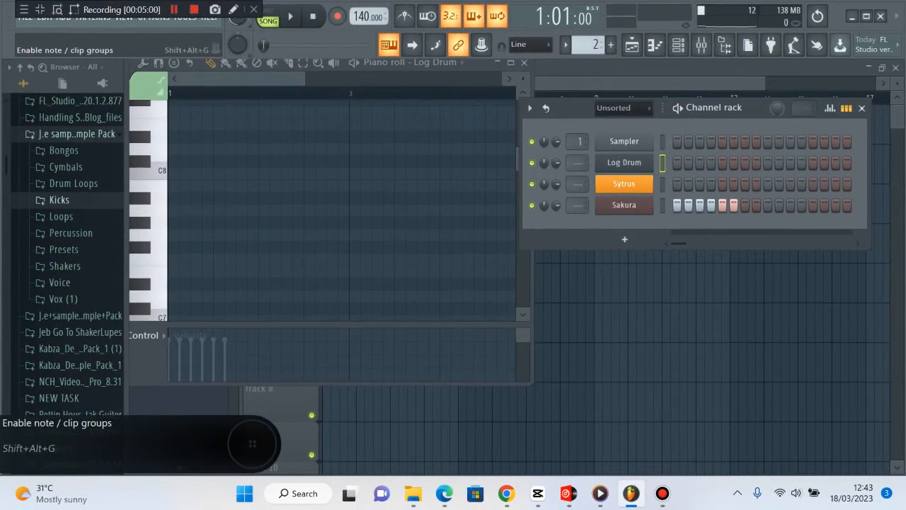
click(523, 62)
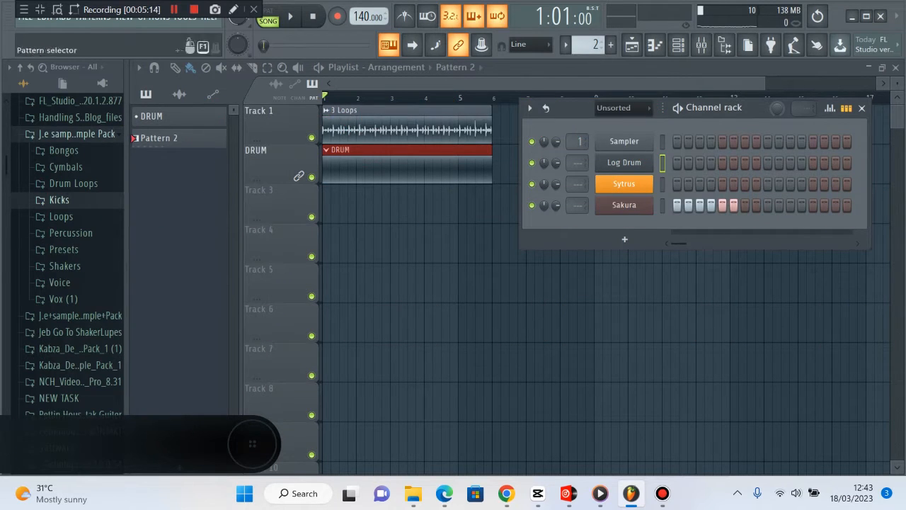
View the Sakura, Sytrus and Log Drum instruments from the Channel rack one after another, closing each window
click(624, 205)
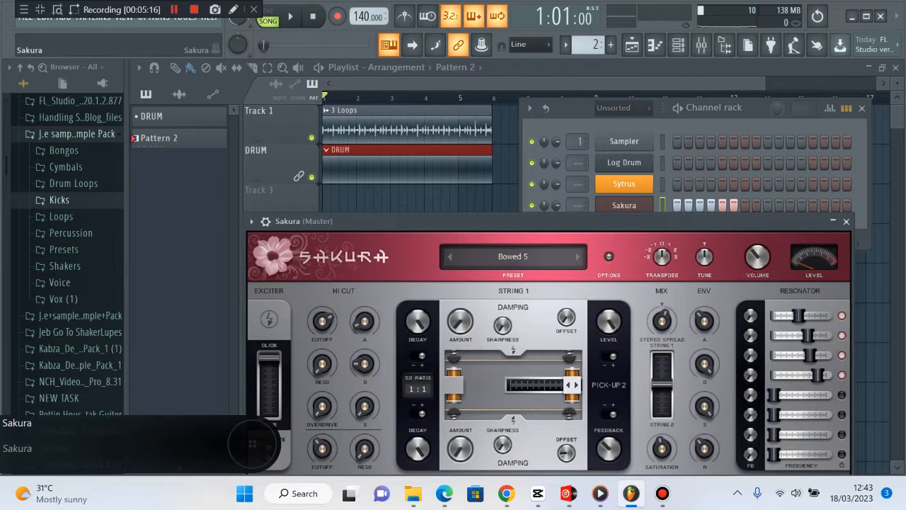
click(624, 205)
click(624, 184)
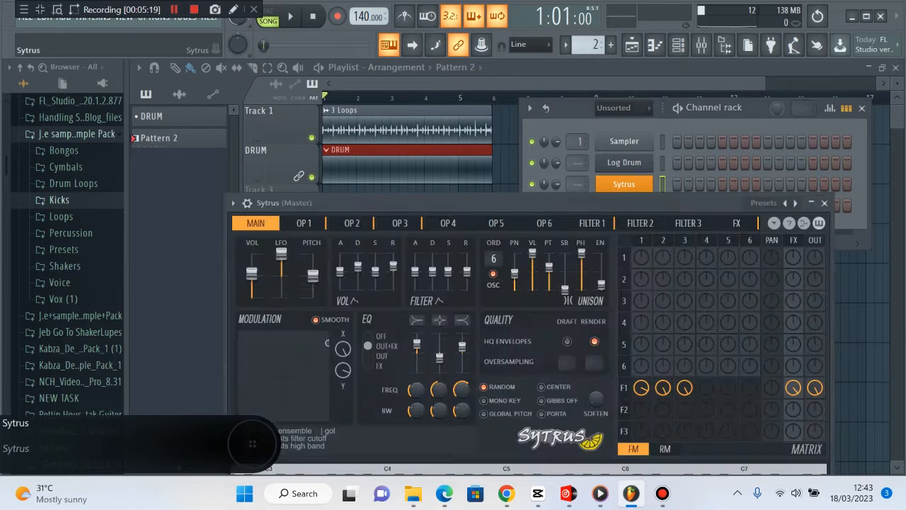
click(624, 184)
click(624, 162)
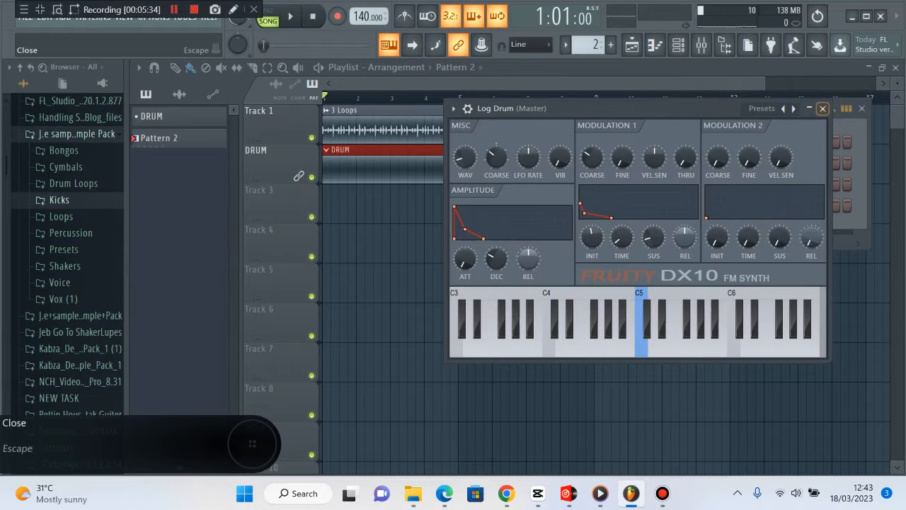
click(823, 108)
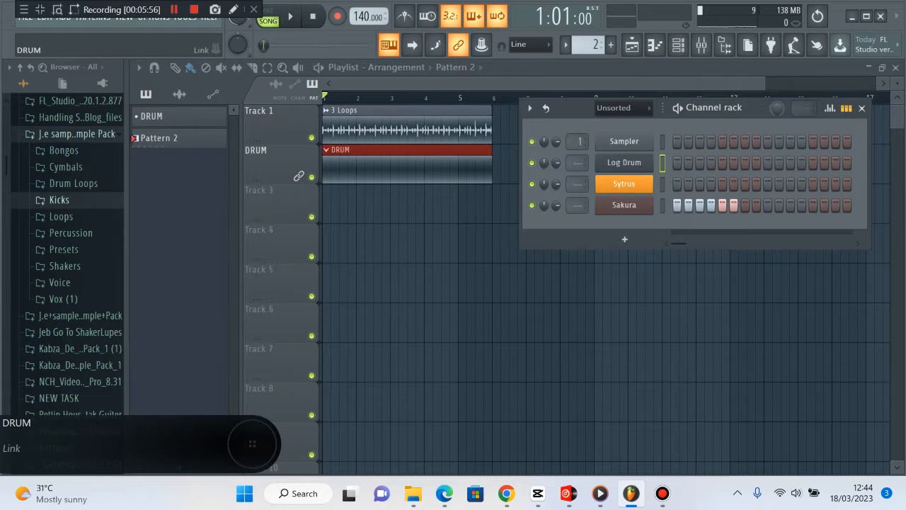
Delete the 3 Loops audio clip on Track 1 and the DRUM clip below it from the playlist
click(62, 216)
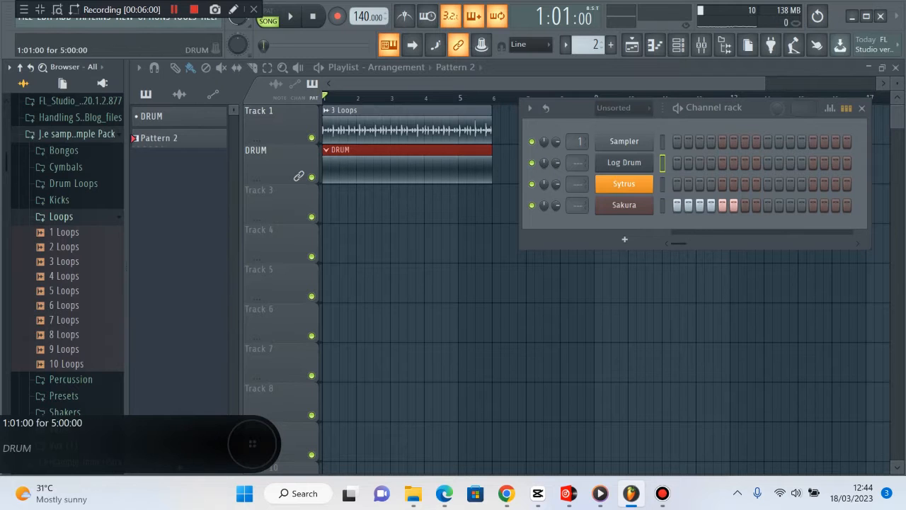
right_click(383, 127)
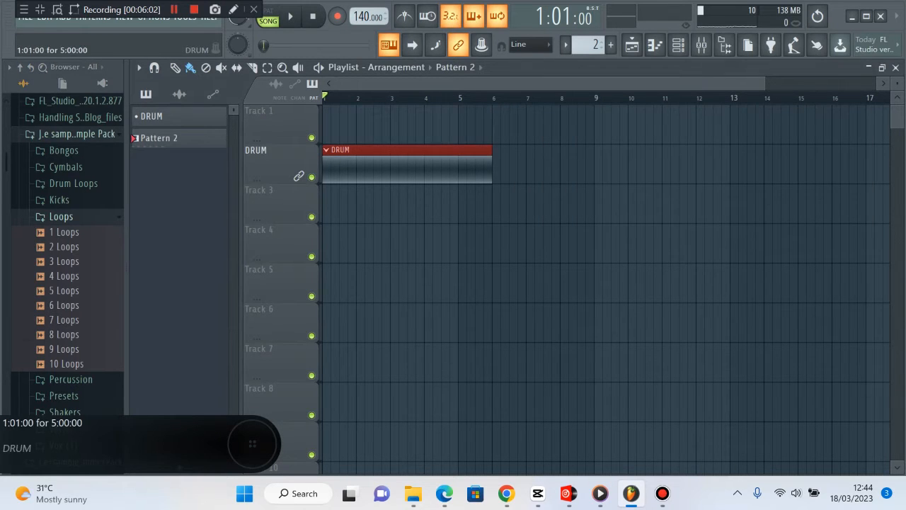
right_click(391, 164)
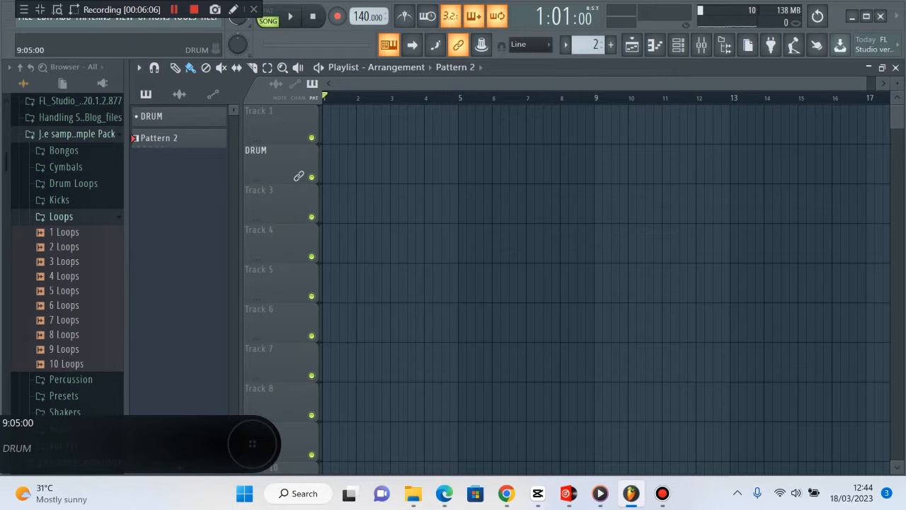
Audition the samples 1 Loops through 9 Loops in the sample pack's Loops folder
click(61, 216)
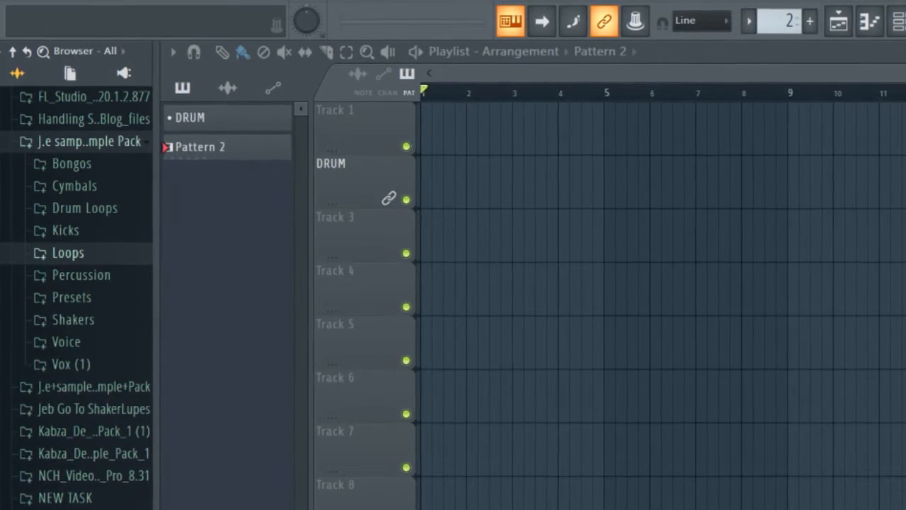
click(68, 252)
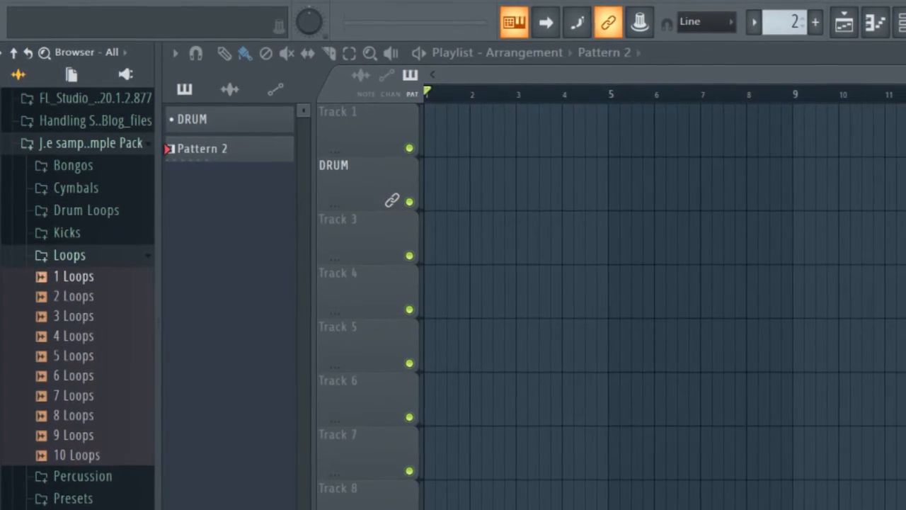
click(73, 276)
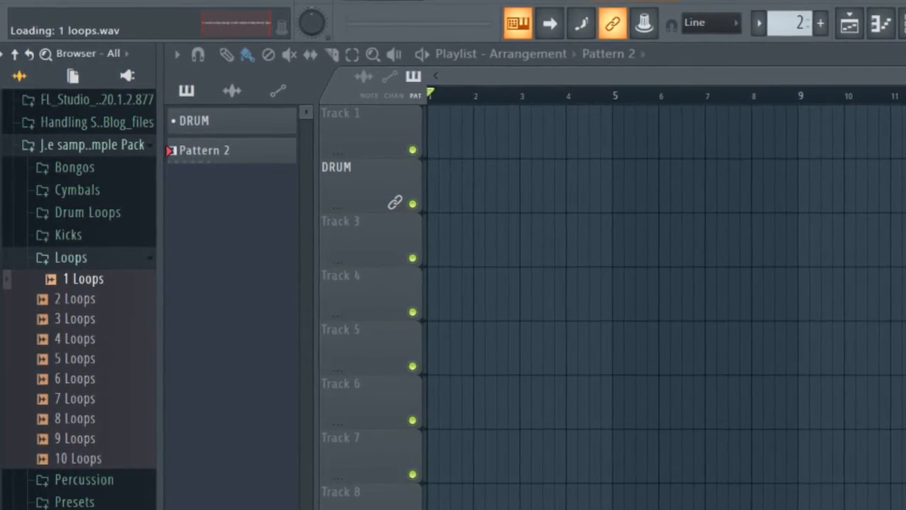
click(74, 298)
click(75, 318)
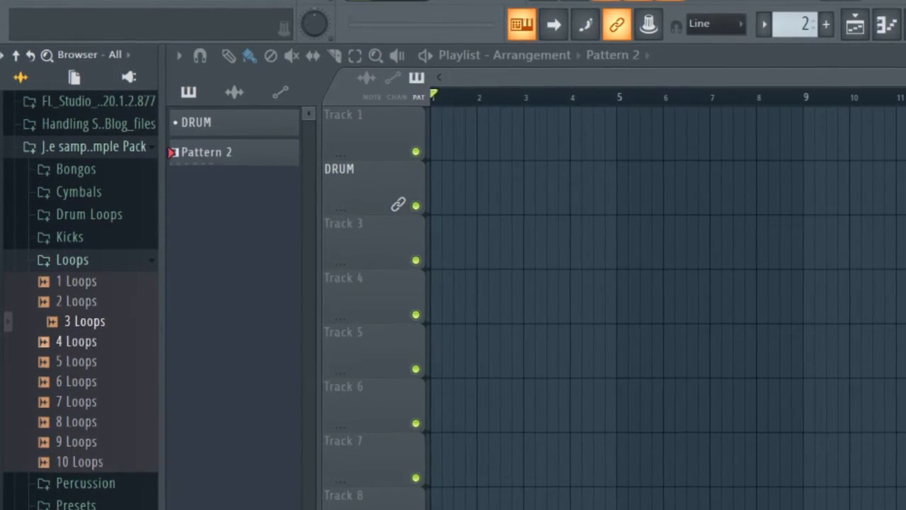
click(75, 341)
click(77, 363)
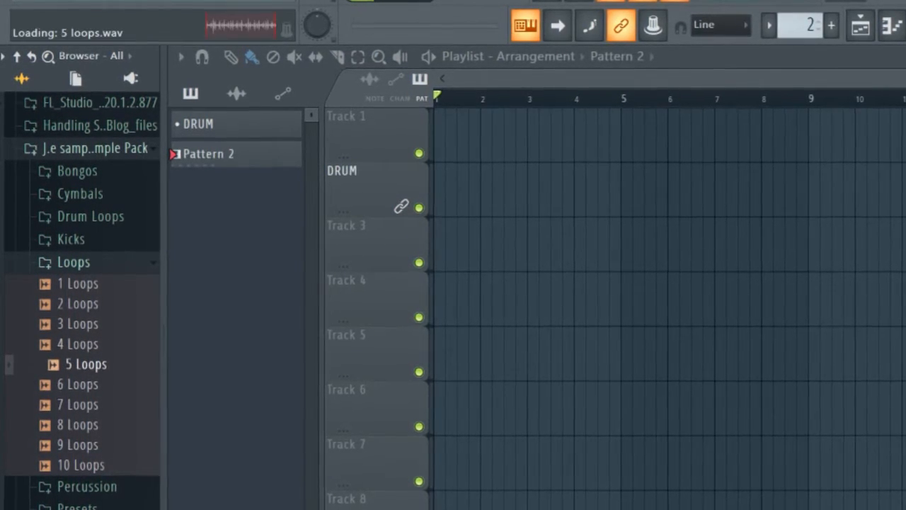
click(77, 384)
click(78, 403)
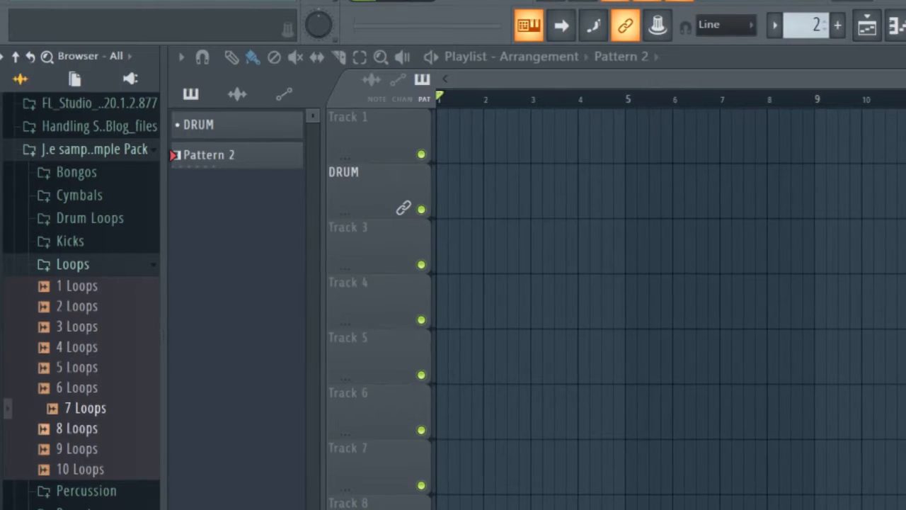
click(77, 428)
click(77, 448)
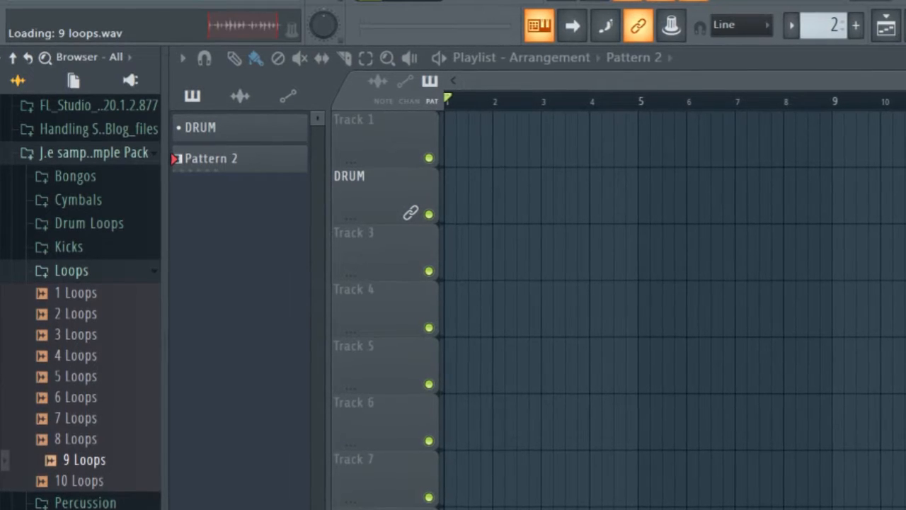
Place the 9 Loops sample at bar 1 of Track 1 and play it back briefly
drag(84, 458, 460, 141)
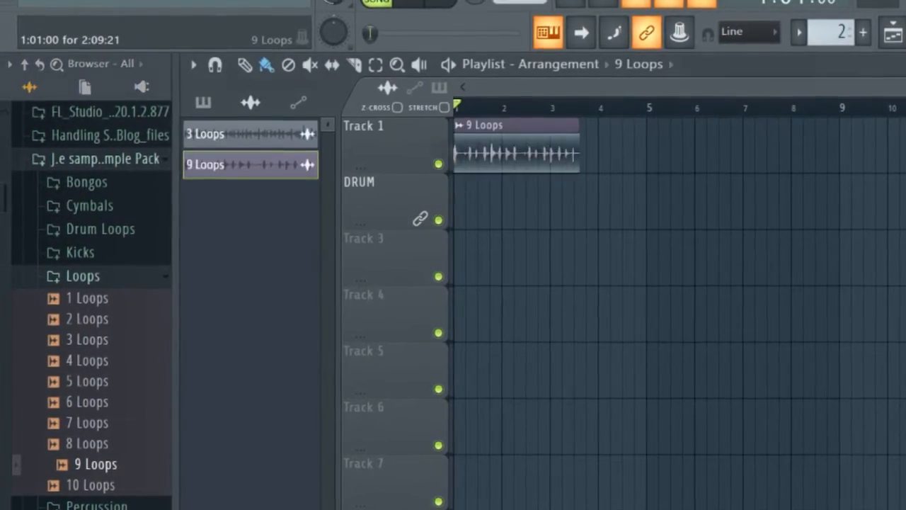
key(space)
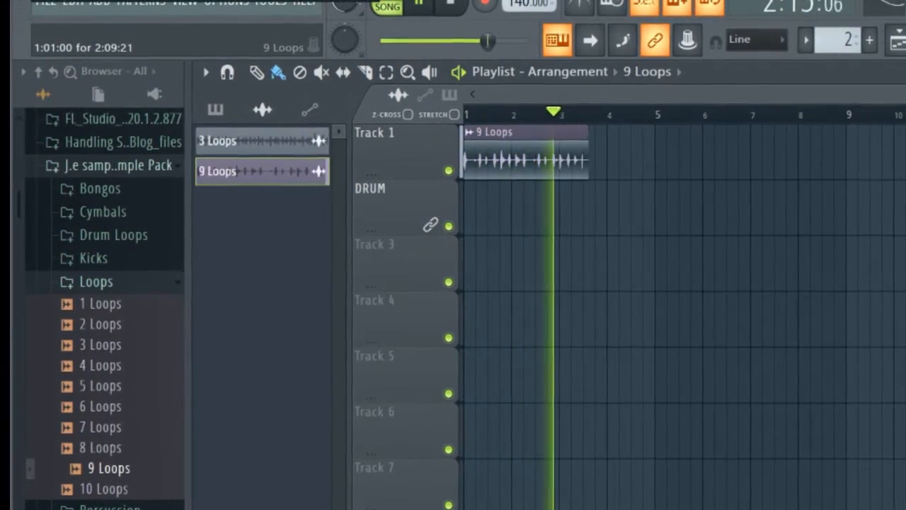
key(space)
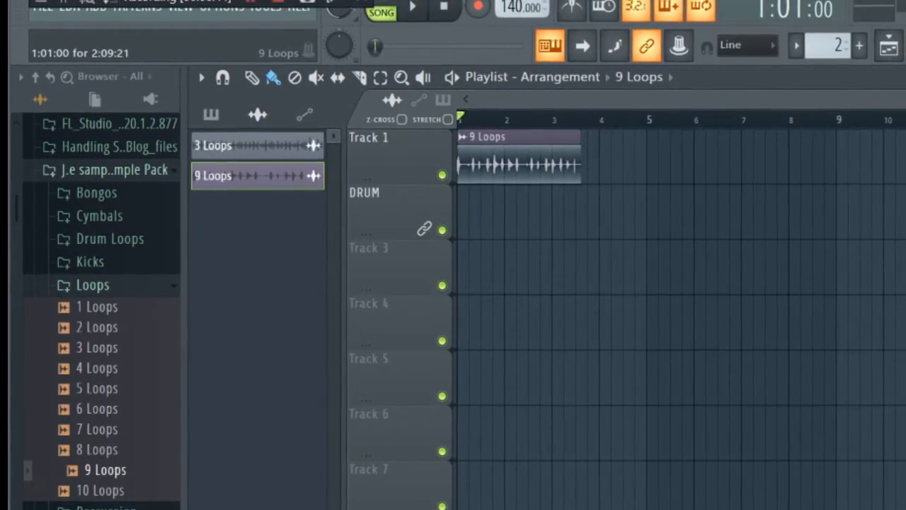
Collapse the Loops folder, expand the Percussion folder and audition one of its samples
click(91, 286)
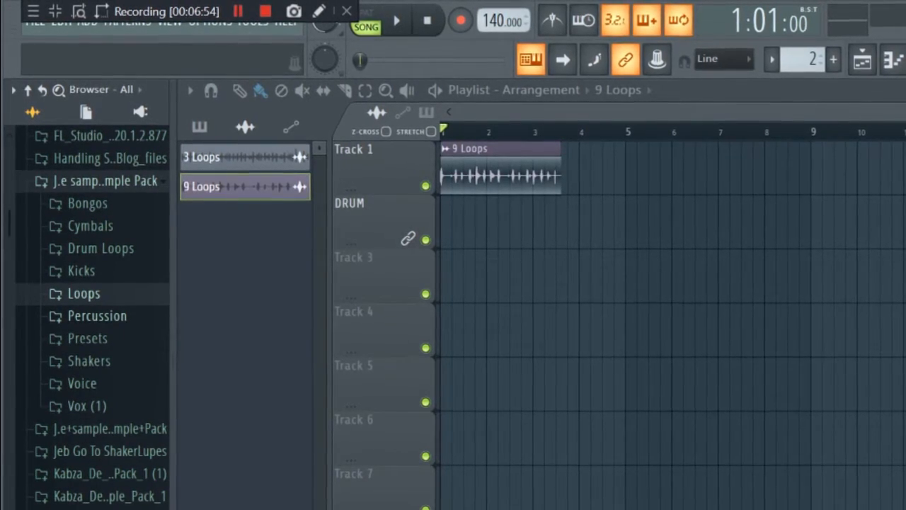
click(97, 315)
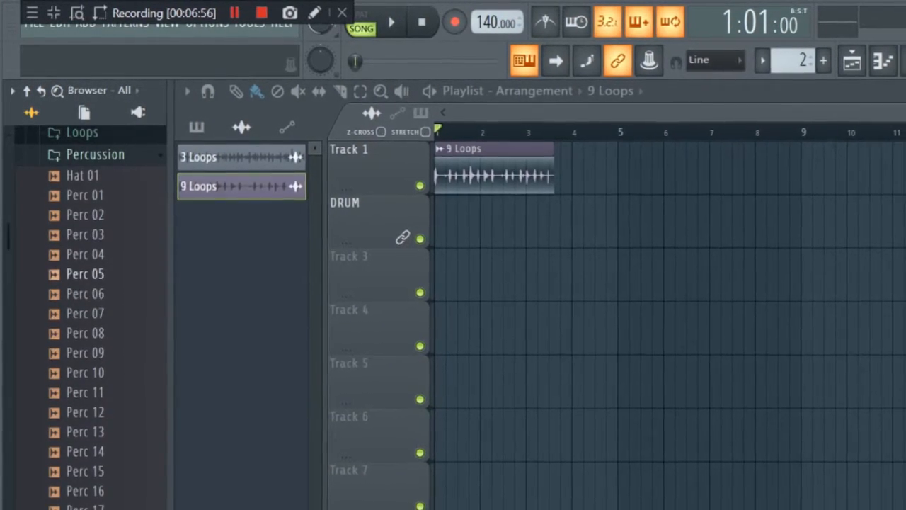
click(85, 276)
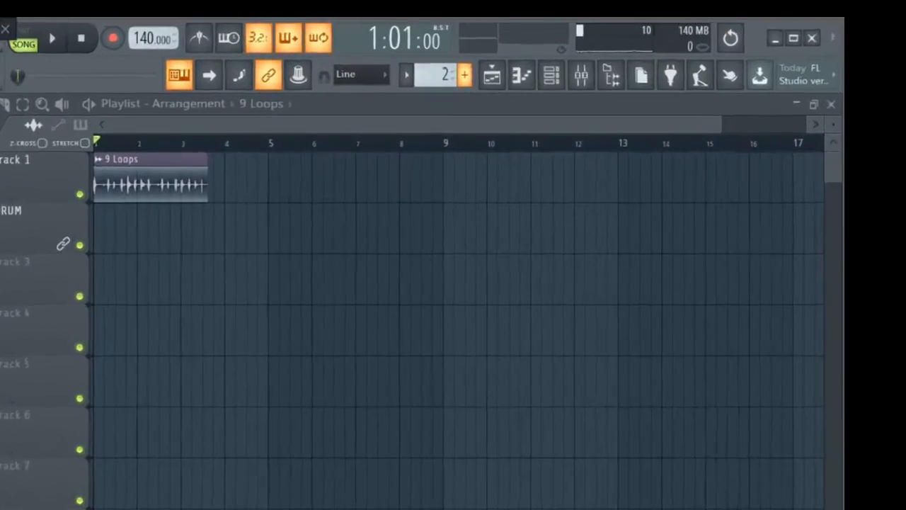
Create a new pattern named Perc1 and place it at bar 1 of the DRUM track
key(F4)
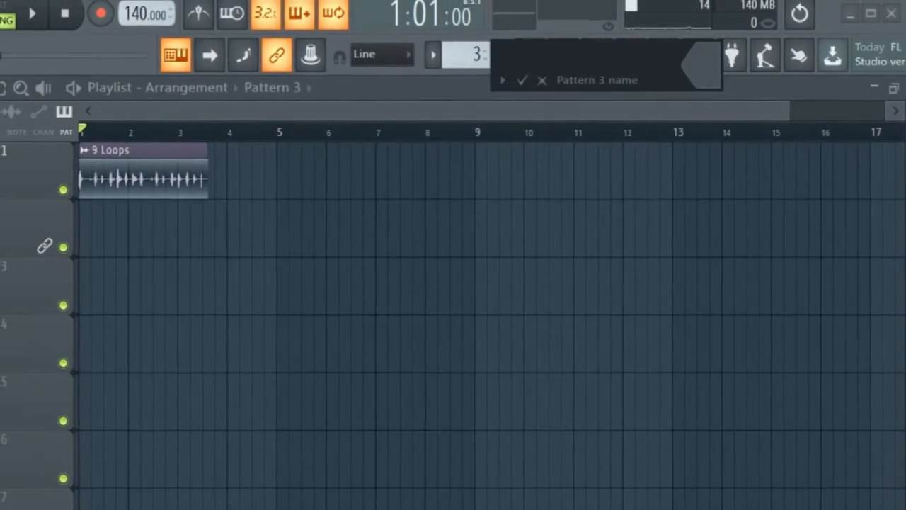
text(Perc)
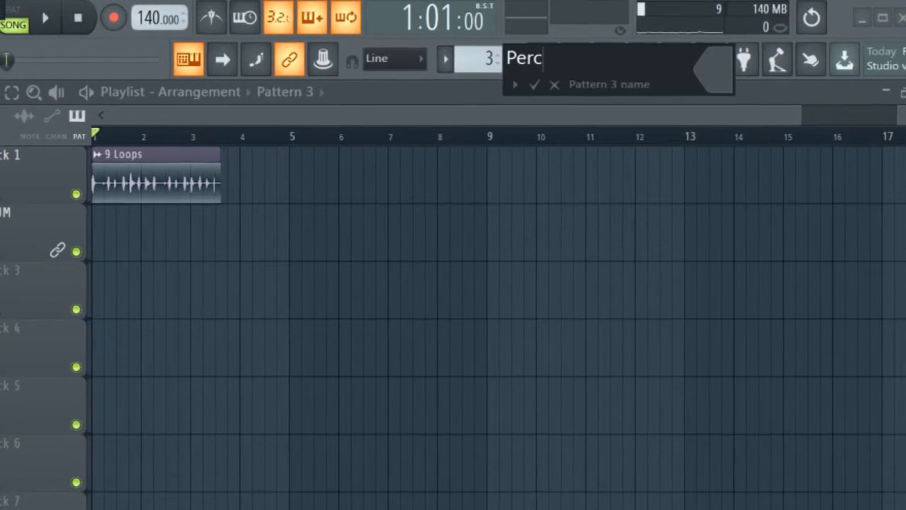
text(1)
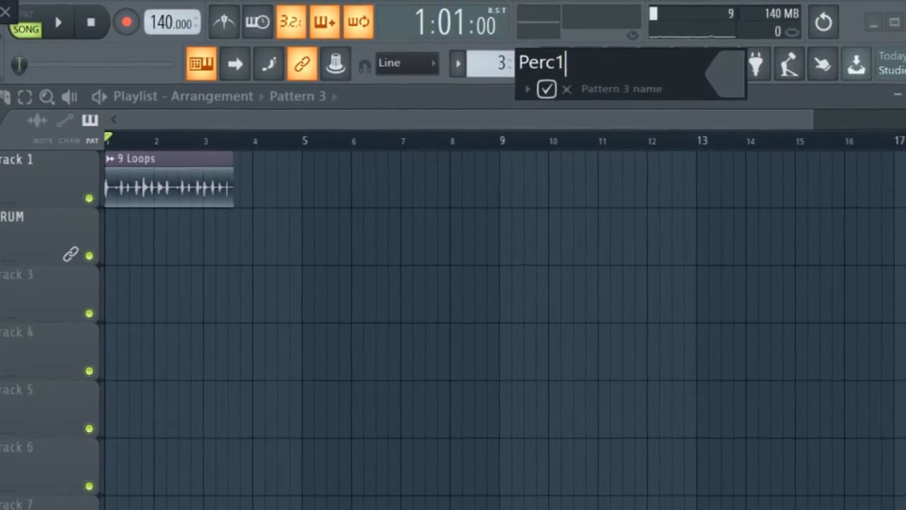
key(Return)
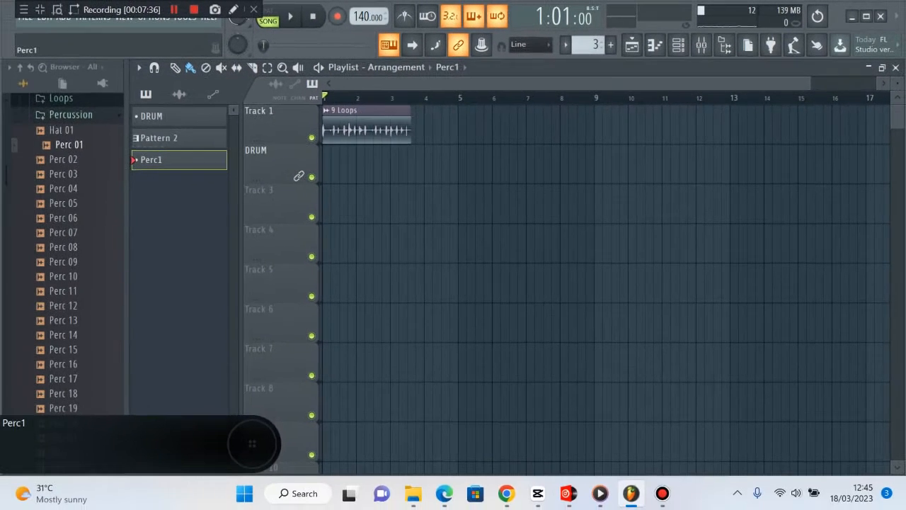
drag(177, 160, 298, 175)
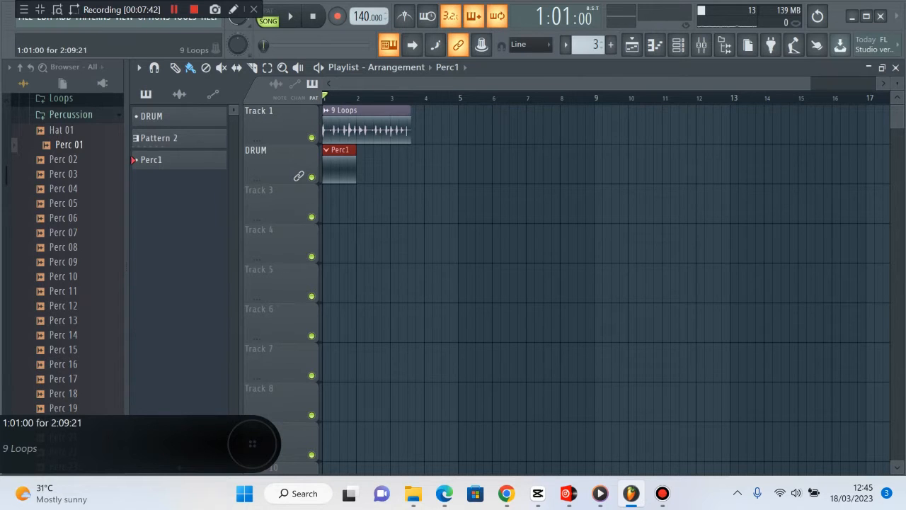
click(367, 127)
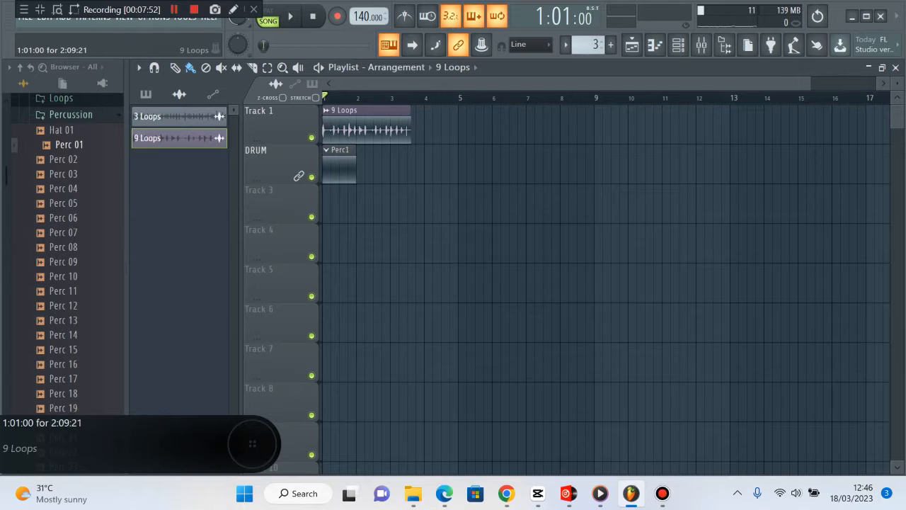
click(177, 117)
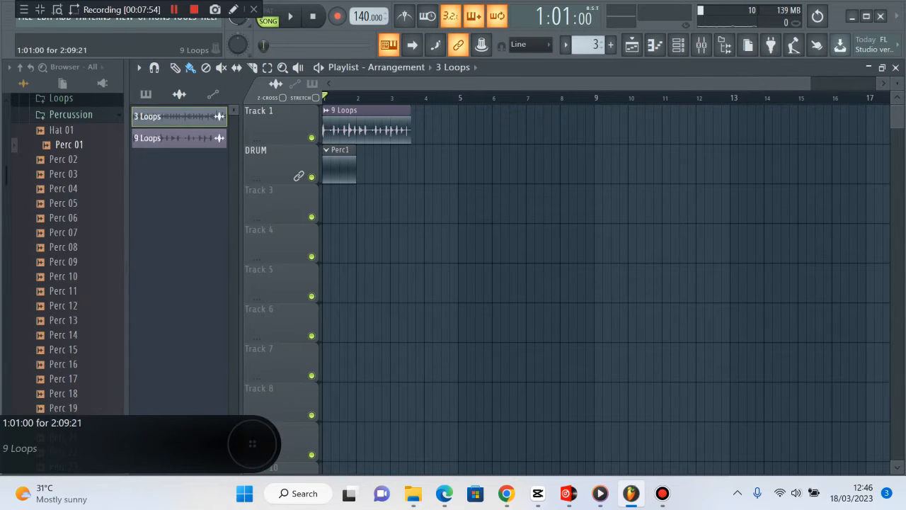
click(415, 129)
drag(447, 129, 442, 129)
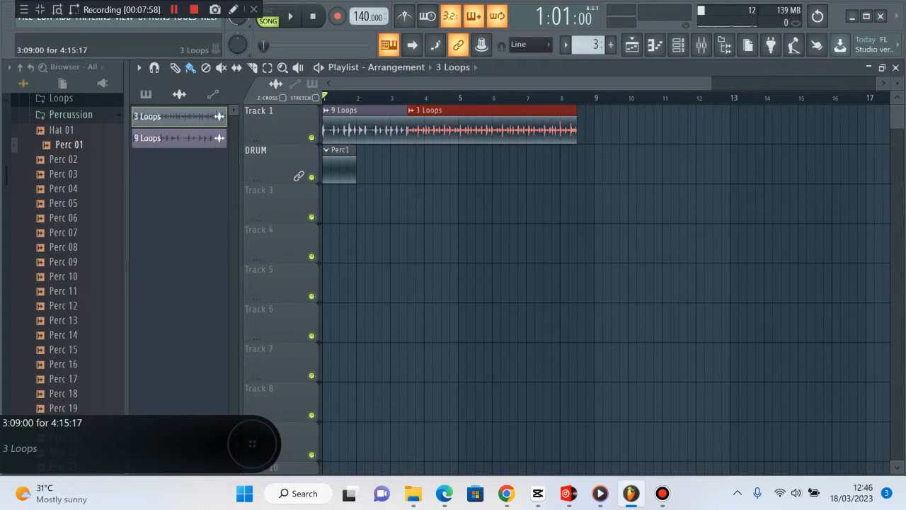
right_click(442, 129)
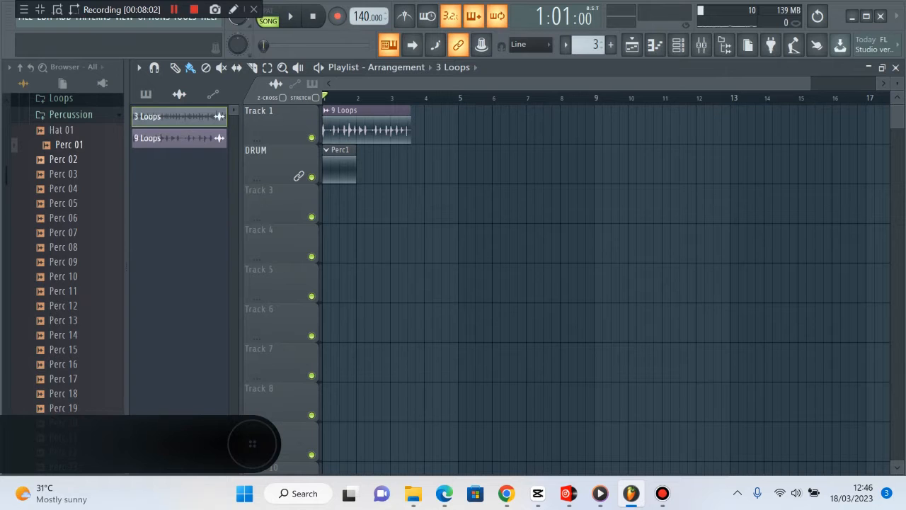
Repeat the 9 Loops clip two more times end to end on Track 1 and play the arrangement
click(174, 10)
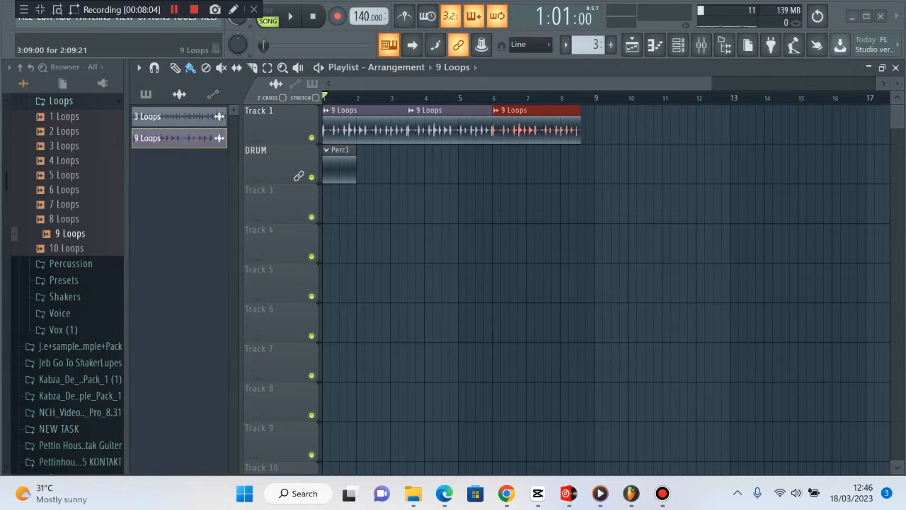
key(space)
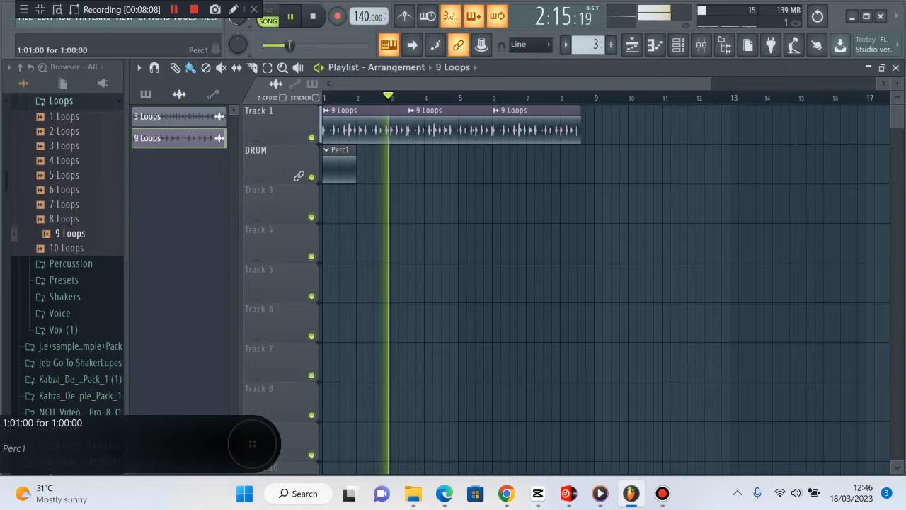
Extend the Perc1 clip on the DRUM track to a length of 7:10:00, ending with the last 9 Loops clip
drag(327, 167, 358, 167)
key(ctrl+b)
key(ctrl+b)
key(ctrl+b)
key(ctrl+b)
key(ctrl+b)
key(ctrl+b)
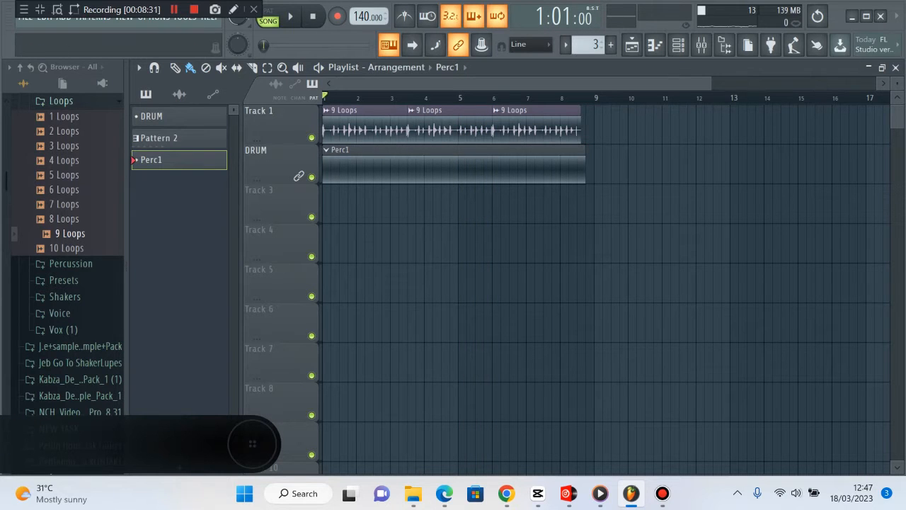
drag(710, 83, 573, 83)
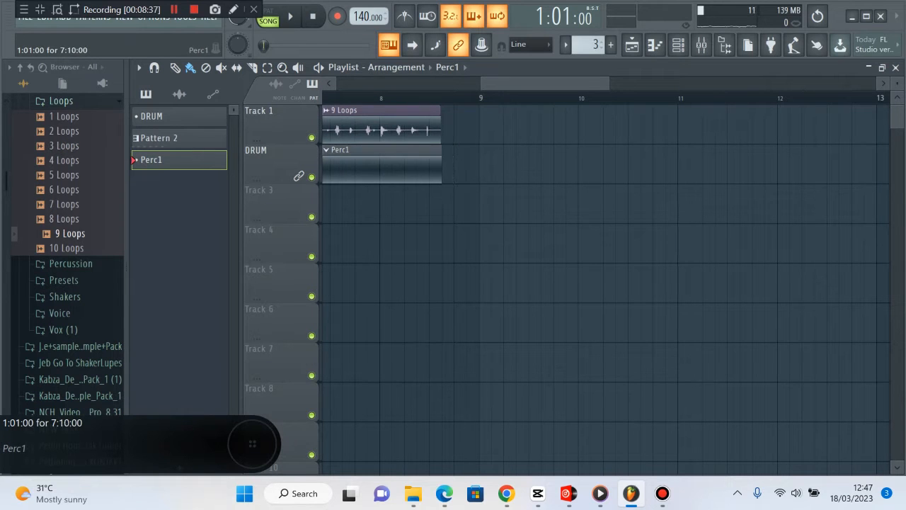
drag(522, 83, 378, 83)
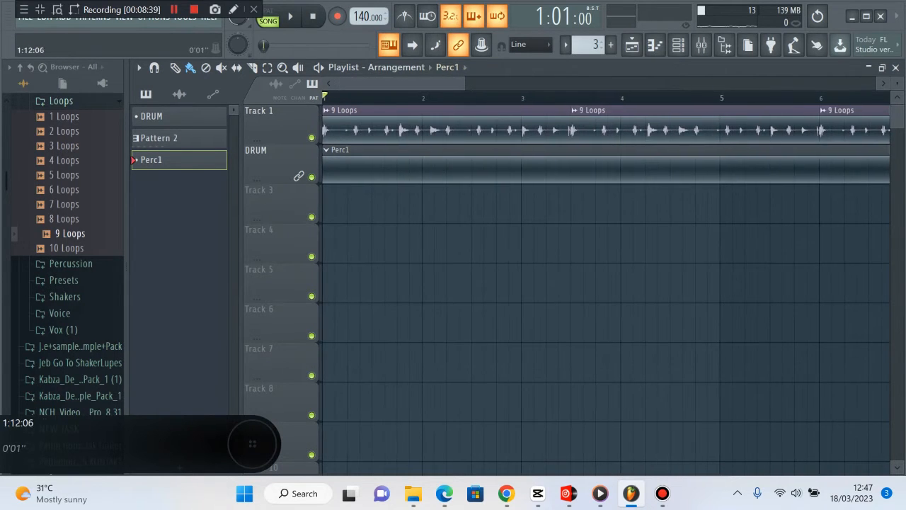
drag(465, 83, 625, 83)
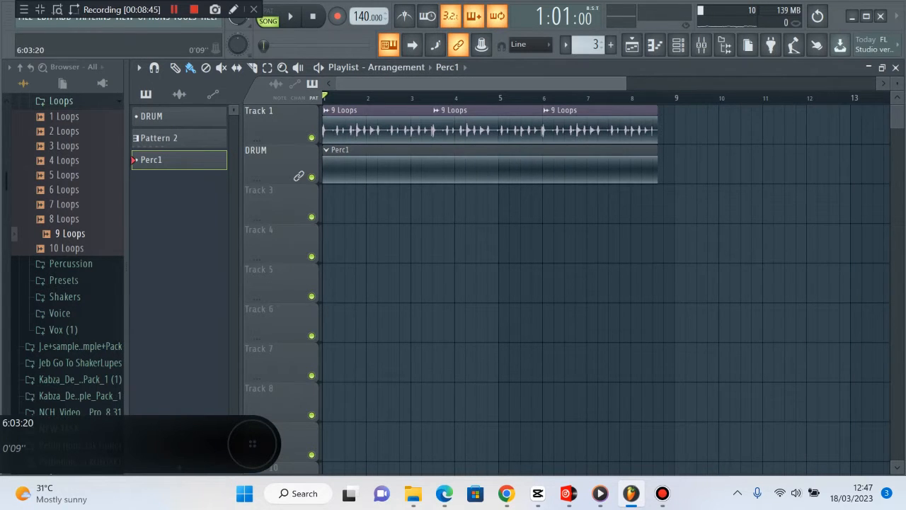
drag(626, 83, 604, 83)
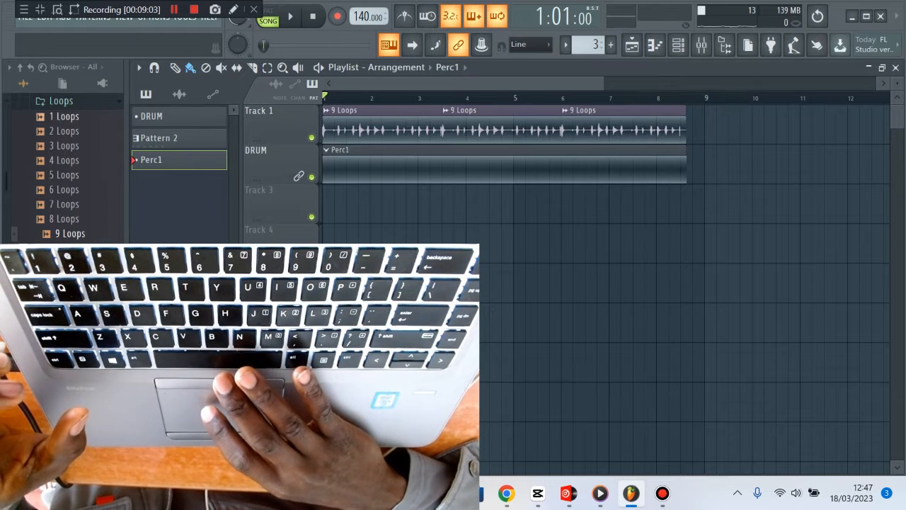
Audition 1 Loops, then replace the open Loops folder with the Percussion folder and audition Perc 01
click(65, 117)
drag(65, 116, 52, 129)
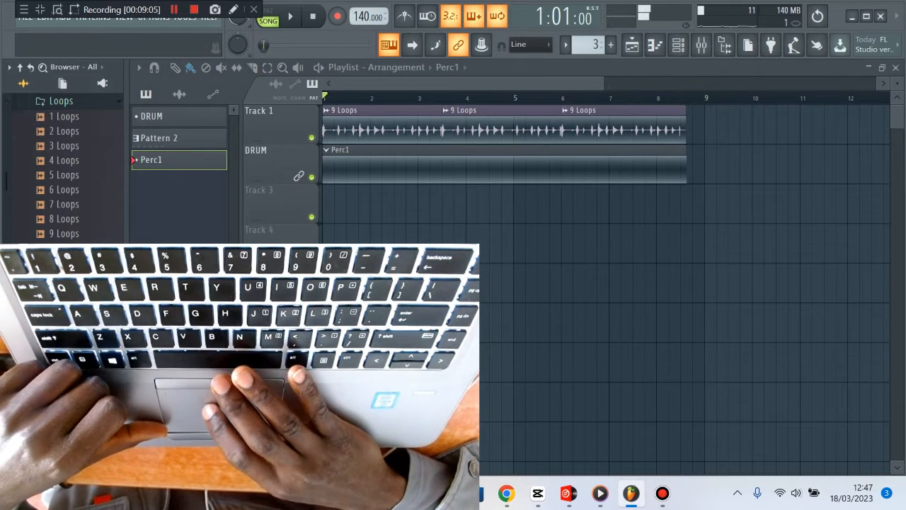
click(61, 102)
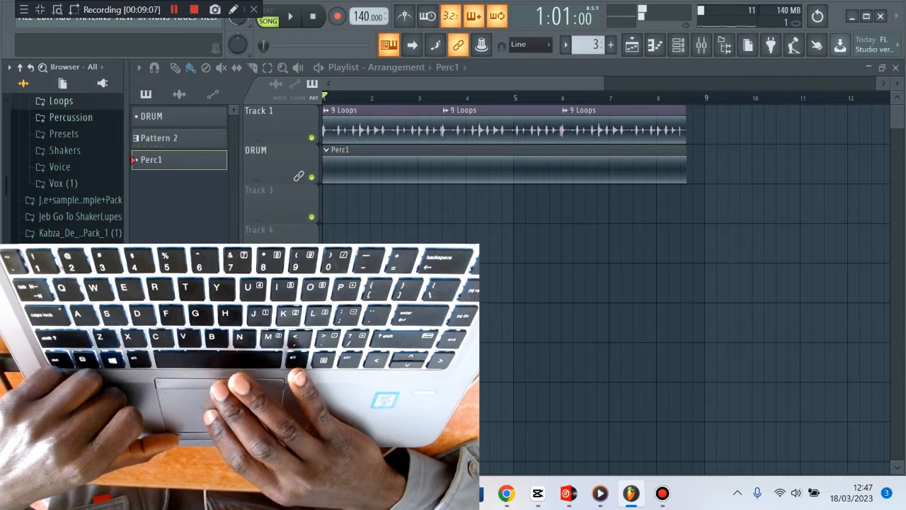
click(71, 117)
click(68, 144)
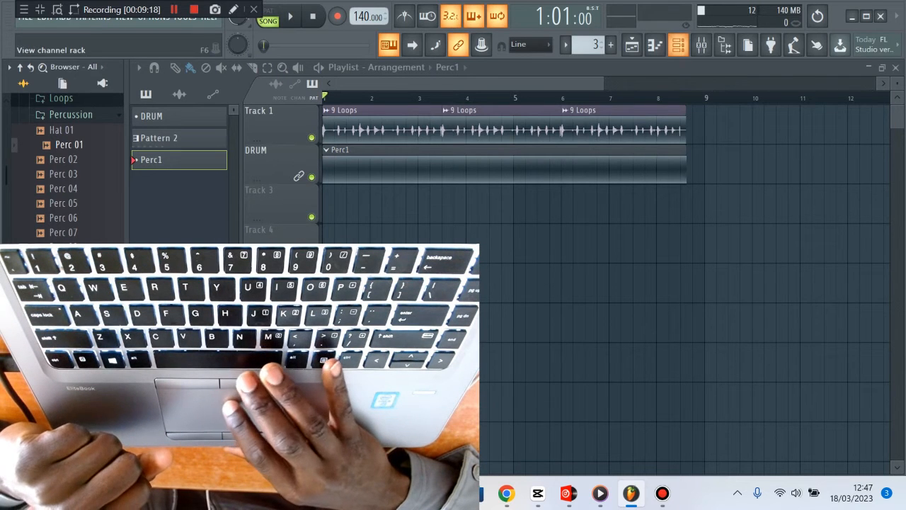
Show the Channel rack and add a new Sampler channel to it
click(677, 45)
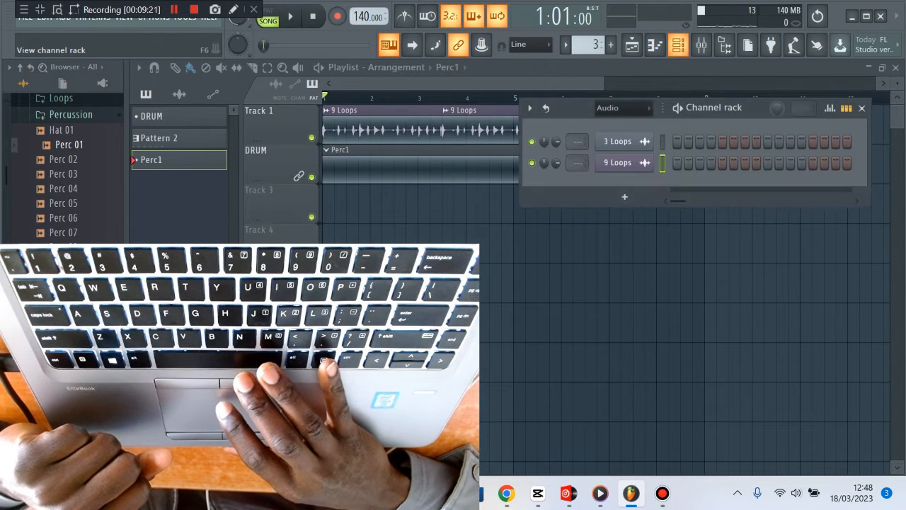
click(625, 196)
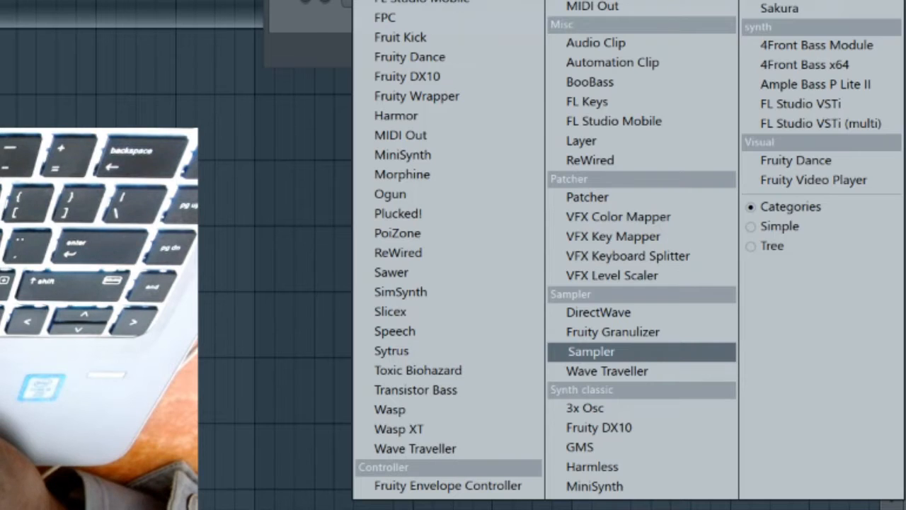
click(591, 351)
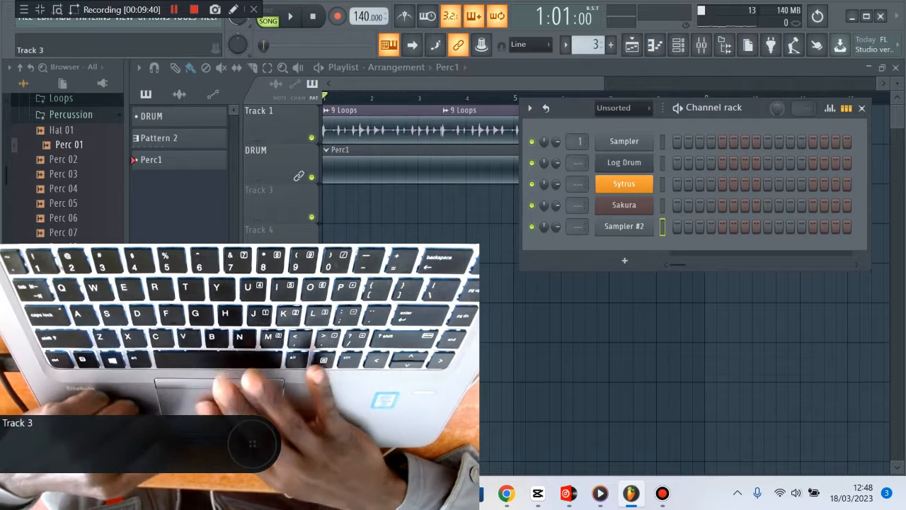
Audition Perc 02 and Perc 01 from the Percussion folder, then load Perc 01 into the Sampler #2 channel
key(Down)
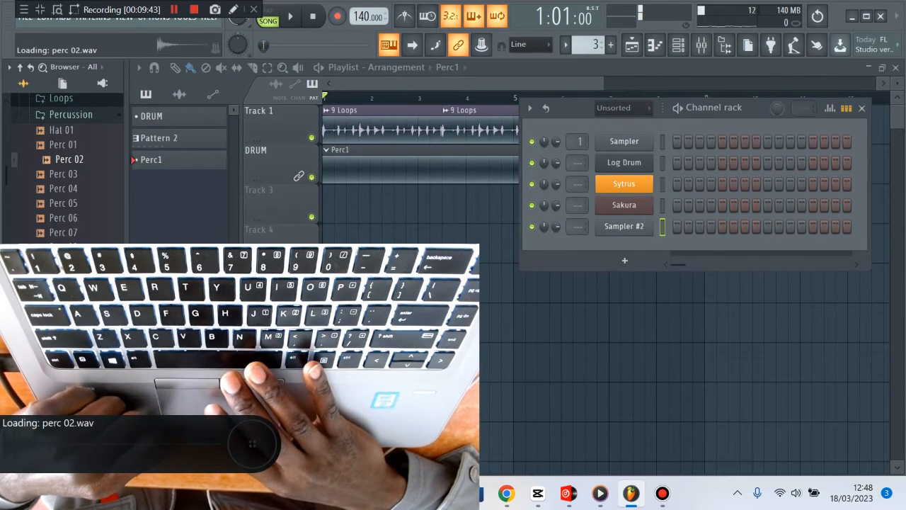
key(Up)
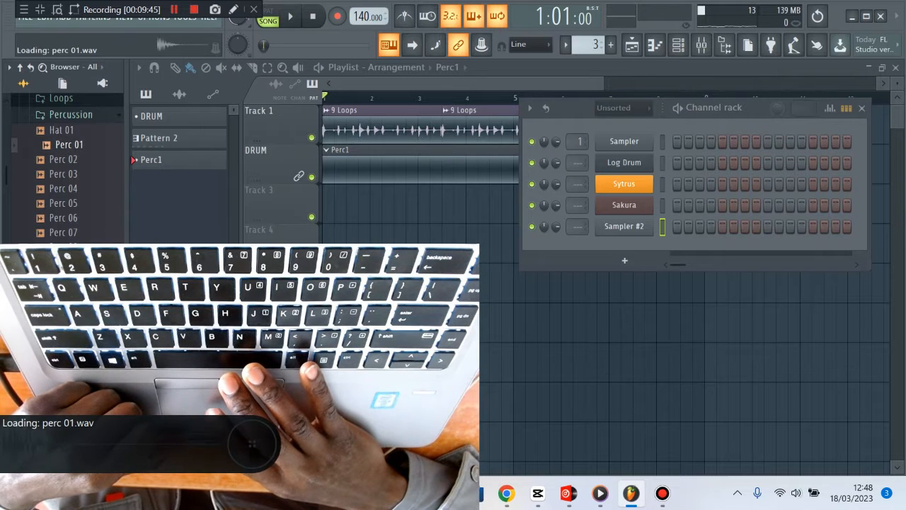
drag(68, 144, 625, 226)
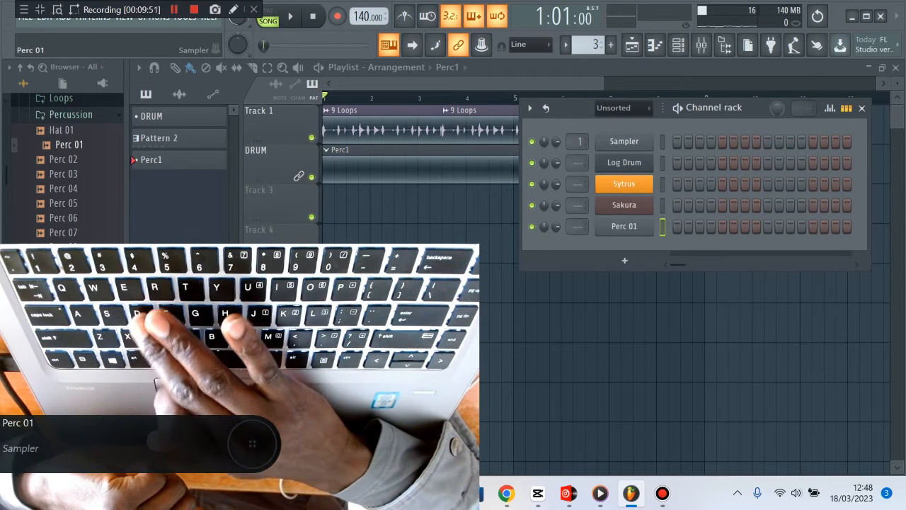
Play the Perc 01 channel repeatedly at E5, then try slightly higher notes up to G5
key(e)
key(e)
key(e)
key(e)
key(e)
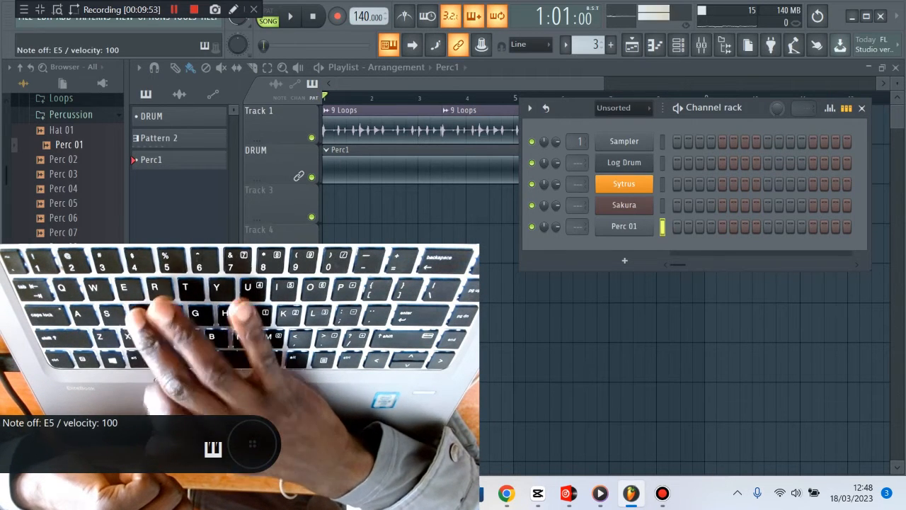
key(e)
key(e)
key(e)
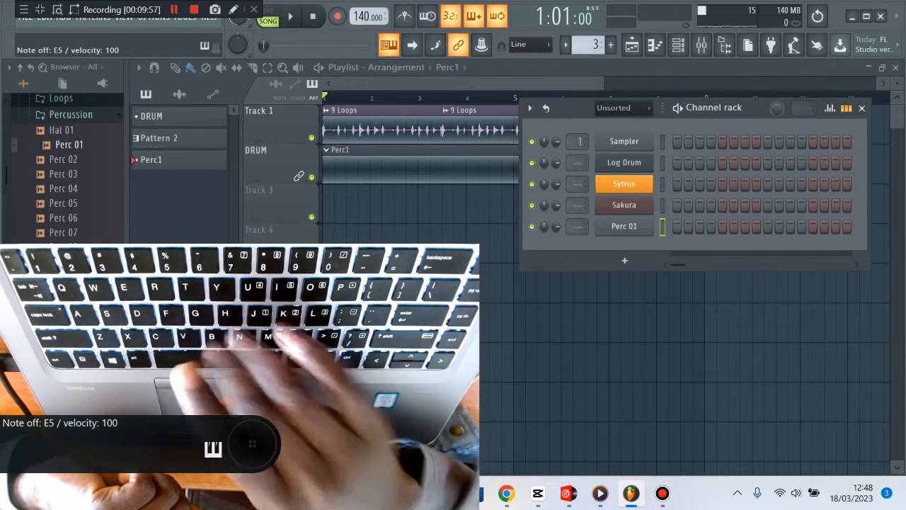
key(r)
key(t)
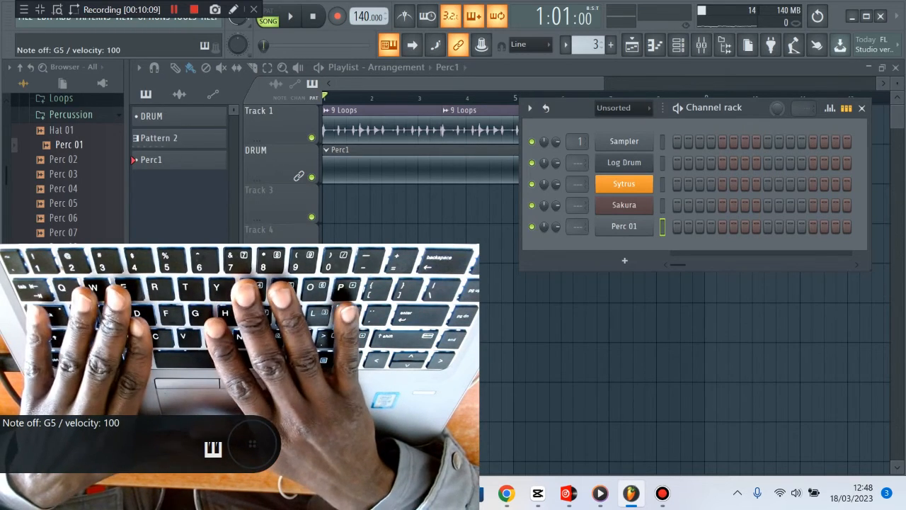
Test Perc 01 with low and high notes, ranging from C4 up to B6
key(w)
key(w)
key(w)
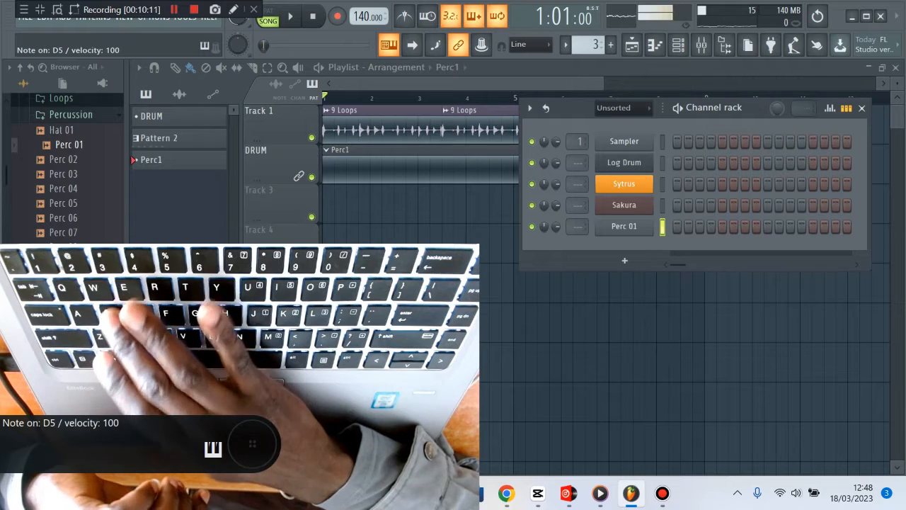
key(q)
key(z)
key(z)
key(c)
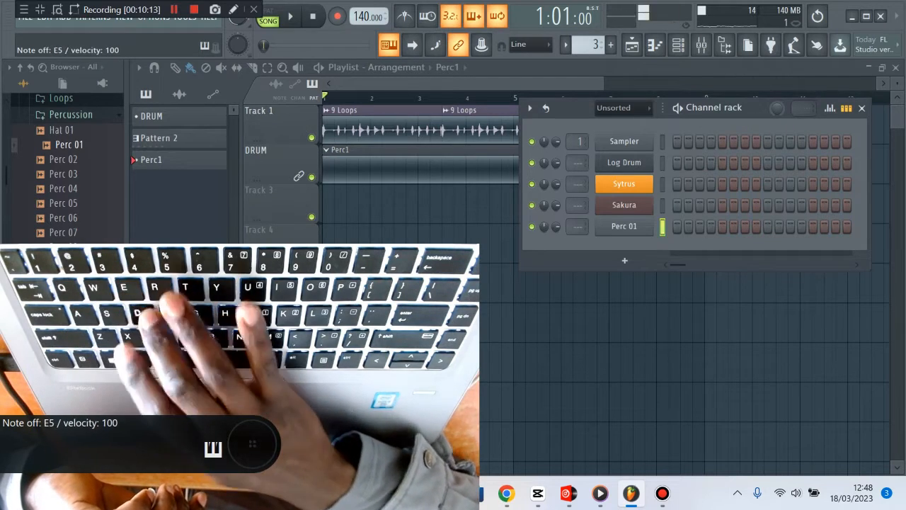
key(m)
key(period)
key(p)
key(u)
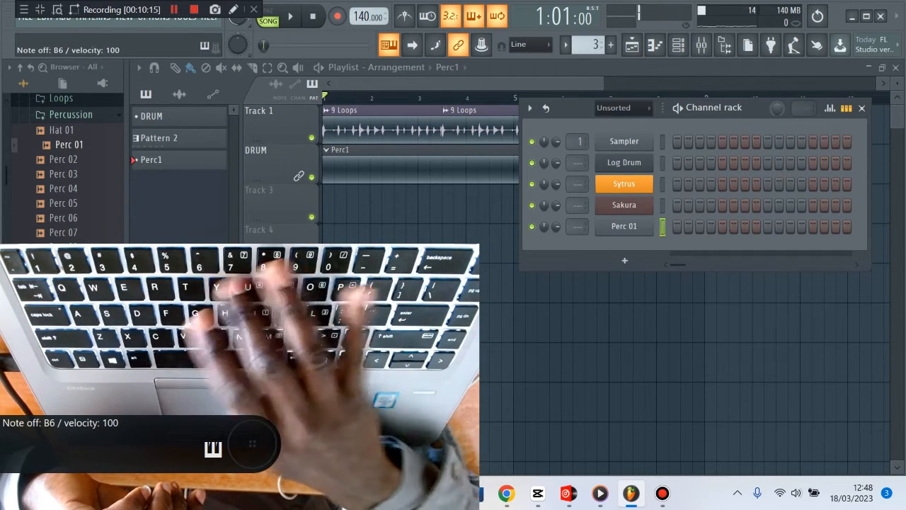
key(p)
key(v)
key(z)
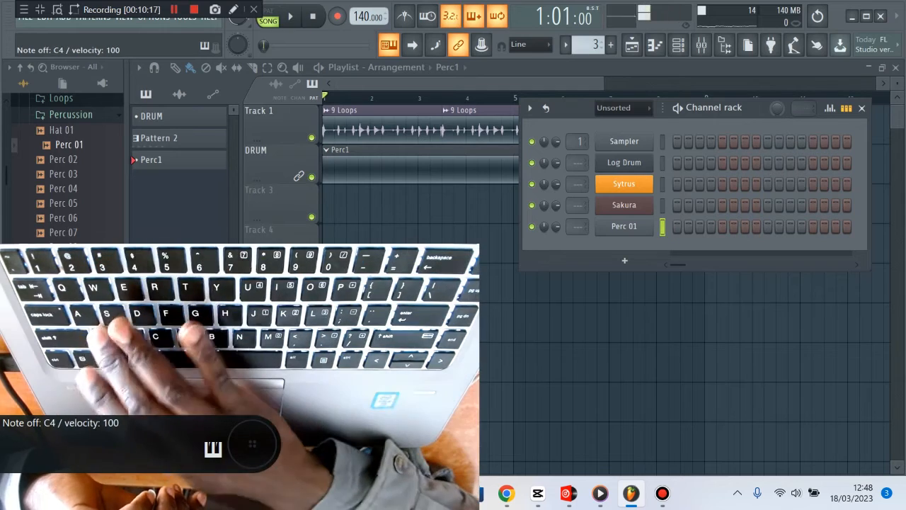
key(z)
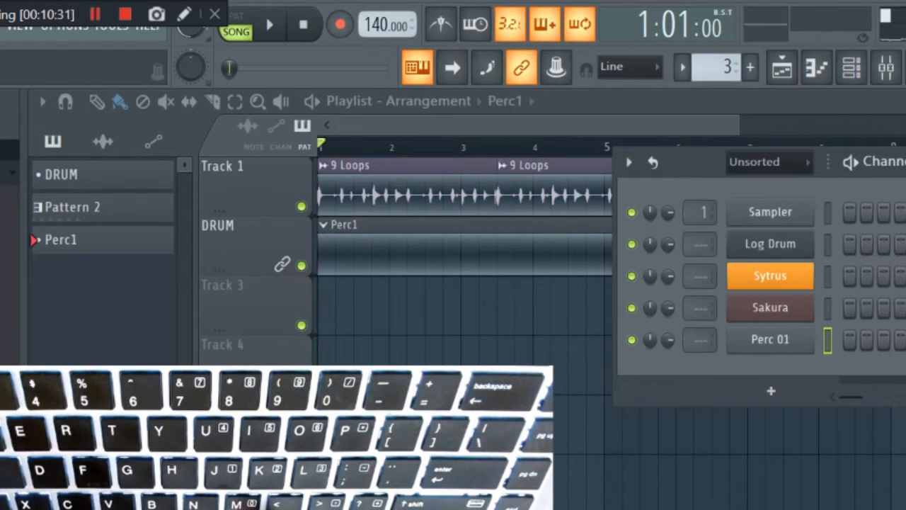
Start recording everything and perform repeated E5 hits with Perc 01 over the looping 9 Loops clips
click(339, 24)
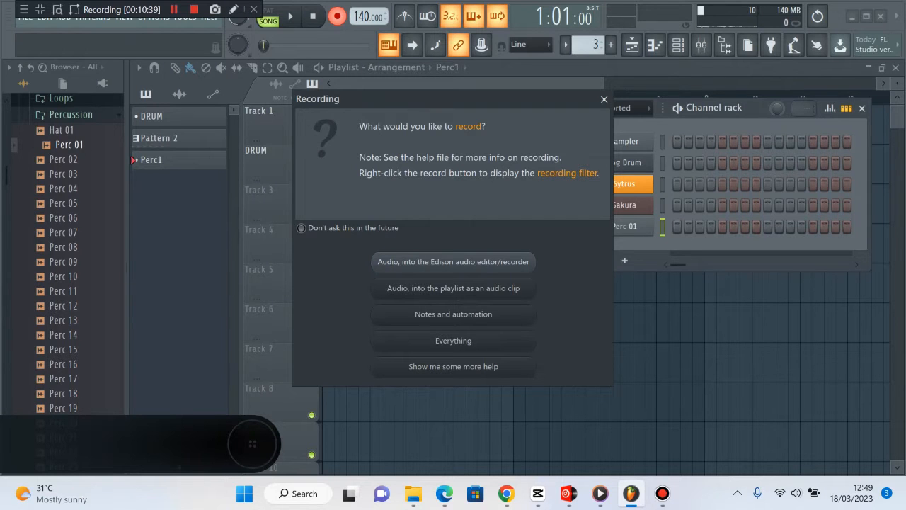
click(452, 340)
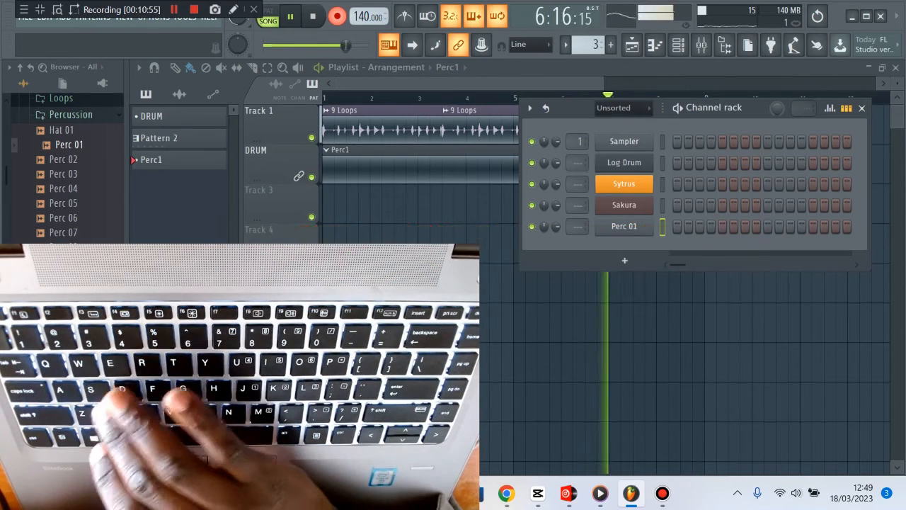
key(c)
key(c)
key(c)
key(c)
key(c)
key(c)
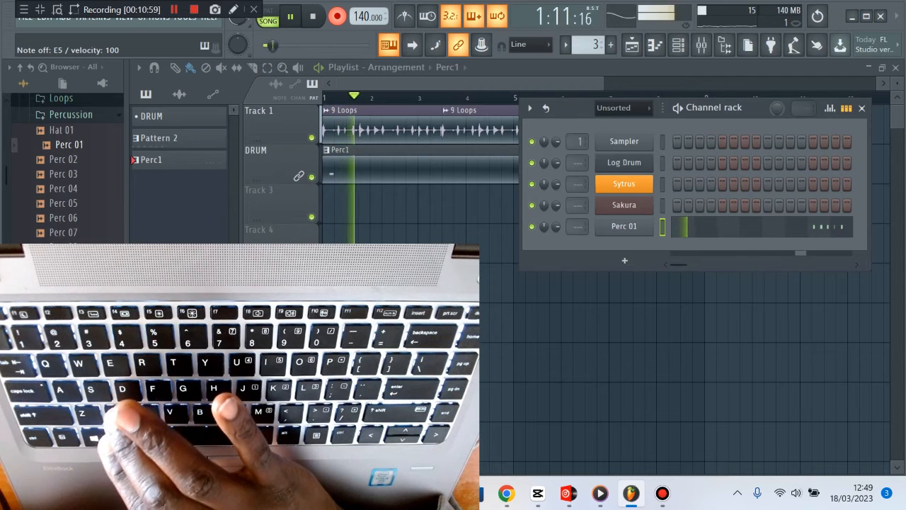
key(c)
key(c)
key(c)
key(c)
key(c)
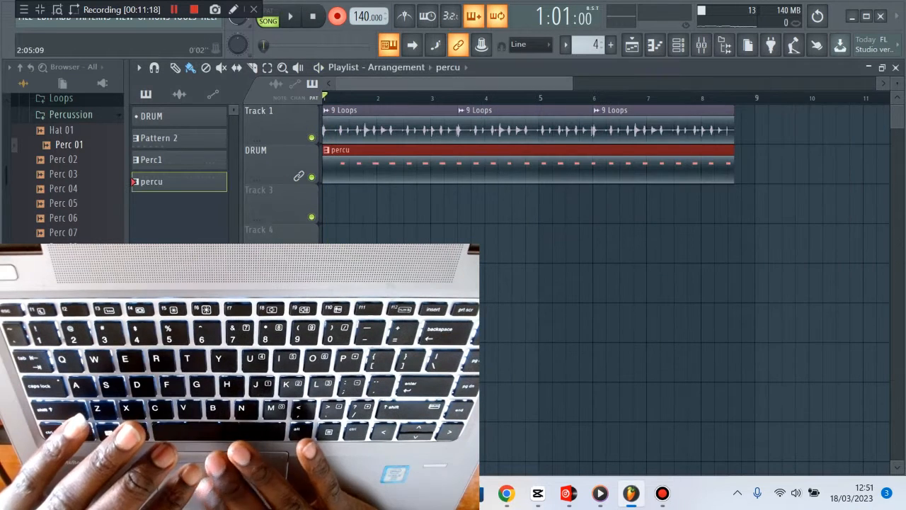
Play back the arrangement with the percu clip and open its Perc 01 notes in the Piano roll
key(space)
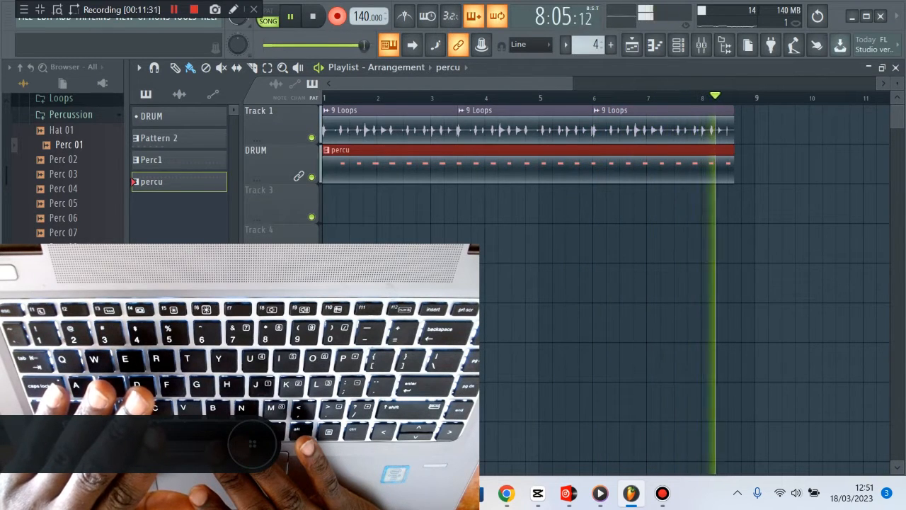
key(space)
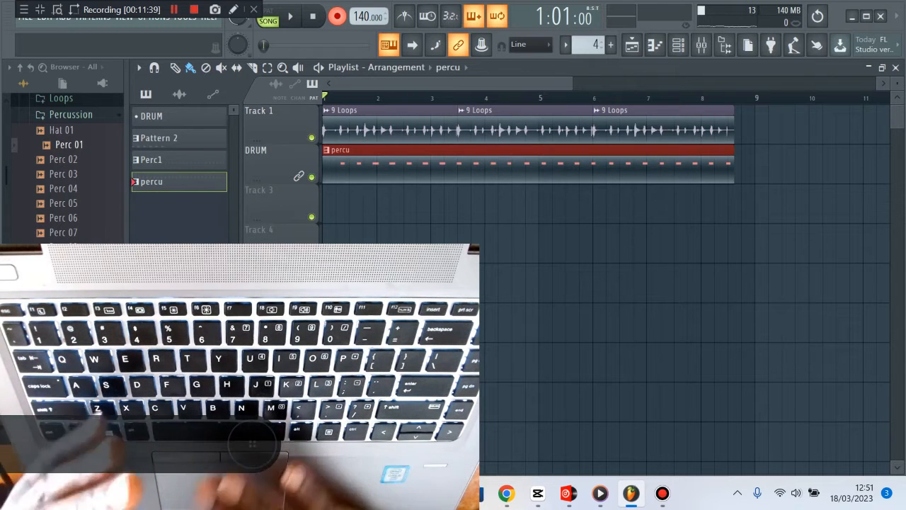
double_click(357, 170)
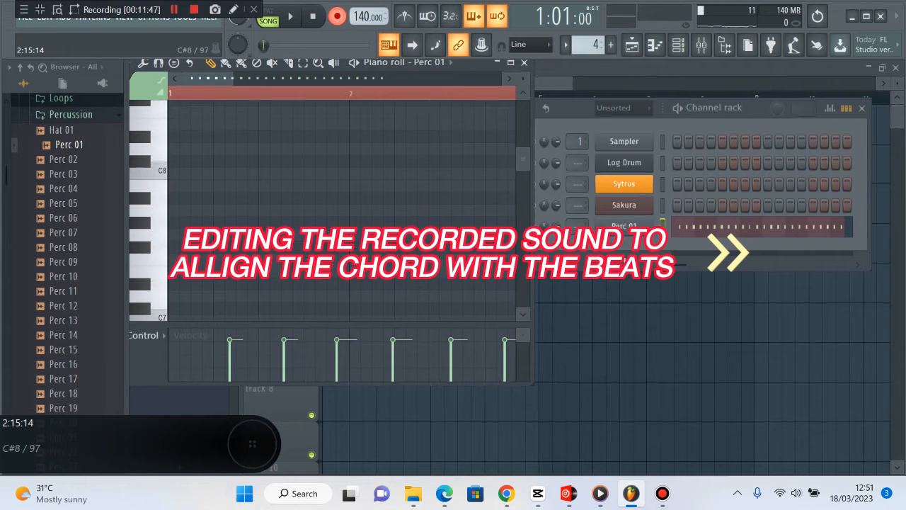
Move the first A5 note of Perc 01 to the very start of the pattern and play it against the loop
drag(523, 160, 523, 203)
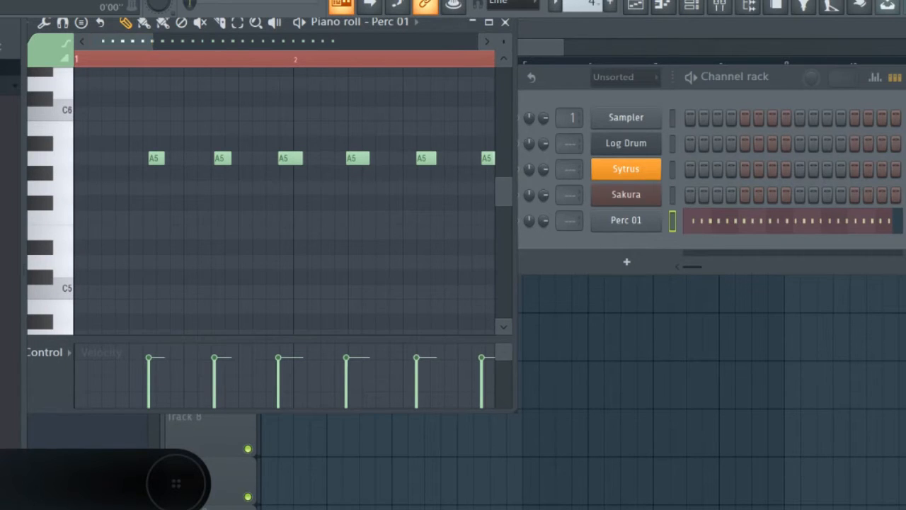
scroll(284, 201, up, 5)
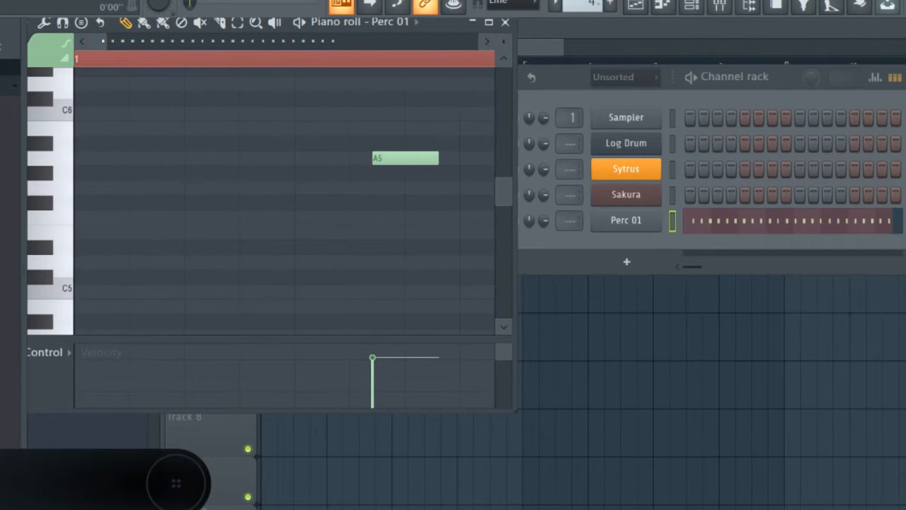
scroll(284, 201, right, 1)
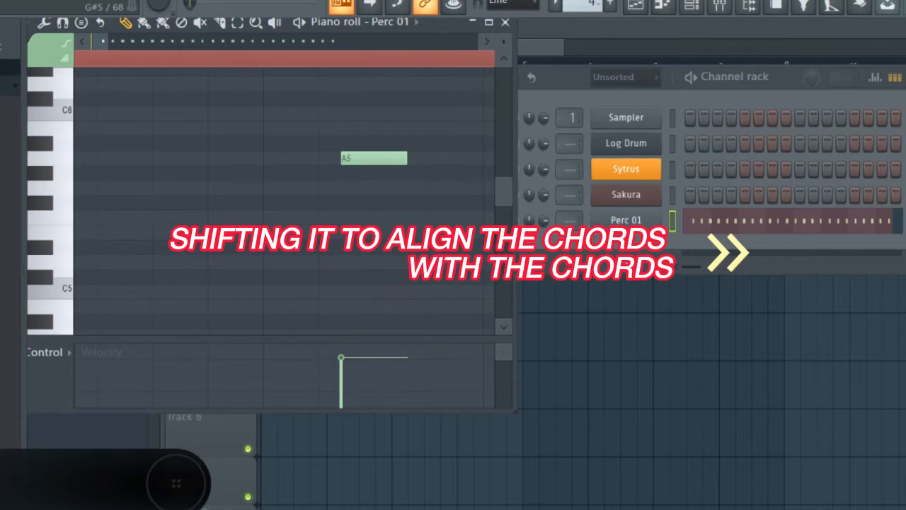
drag(373, 158, 98, 158)
key(space)
key(space)
key(space)
key(space)
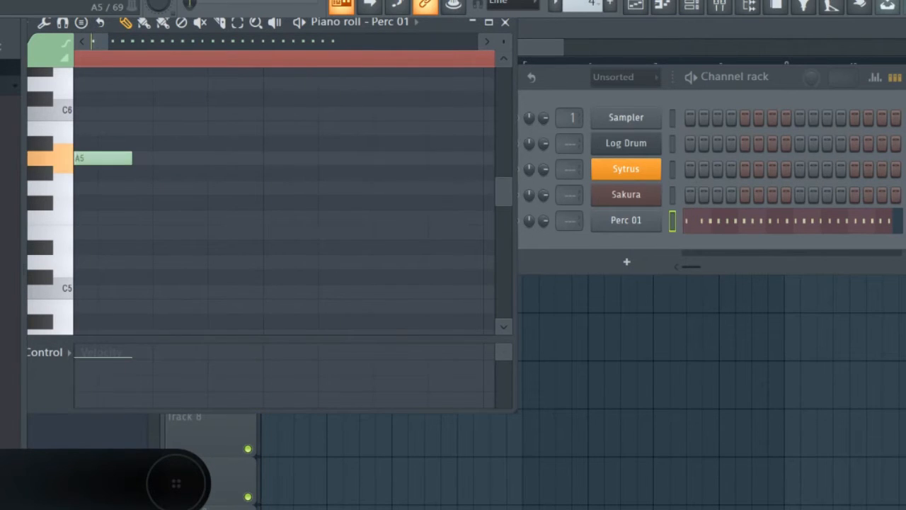
Replay the opening of the arrangement several times to judge the timing of the percussion hits
key(space)
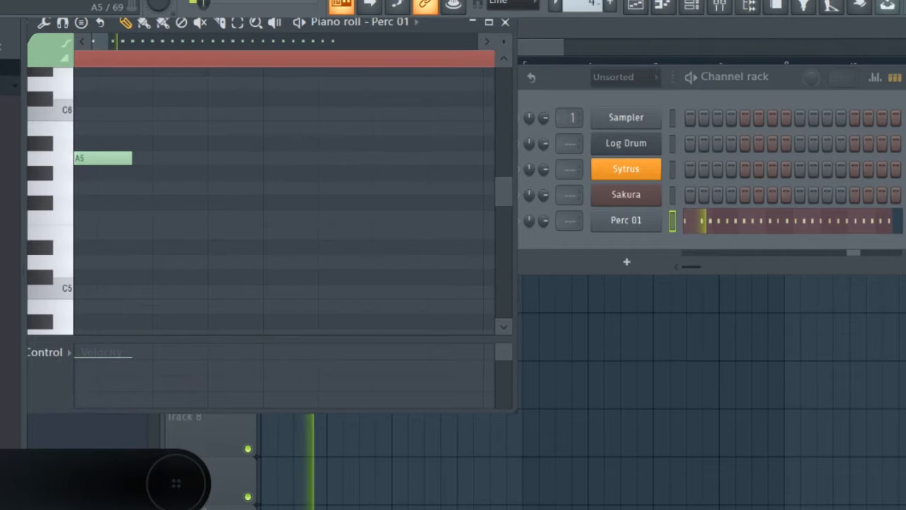
key(space)
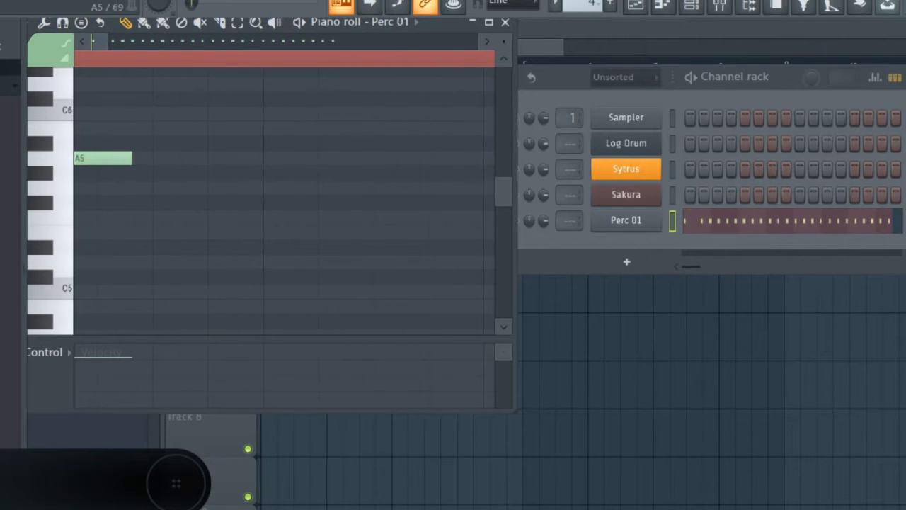
key(space)
key(space)
key(space)
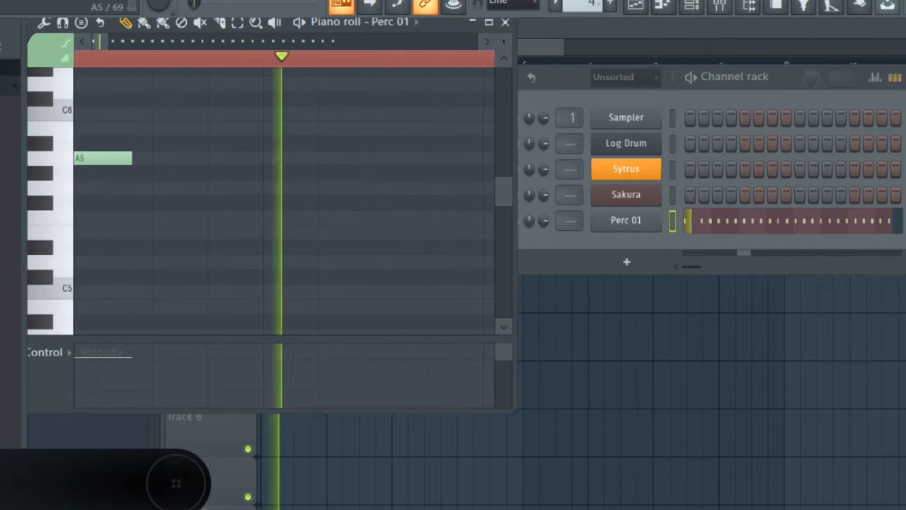
key(space)
key(space)
key(space)
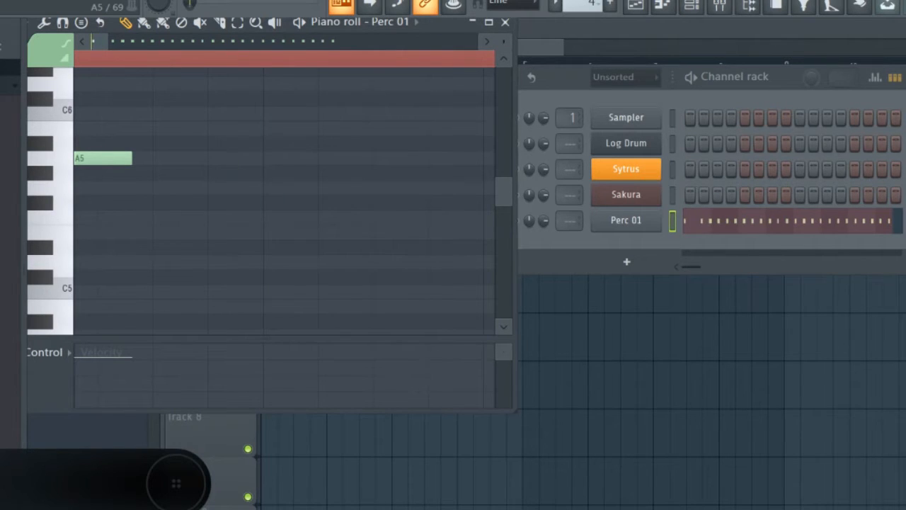
Add an A5 note between the first two Perc 01 notes, check its timing in playback and close the Piano roll
click(278, 158)
key(space)
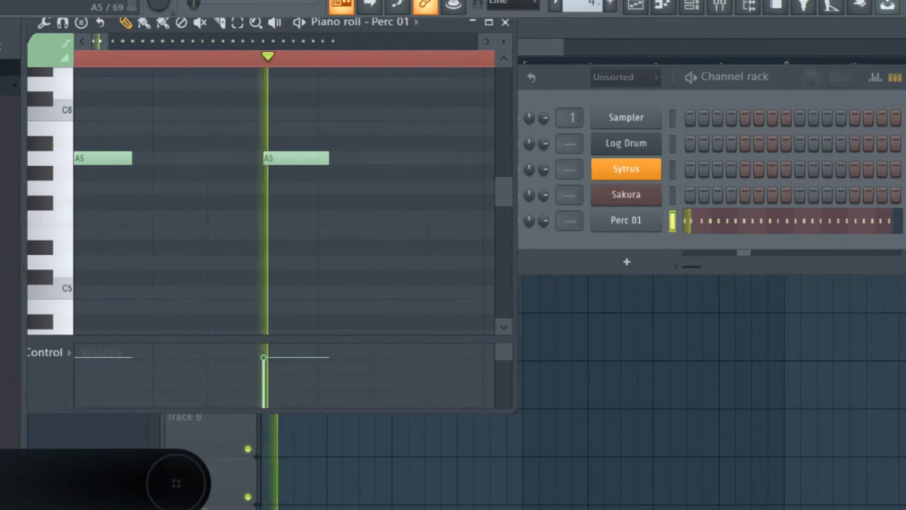
key(space)
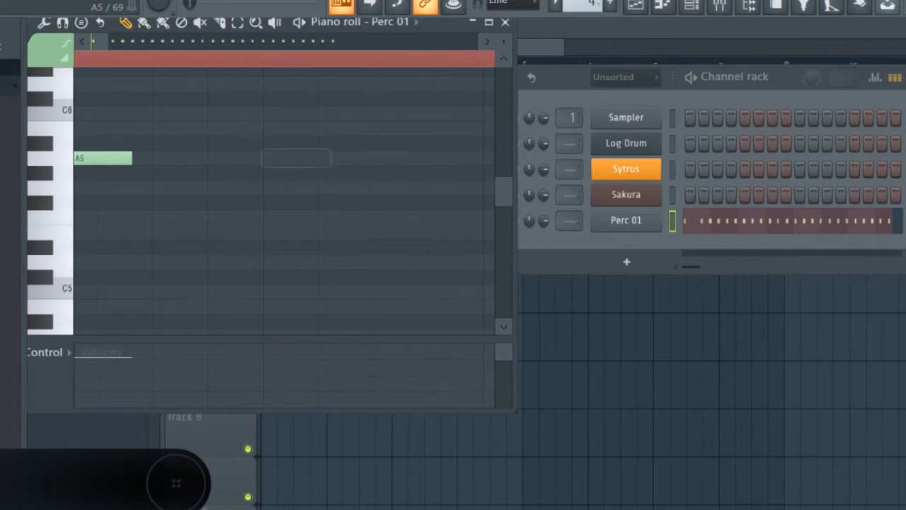
click(322, 158)
key(space)
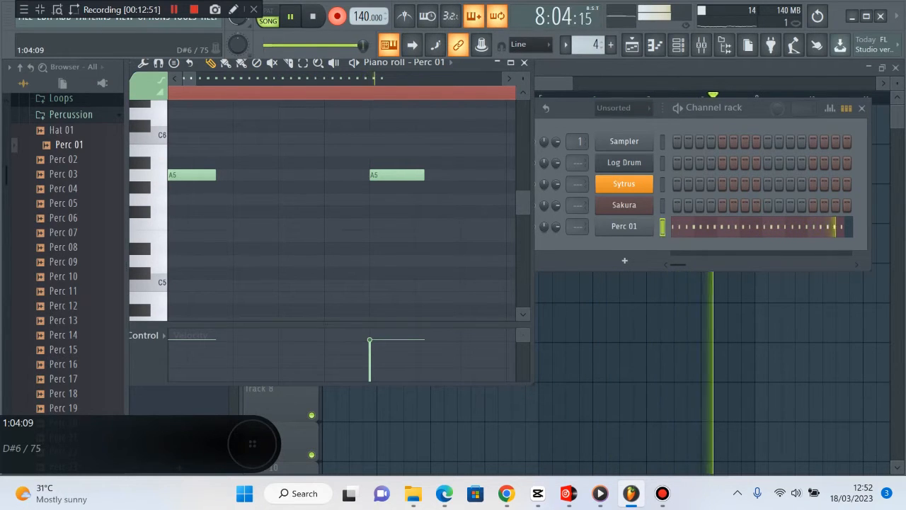
key(space)
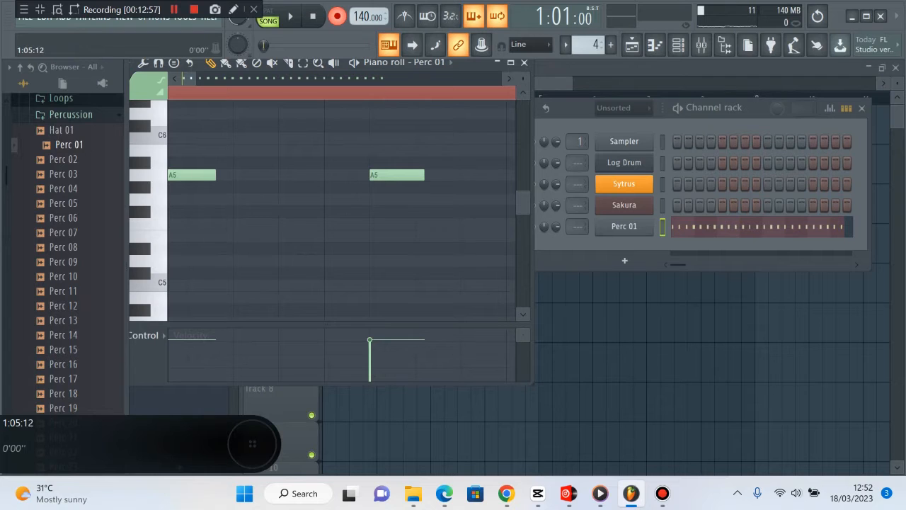
drag(189, 79, 199, 79)
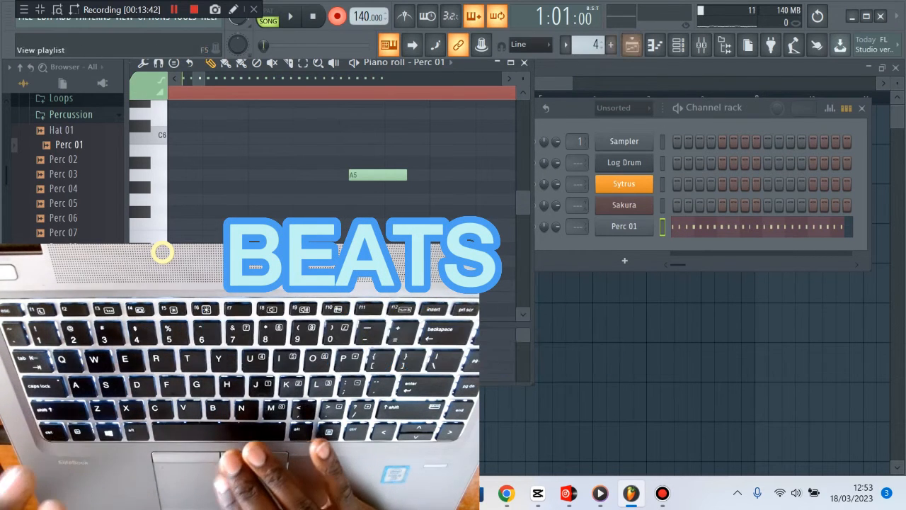
click(524, 63)
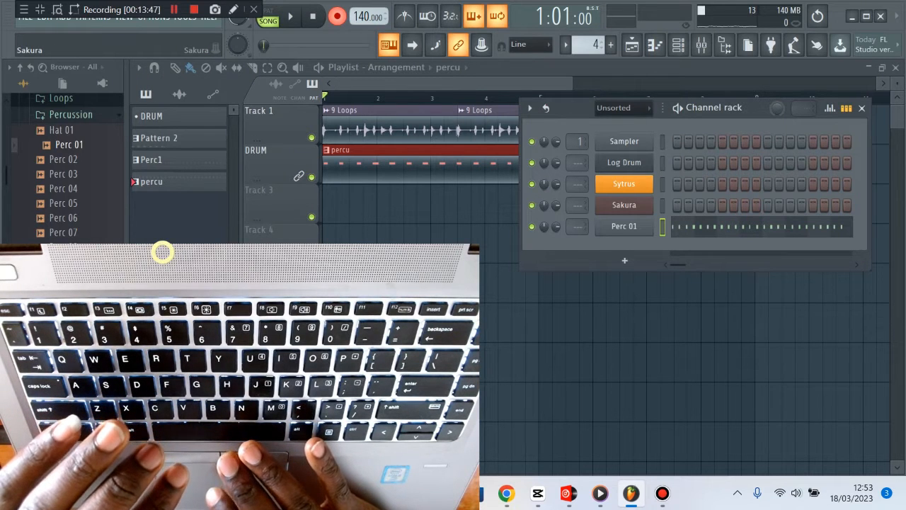
Look at the Sakura and Log Drum instruments from the Channel rack and close the Log Drum editor
click(624, 205)
click(623, 205)
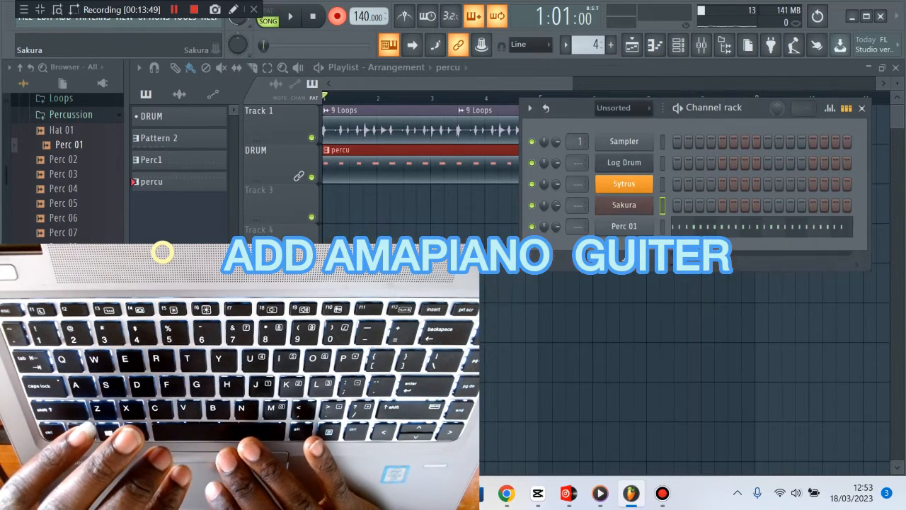
click(624, 162)
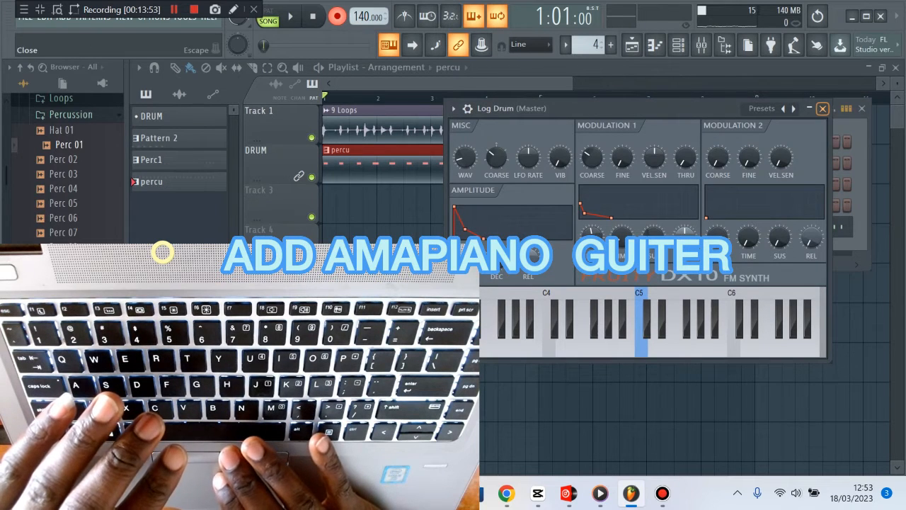
click(822, 109)
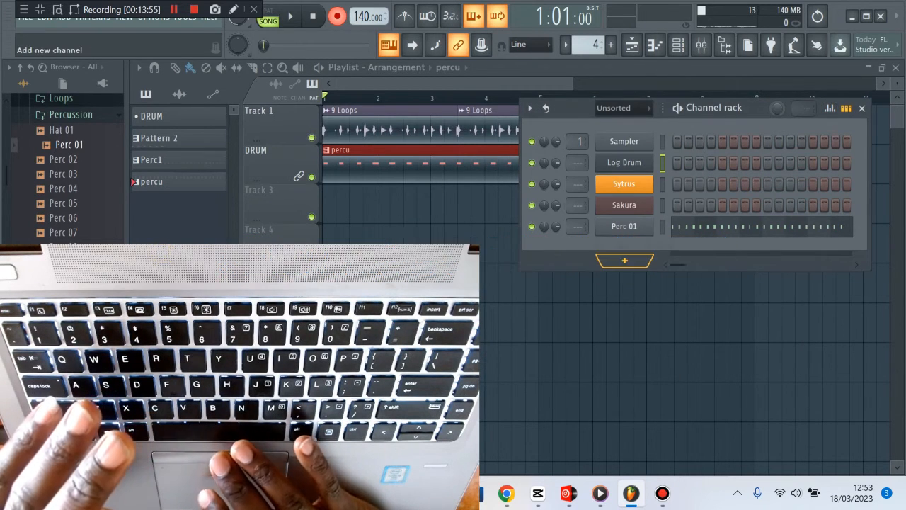
Add a Fruity DX10 instrument to the Channel rack and audition its default sound with a few notes
click(624, 256)
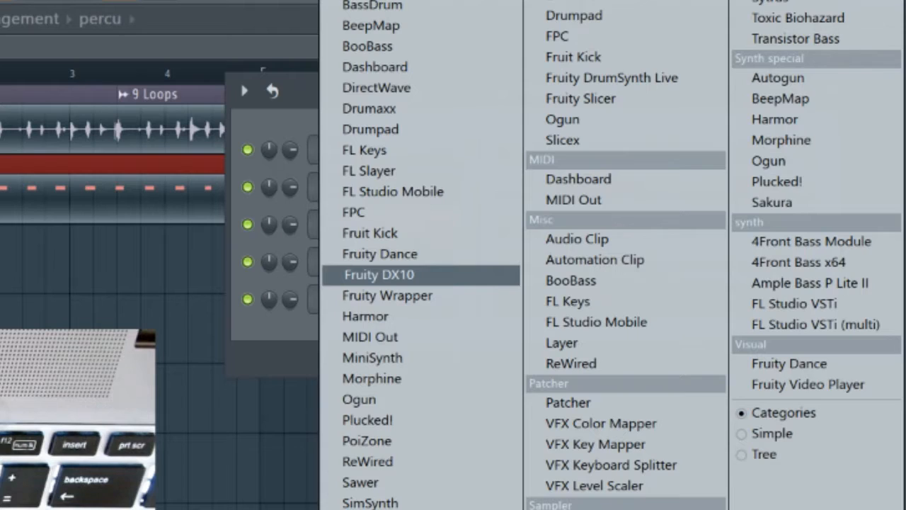
click(379, 274)
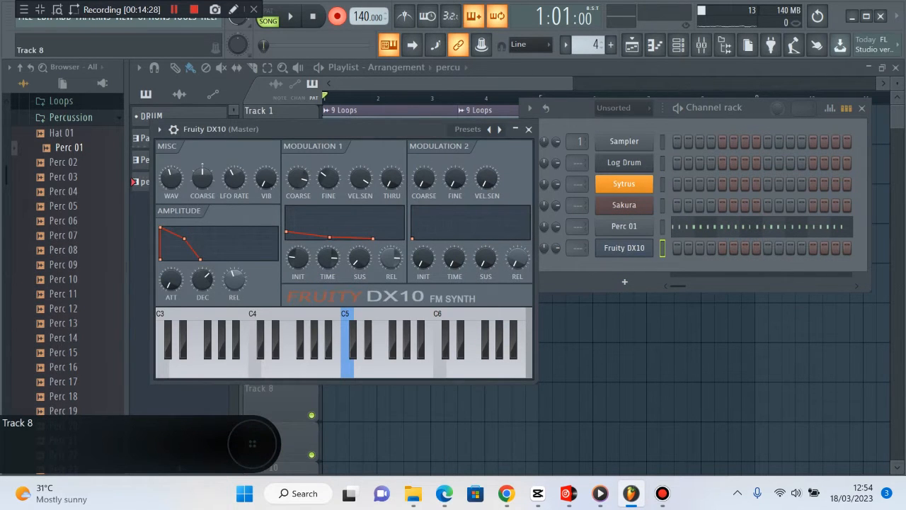
key(e)
key(e)
key(x)
key(c)
key(u)
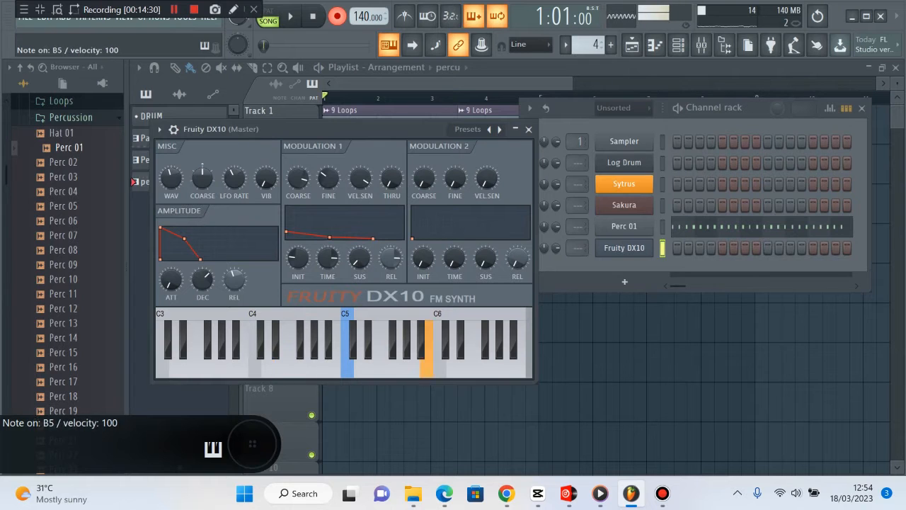
key(i)
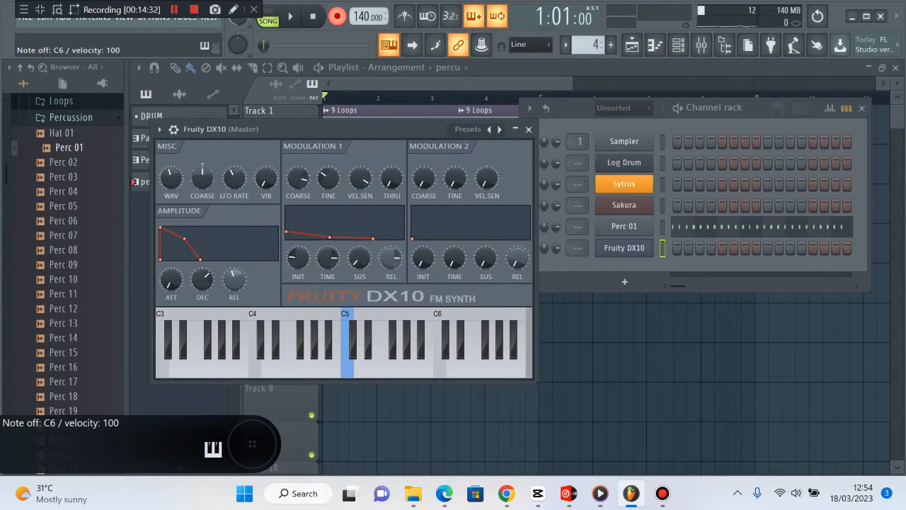
Close all open windows, reopen the Fruity DX10 editor from the Channel rack and move it clear of the pattern list
key(F12)
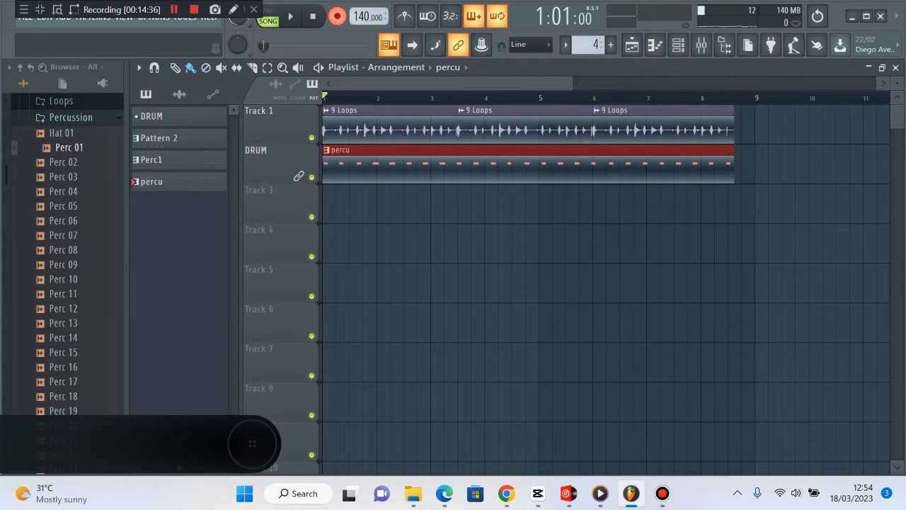
key(F6)
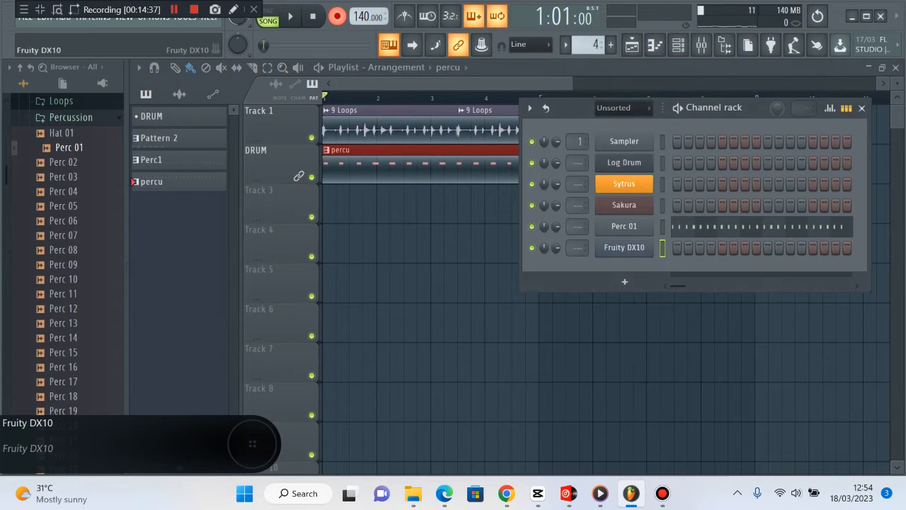
click(623, 247)
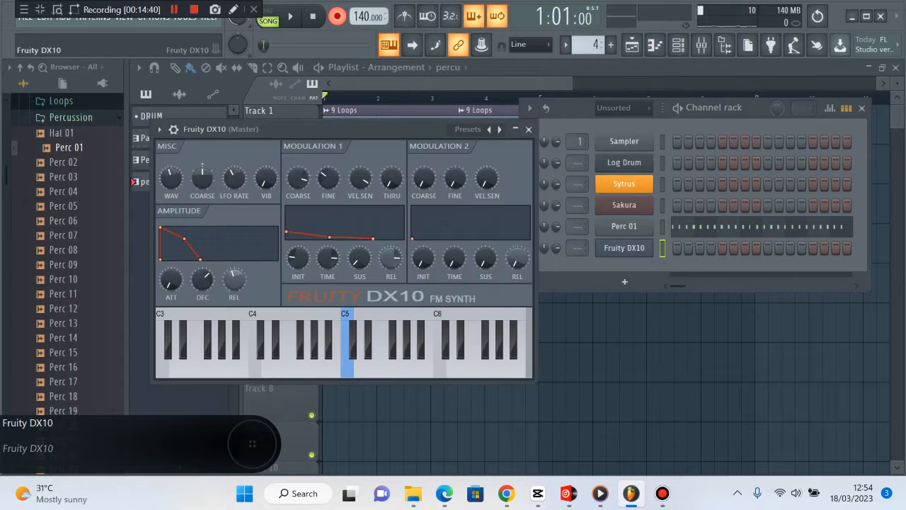
drag(202, 164, 531, 171)
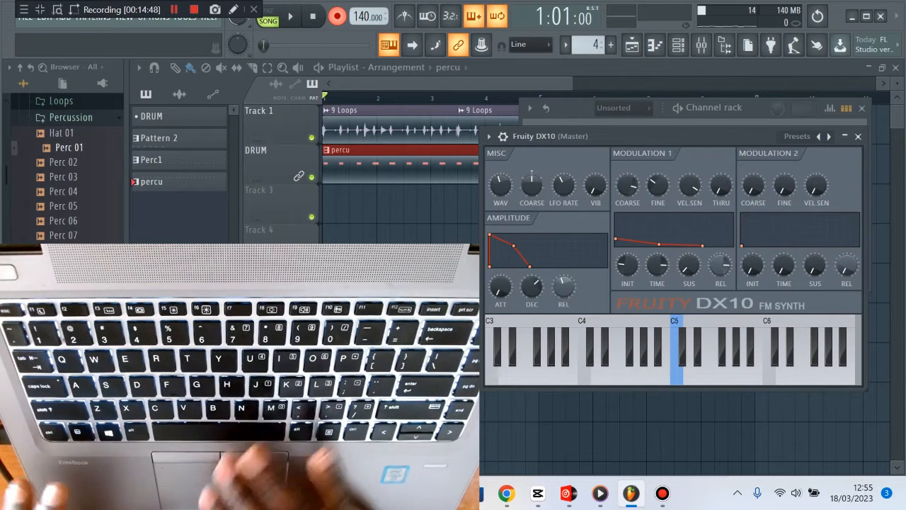
key(n)
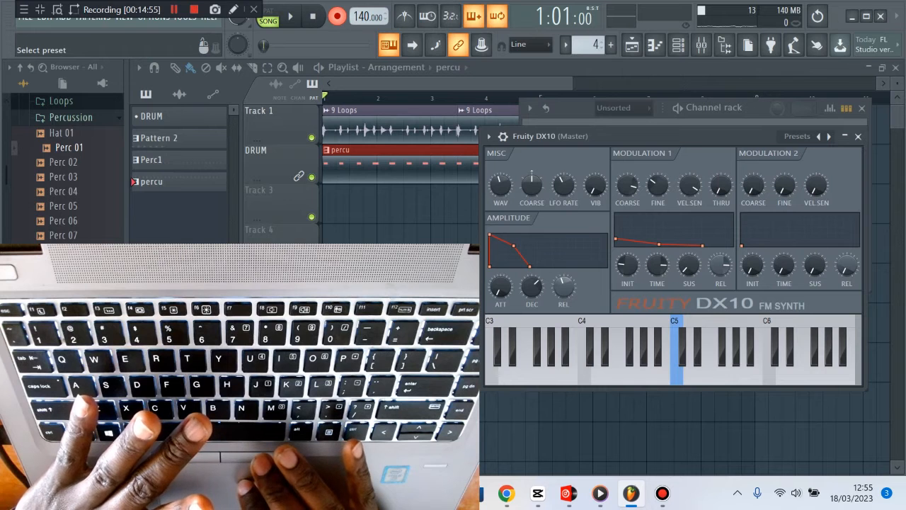
Load the E.Bass preset in Fruity DX10 and try its sound over the playing arrangement
right_click(828, 136)
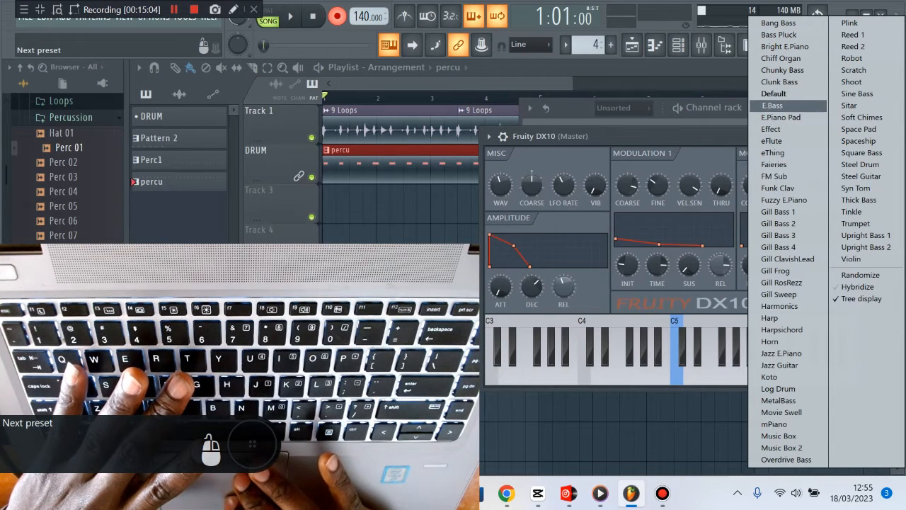
click(772, 105)
key(v)
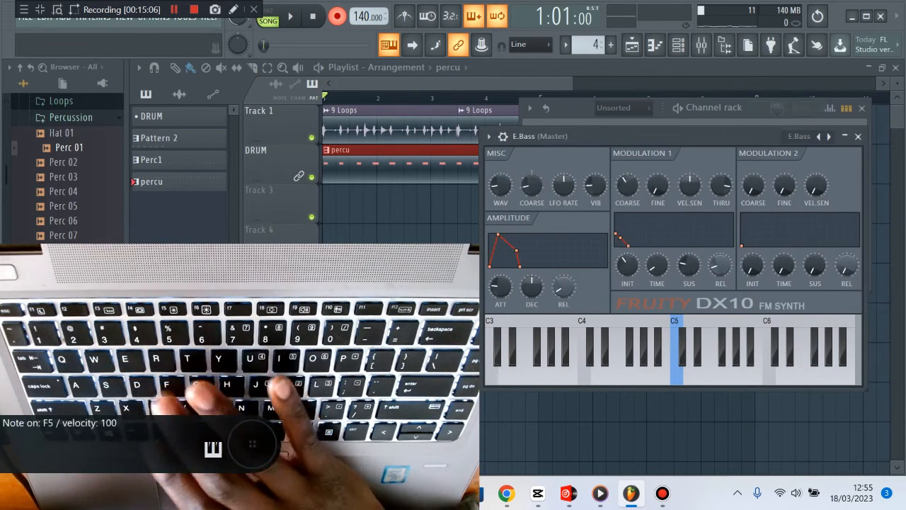
key(space)
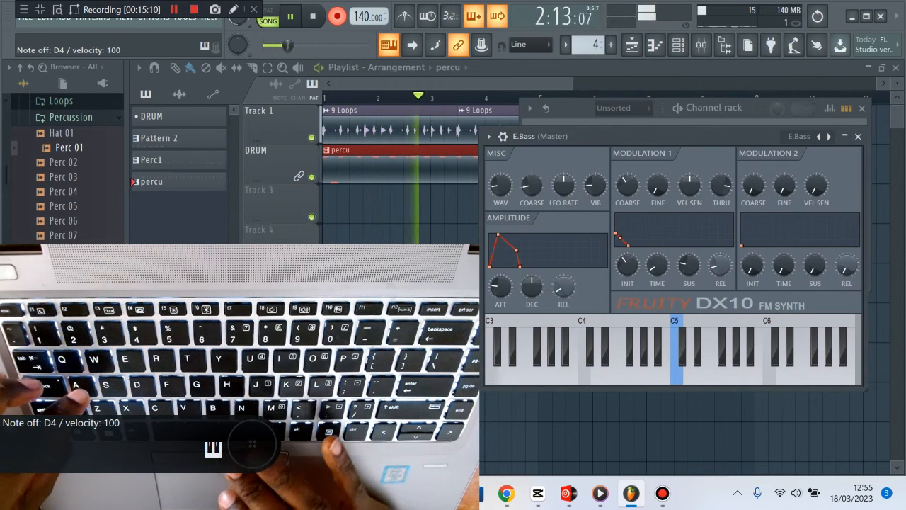
key(space)
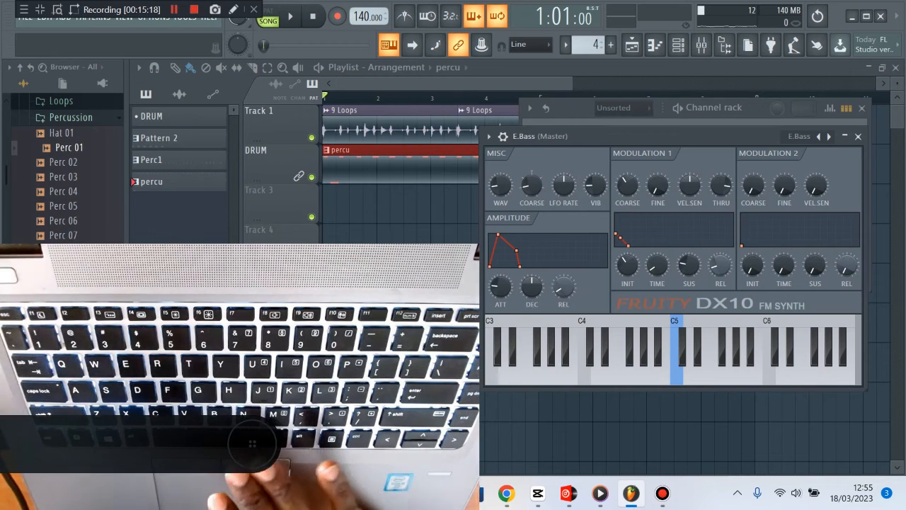
Play the arrangement from the start and improvise a short E.Bass melody around A5 over it
key(space)
key(n)
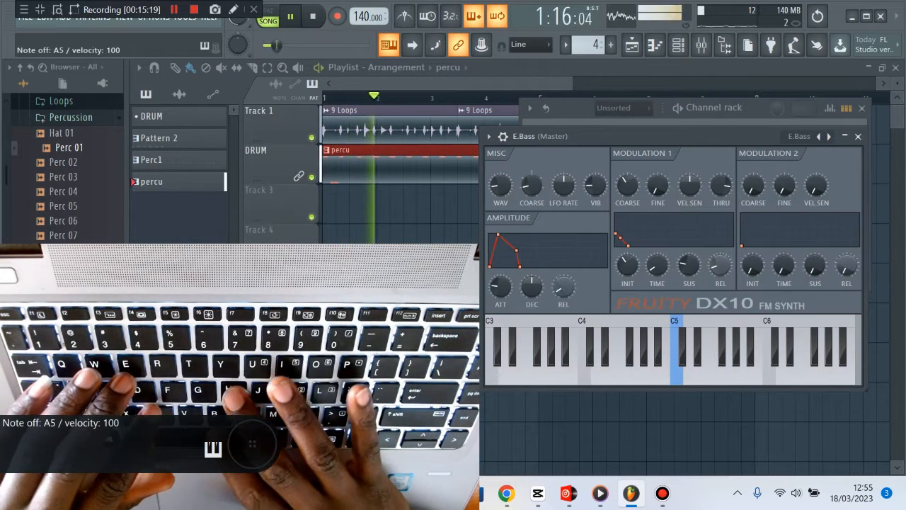
key(m)
key(n)
key(period)
key(y)
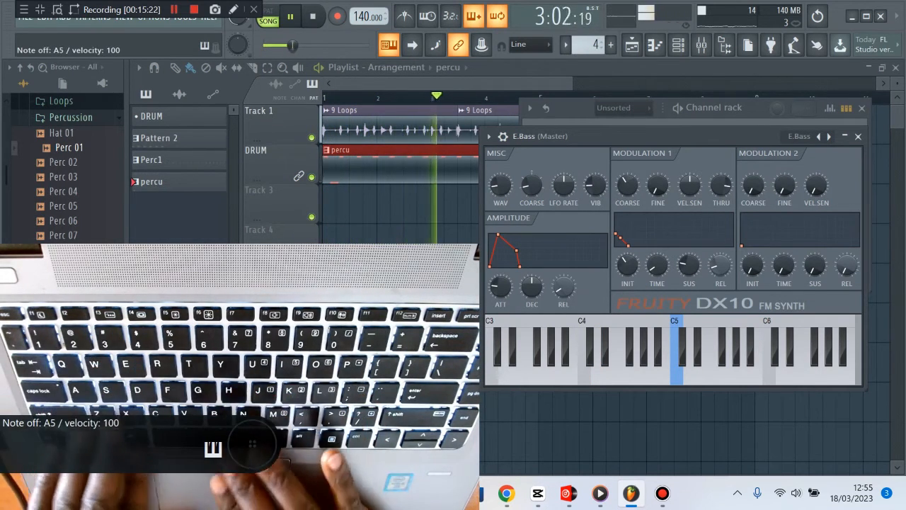
key(space)
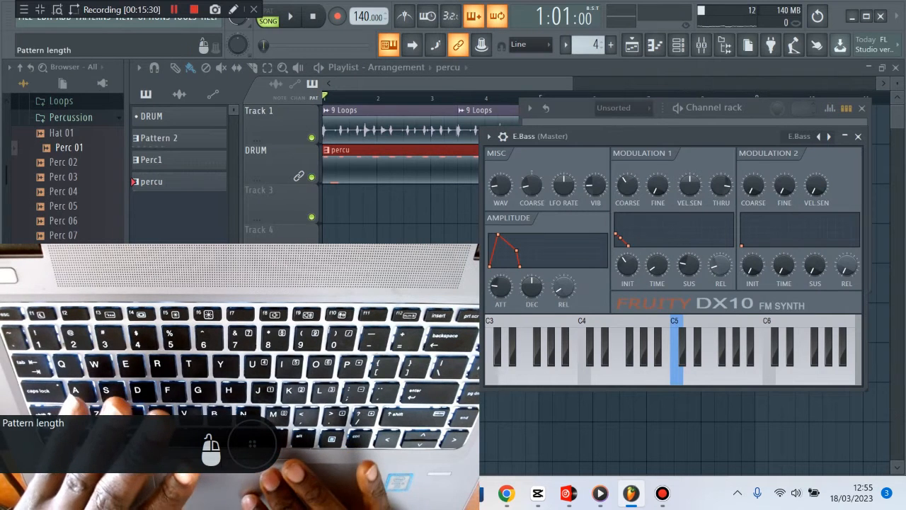
Load the Log Drum preset in Fruity DX10 and audition it with low notes such as D4 and F4
right_click(827, 138)
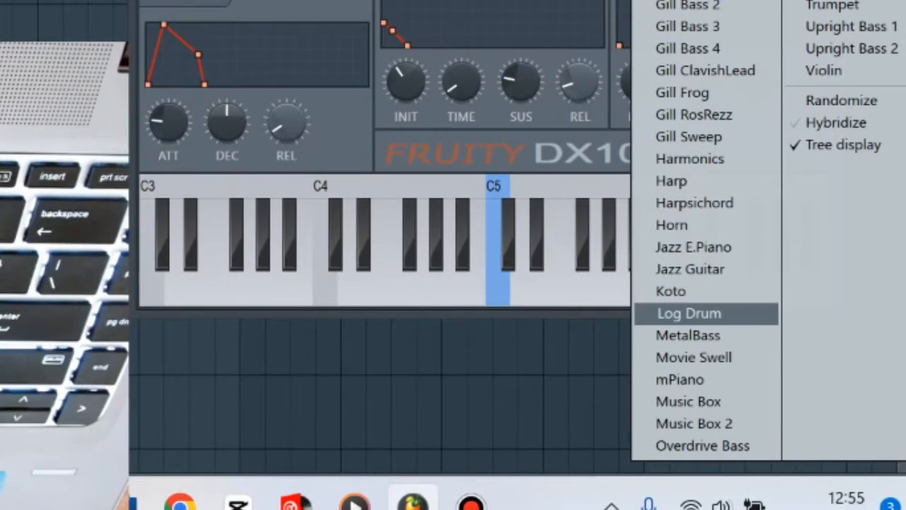
click(689, 313)
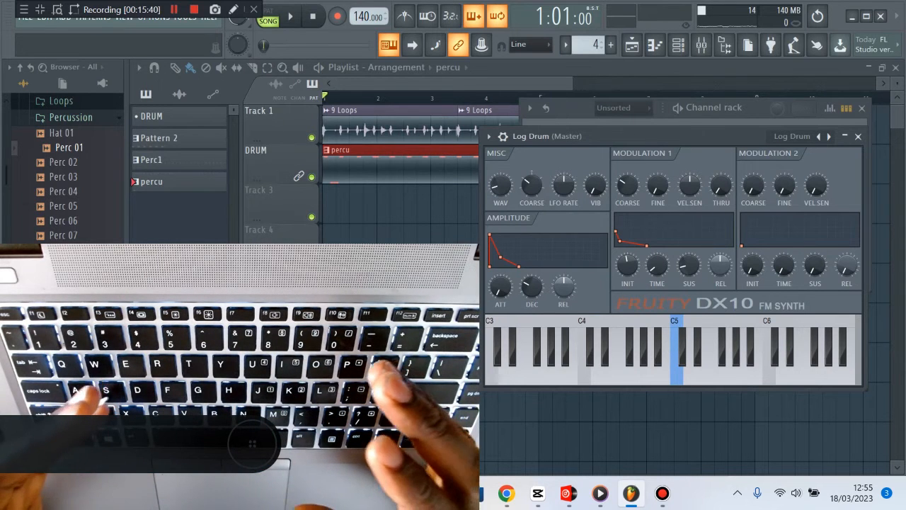
key(x)
key(x)
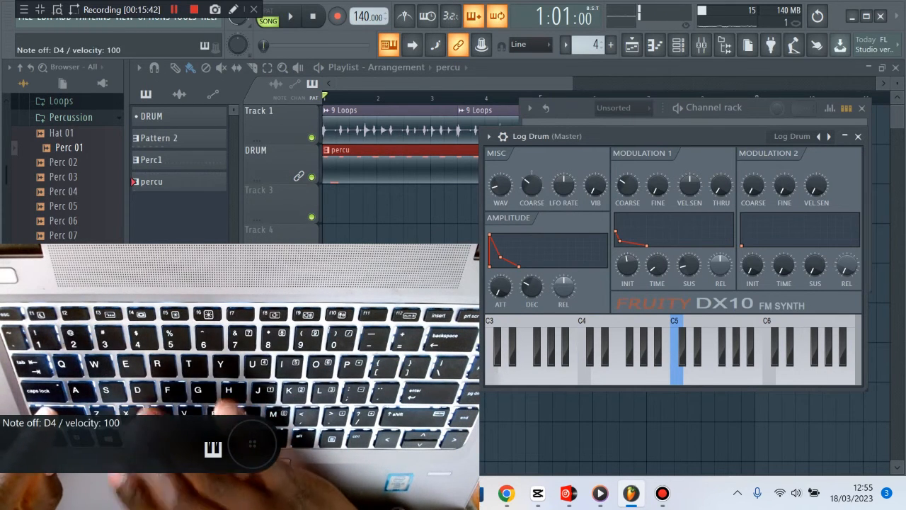
key(x)
key(c)
key(v)
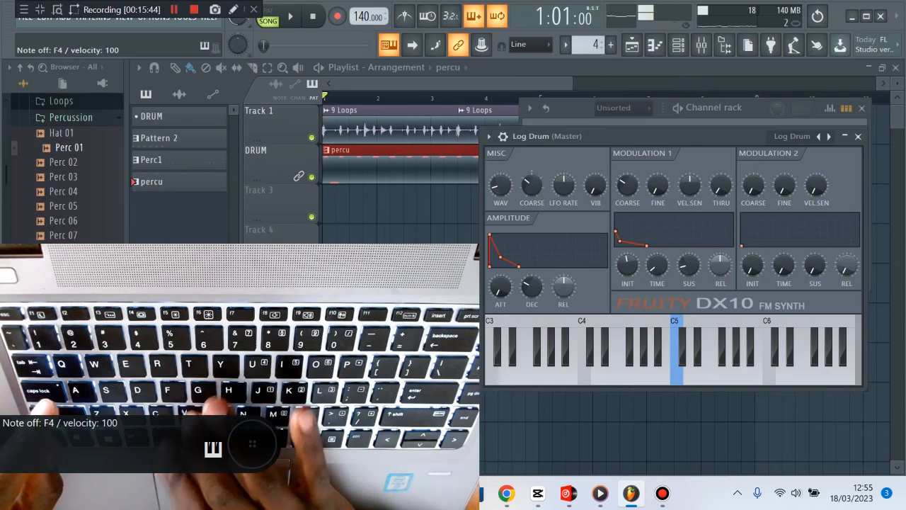
key(b)
key(w)
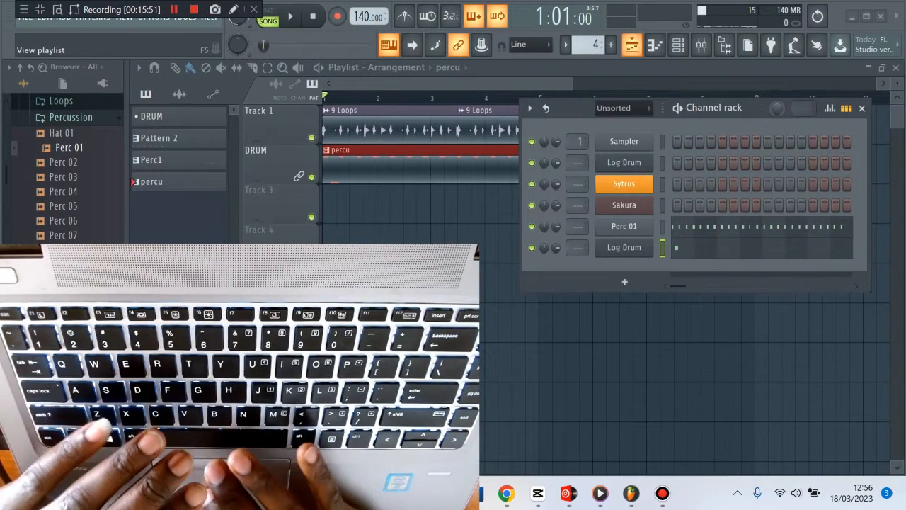
Create a new pattern 5 named "long drum"
click(610, 44)
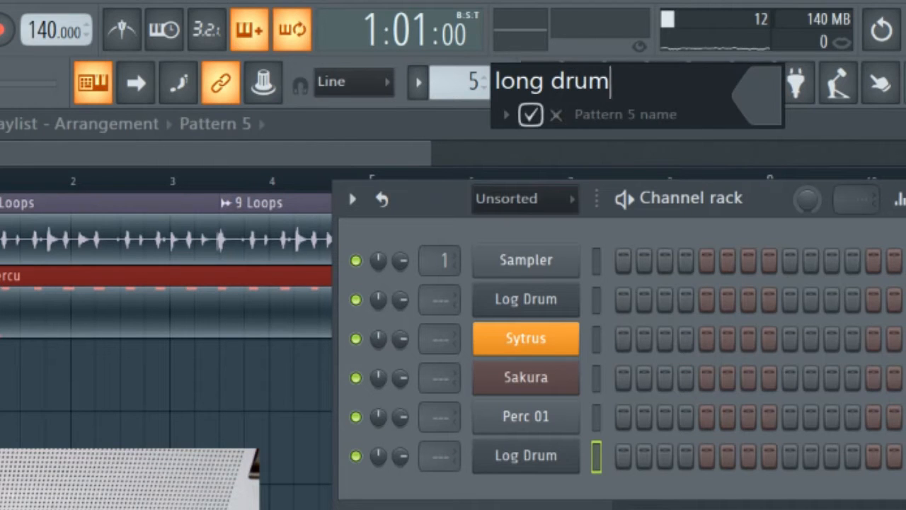
text(long drum)
key(Return)
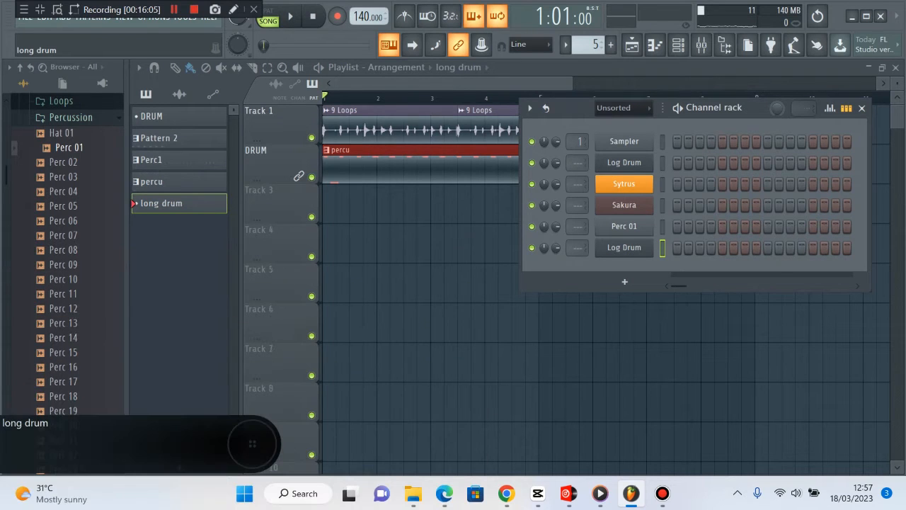
Place the long drum pattern at the start of Track 3 and extend its clip to the end of the percu clip
key(F6)
drag(177, 203, 700, 206)
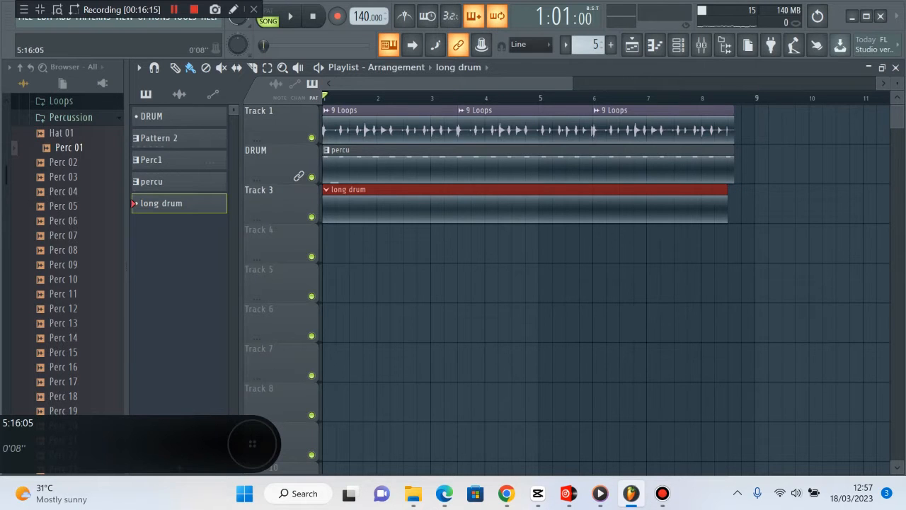
drag(571, 83, 543, 84)
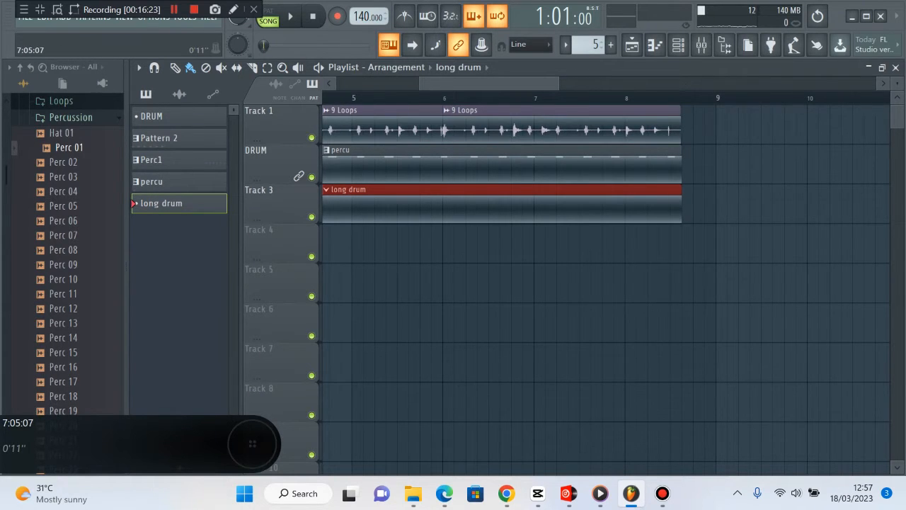
drag(557, 84, 504, 83)
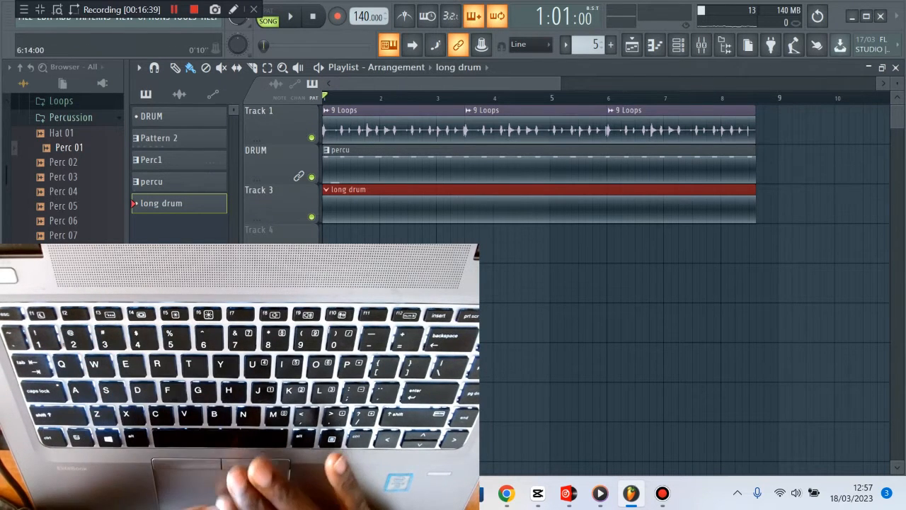
Reopen the editor of the last Log Drum channel and briefly play the arrangement to rehearse the part
click(677, 45)
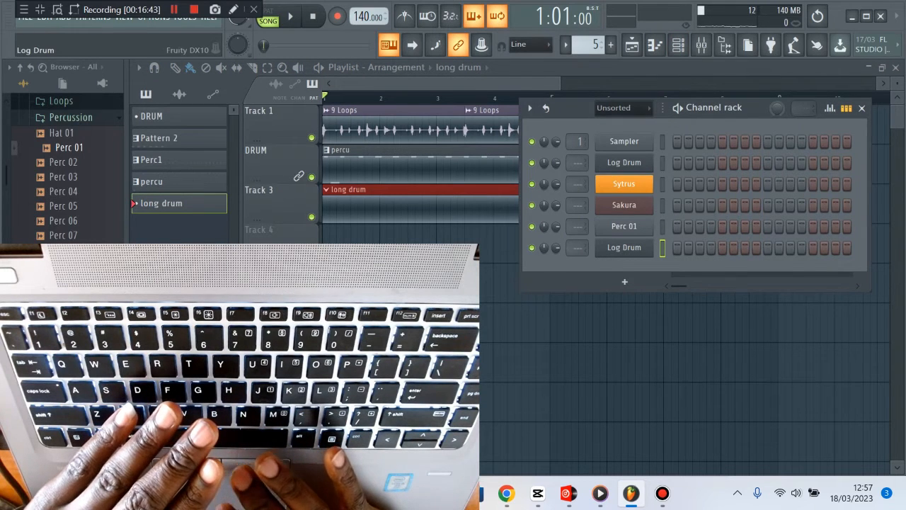
click(623, 248)
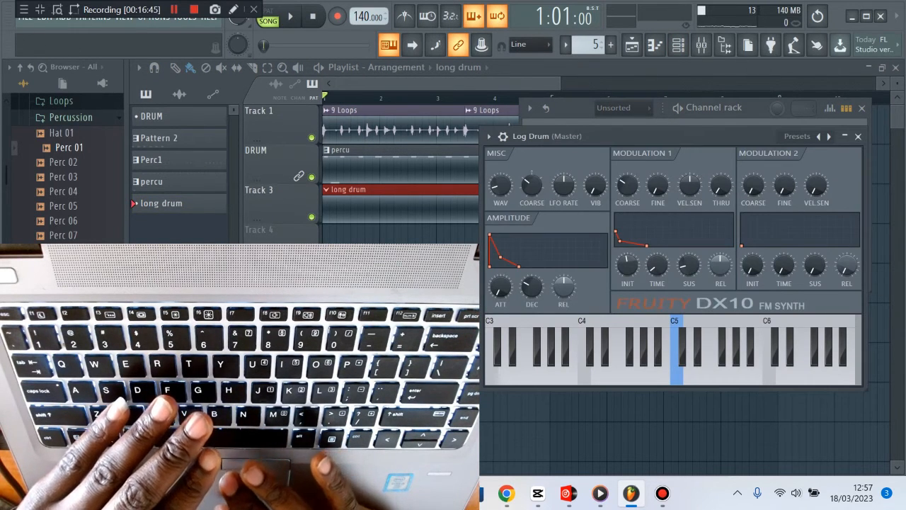
key(space)
key(space)
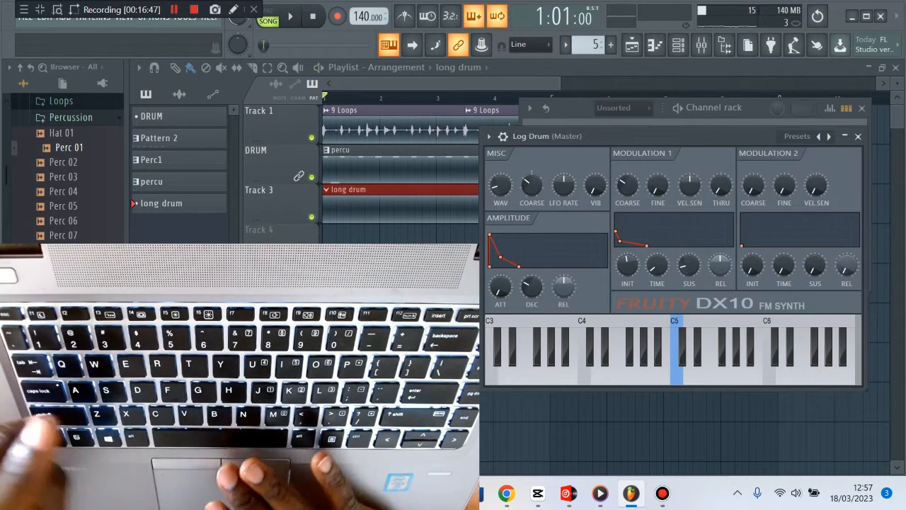
key(space)
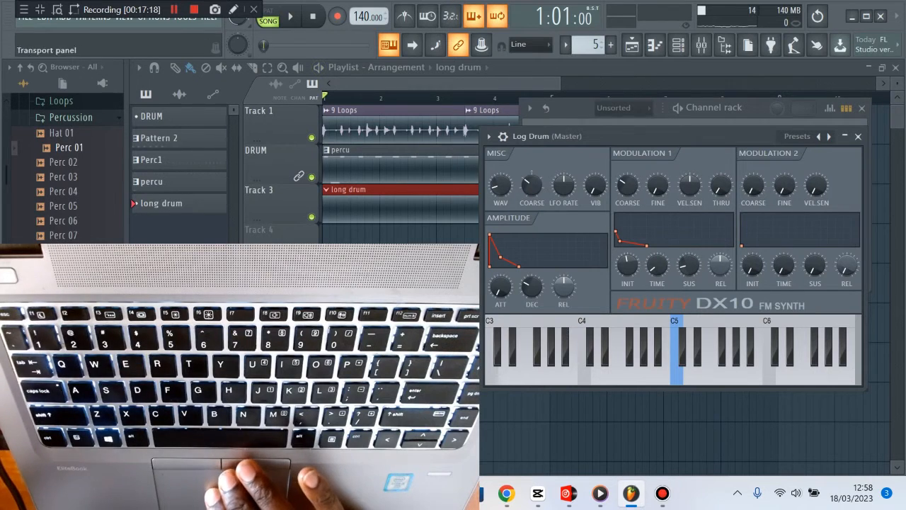
Record everything while the arrangement plays, adding short low log drum hits in bars 3, 5 and 8 of the long drum clip
click(337, 16)
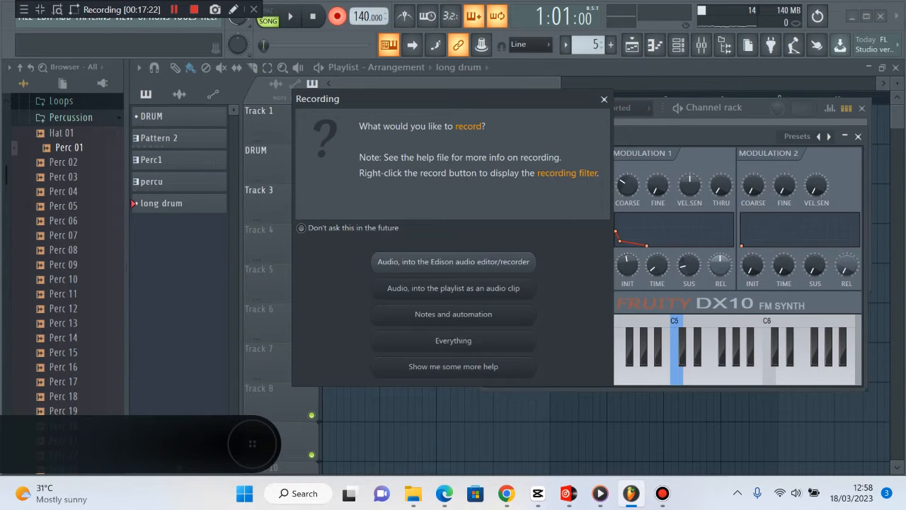
click(453, 340)
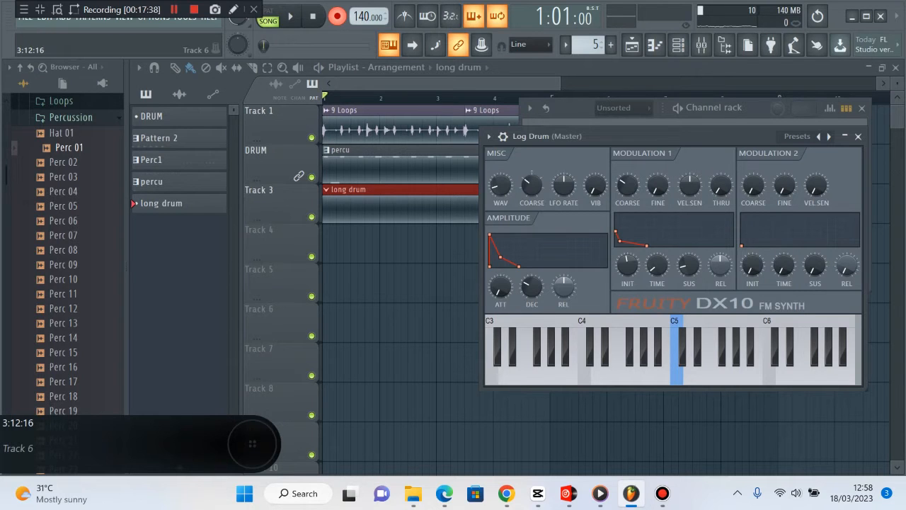
key(space)
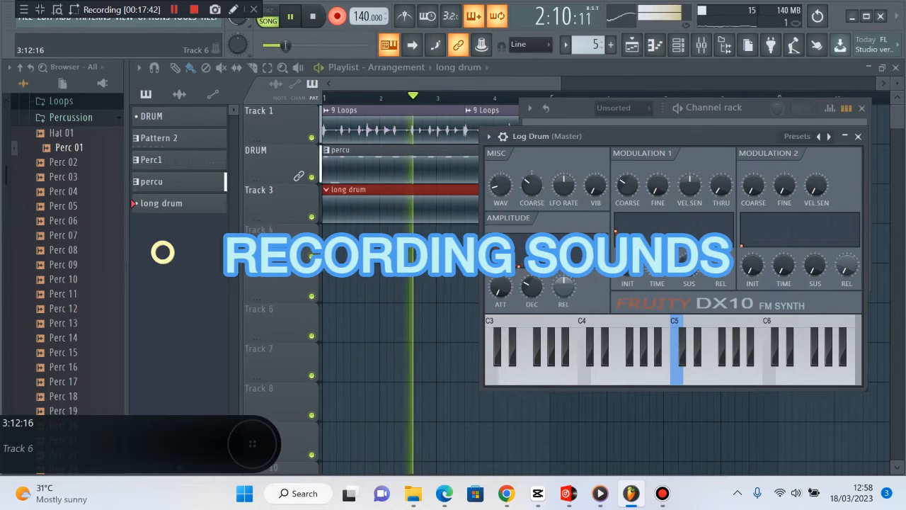
key(x)
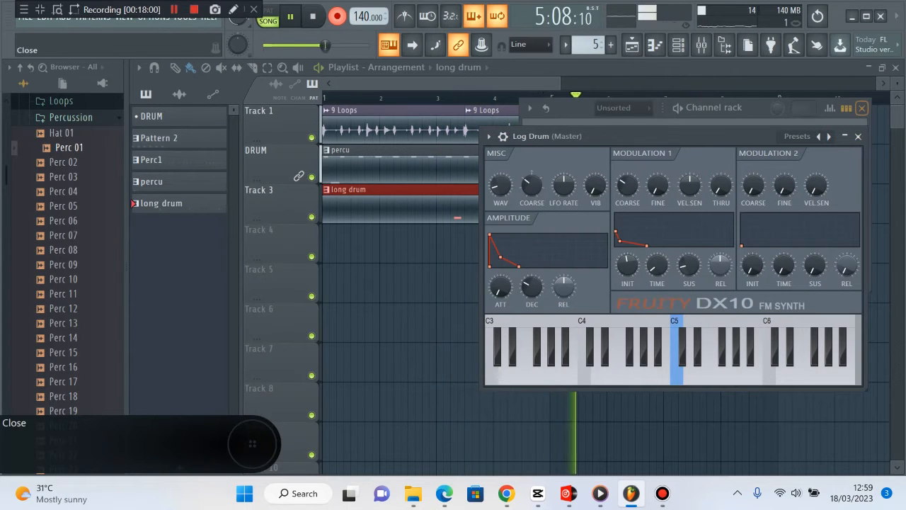
Close the channel rack and the Log Drum editor, check the recorded part in the playlist and stop playback
click(861, 107)
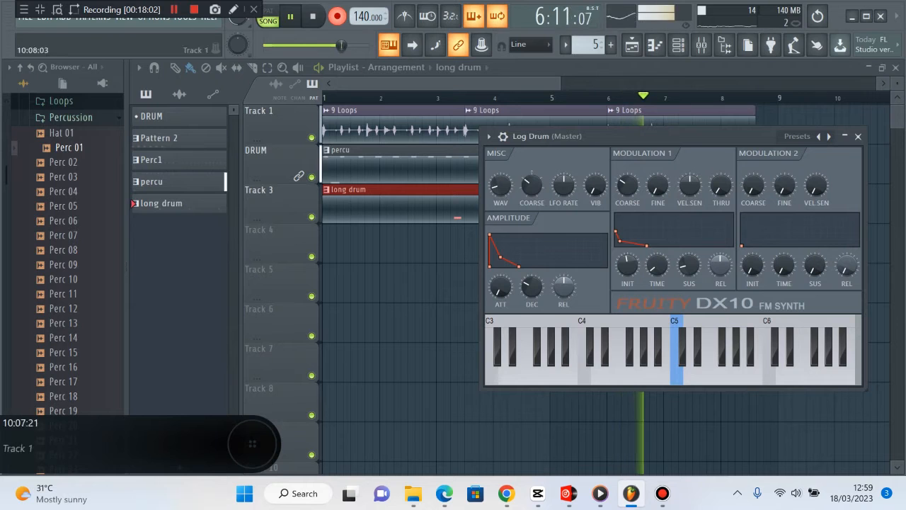
click(858, 136)
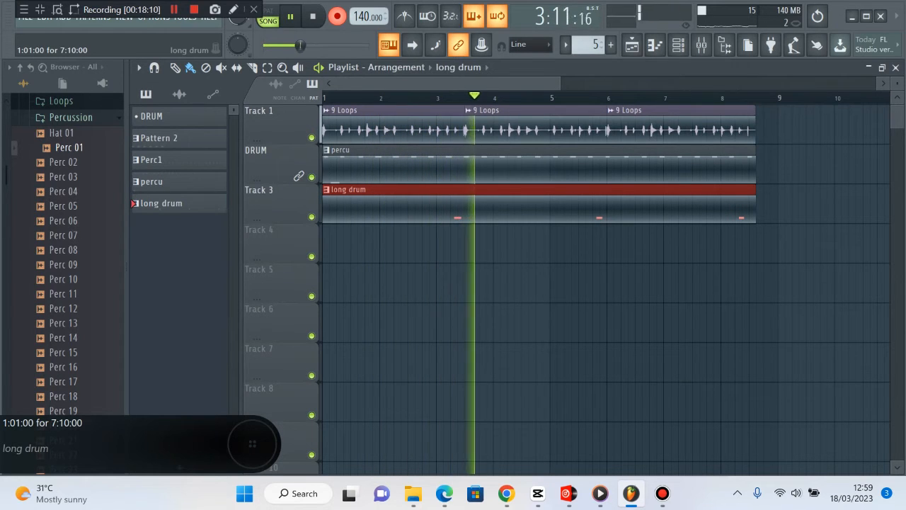
key(space)
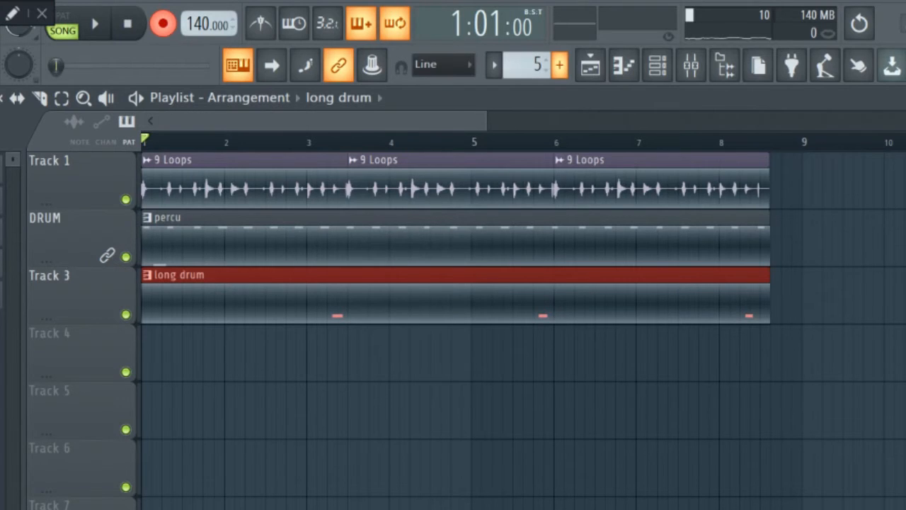
Create a new pattern 6 named PIANO and place it on Track 4 from the start to the end of the long drum clip
click(559, 65)
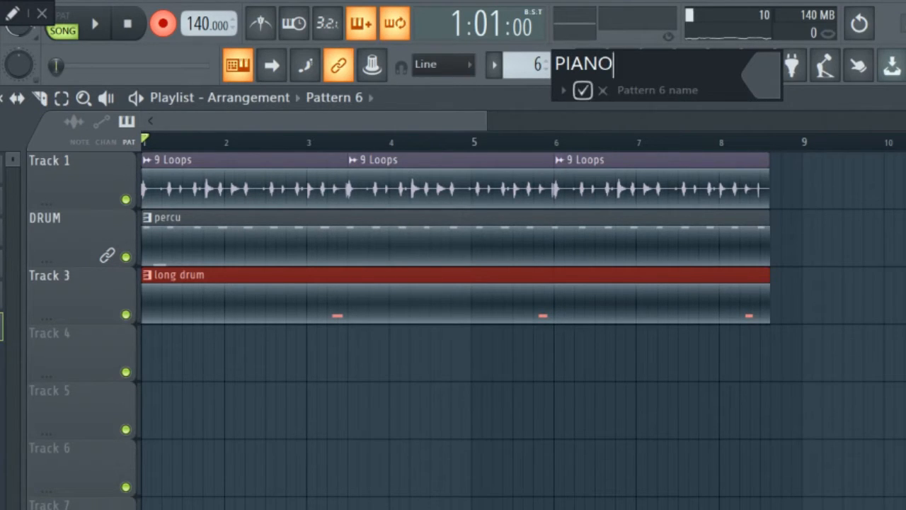
key(Return)
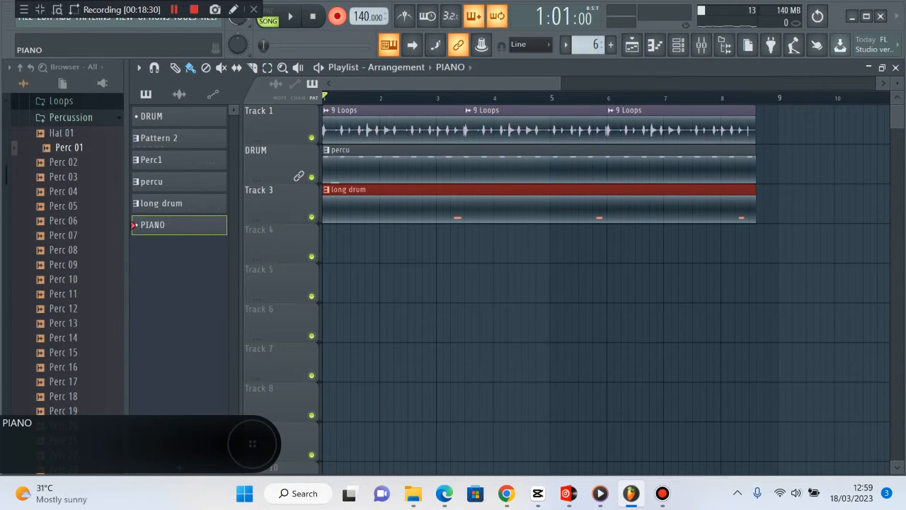
drag(152, 224, 756, 244)
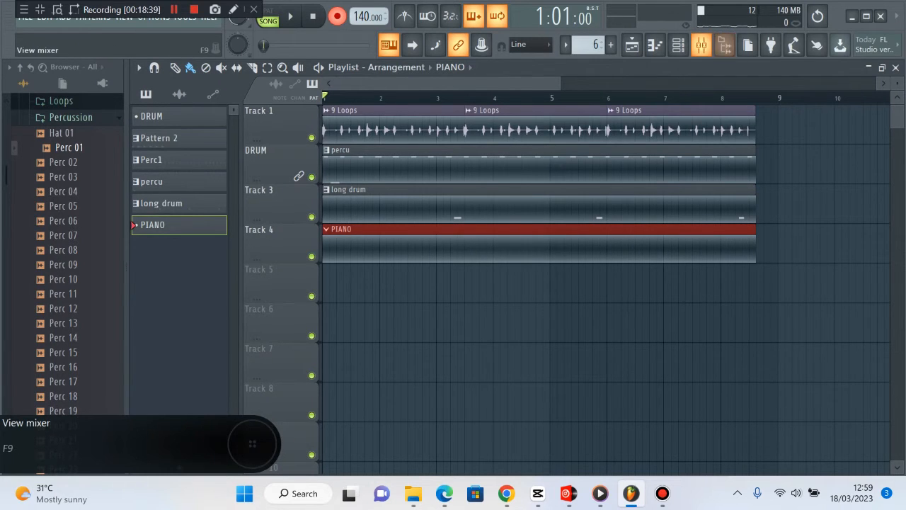
Add a second Sakura instrument as a new channel in the channel rack
click(701, 45)
click(701, 44)
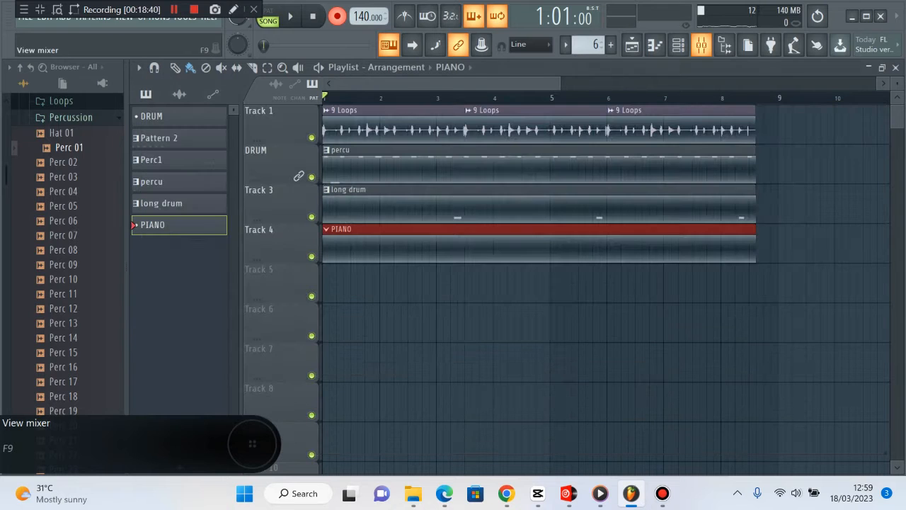
click(678, 45)
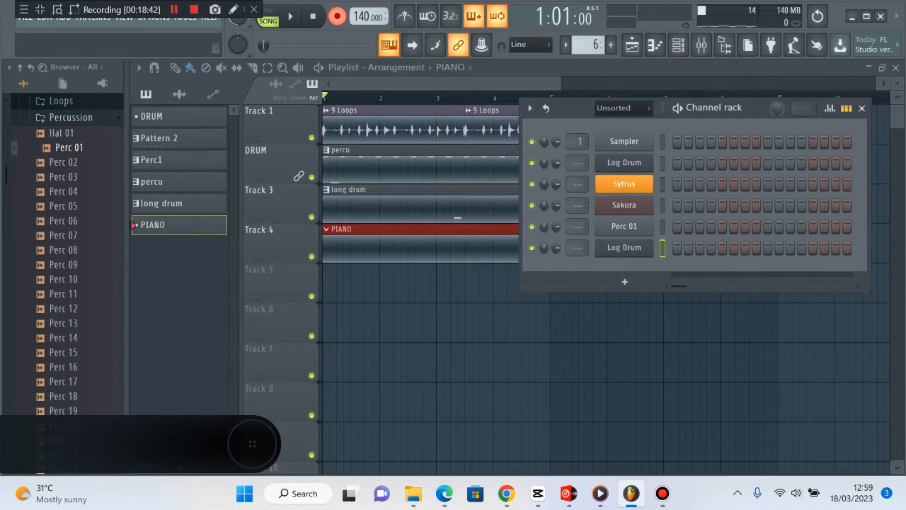
click(624, 282)
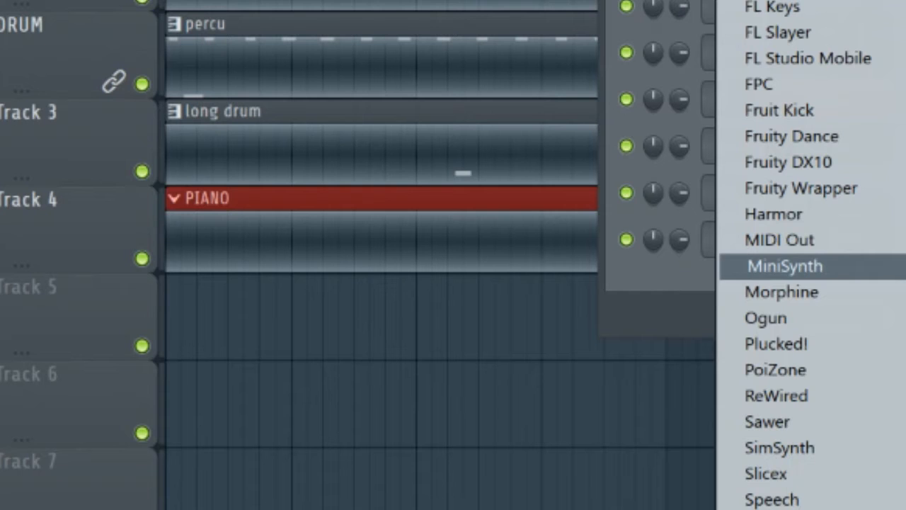
click(893, 421)
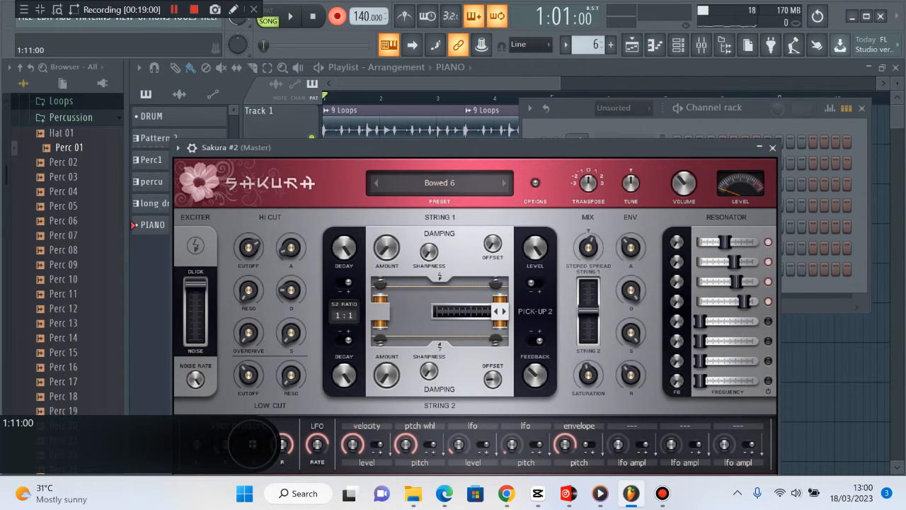
Open Sakura's presets library, choose Eastern Dreams Bank and go through bass presets from BASS Fretless Light DS to BASS Honky Punk DS
click(439, 183)
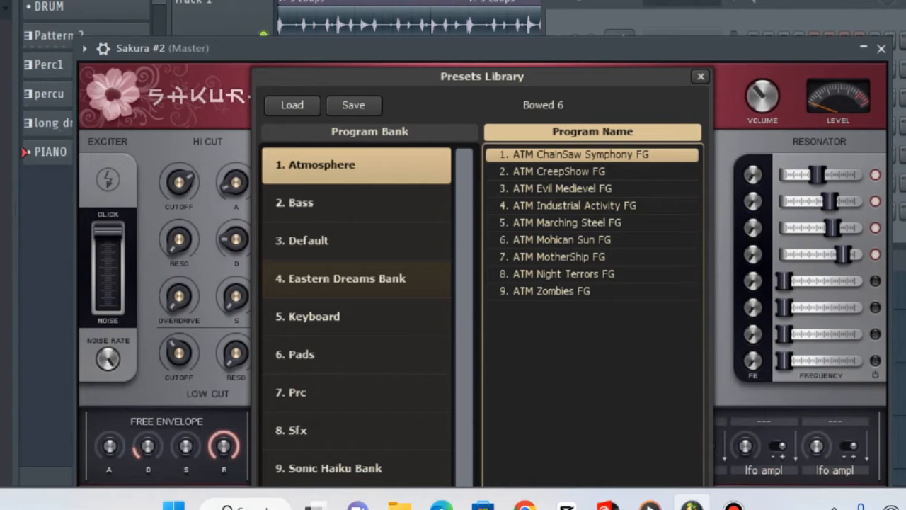
click(356, 279)
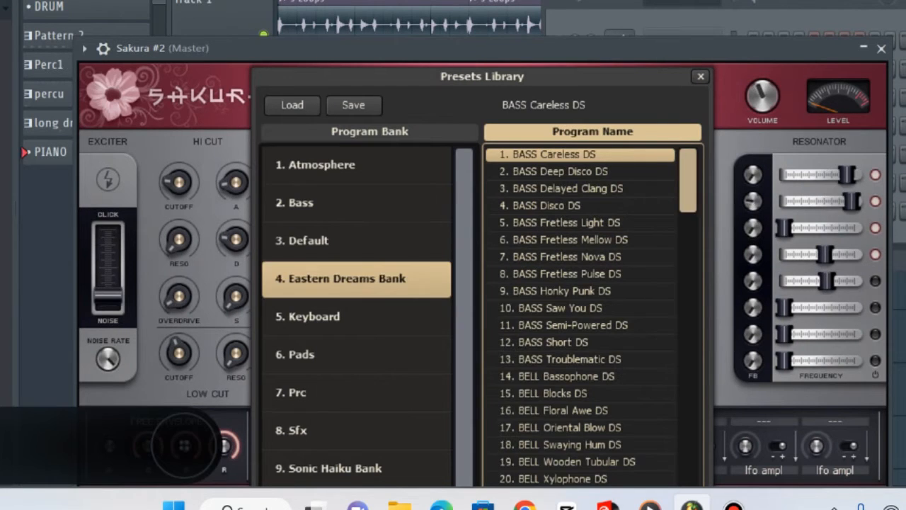
click(566, 222)
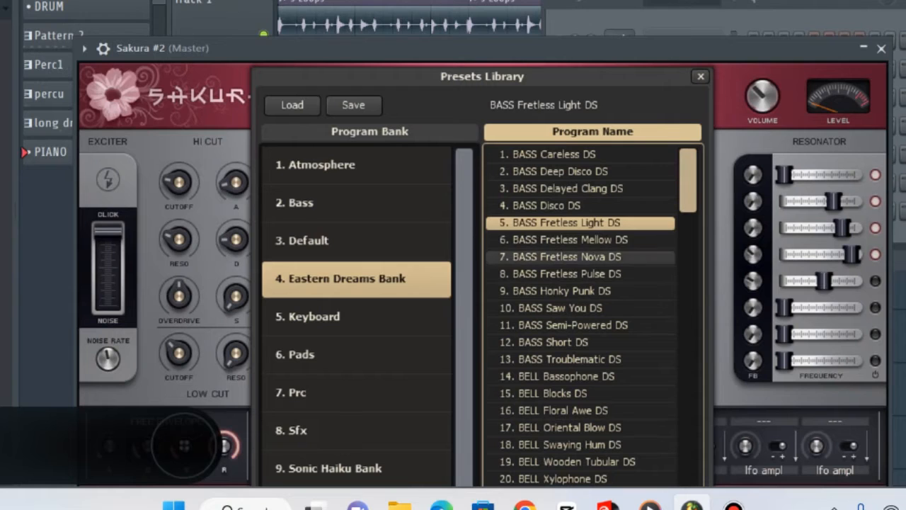
click(566, 257)
click(566, 274)
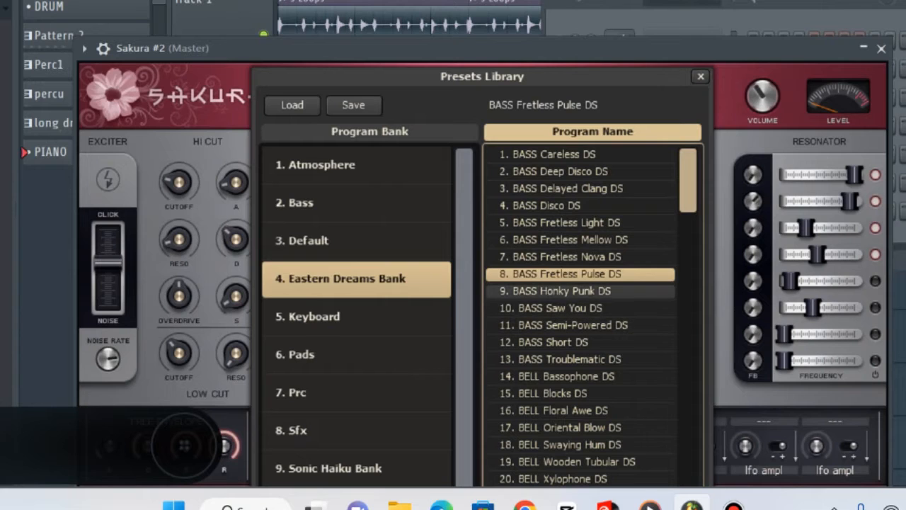
click(566, 291)
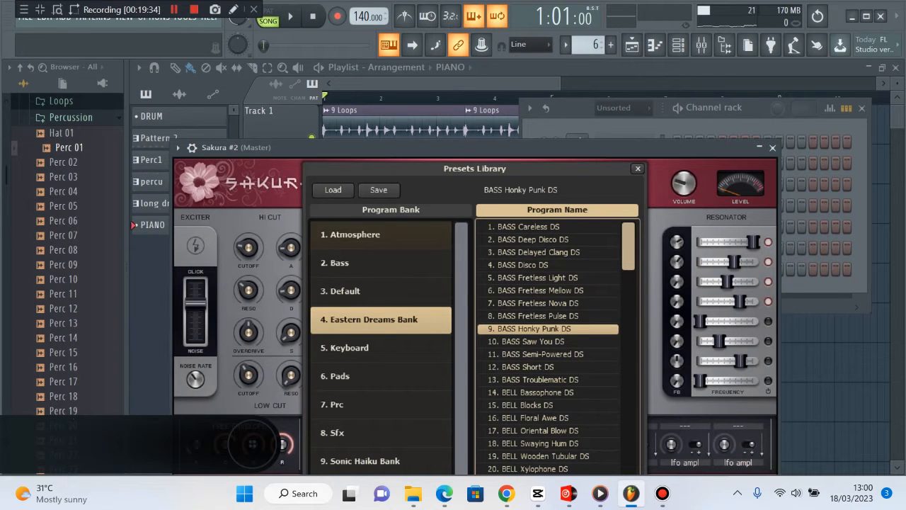
Audition the BASS Honky Punk DS preset with a few high notes such as A6 and B6
key(e)
key(r)
key(y)
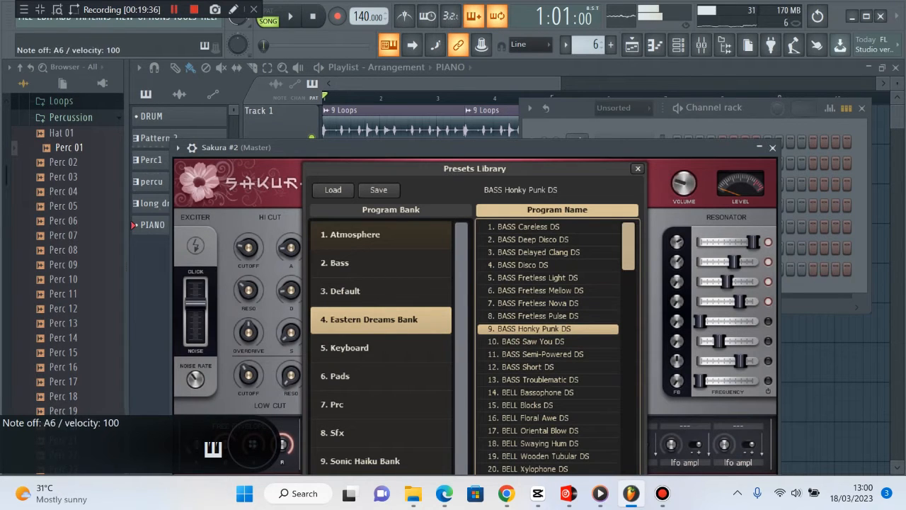
key(i)
key(q)
key(i)
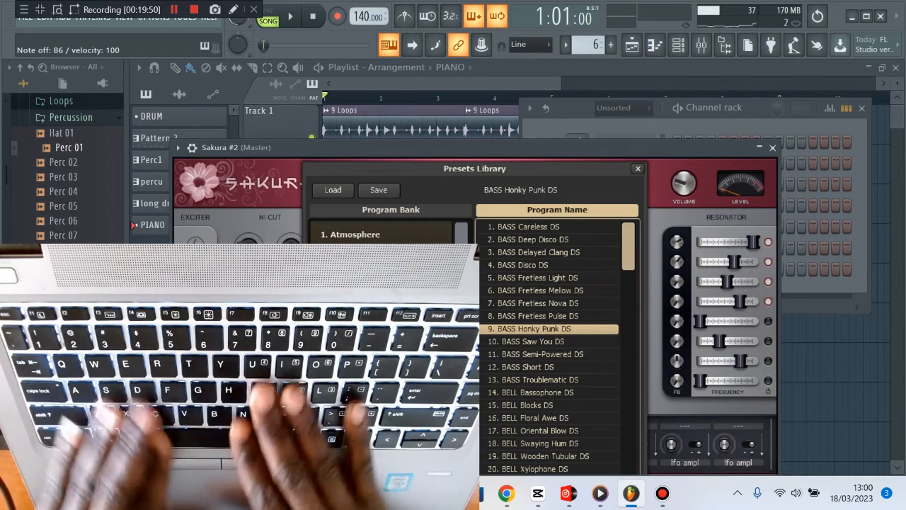
Try the ATM ChainSaw Symphony FG preset from the Atmosphere bank, and audition BASS Careless DS from Eastern Dreams Bank
click(383, 234)
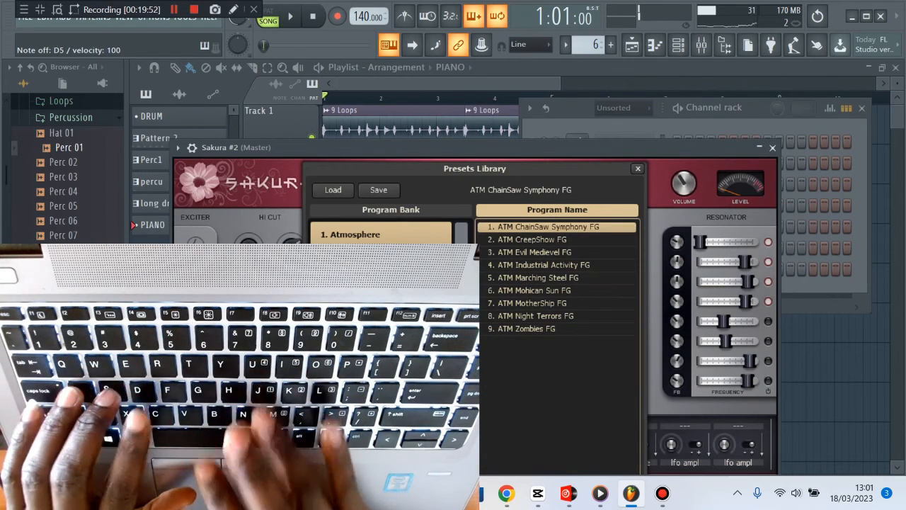
key(x)
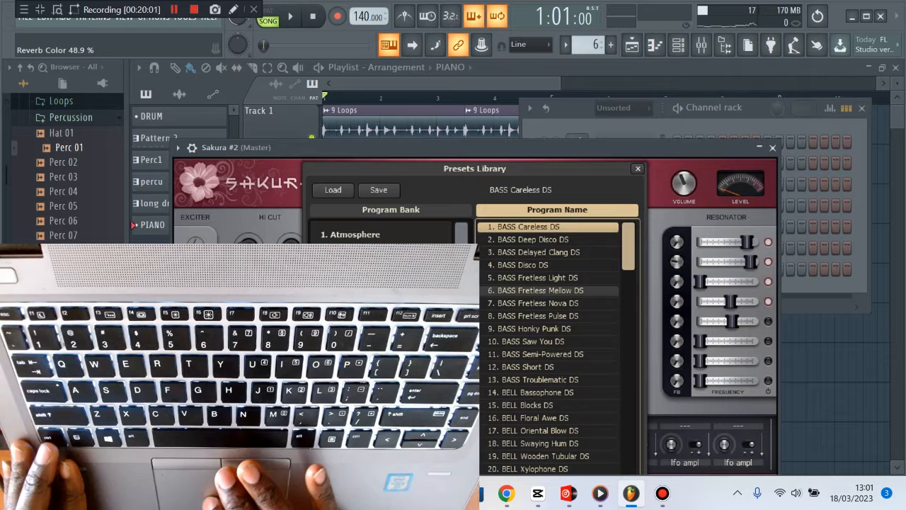
key(y)
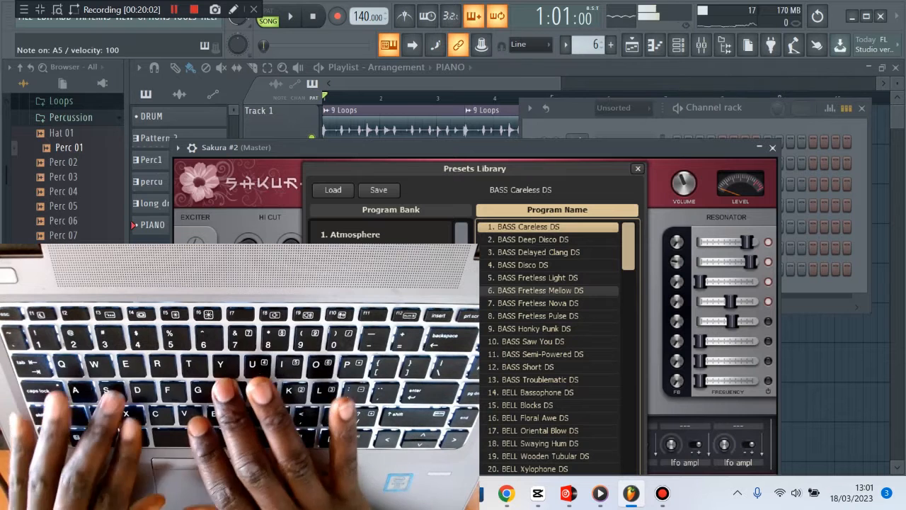
key(x)
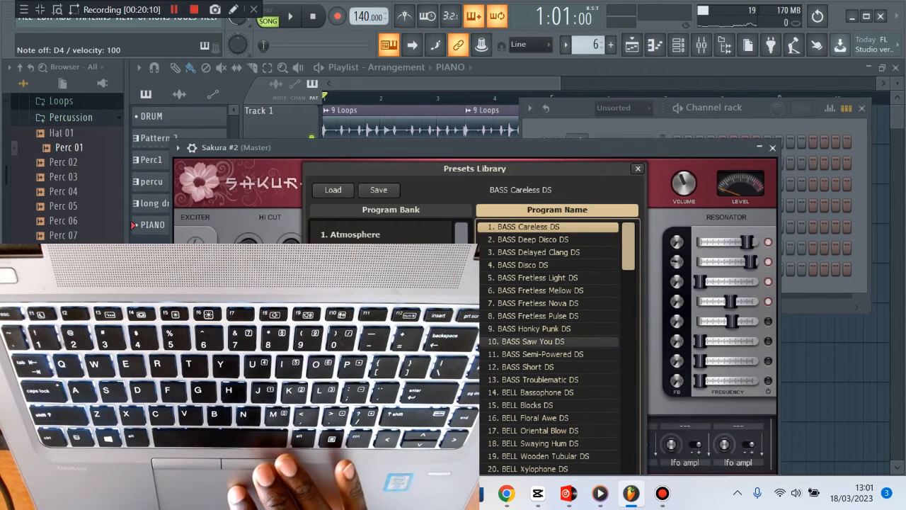
Load the BASS Fretless Pulse DS preset in Sakura and audition it with notes such as F4, G4, E5 and G5
click(538, 316)
key(x)
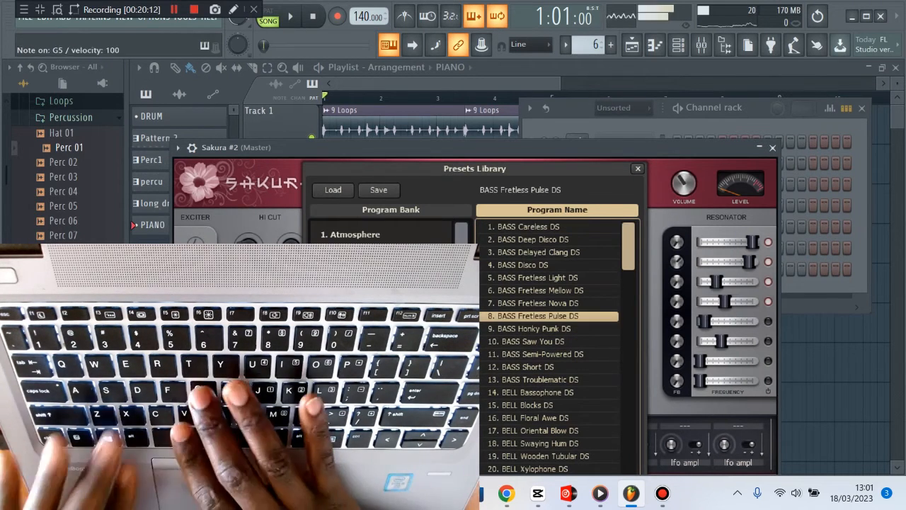
key(c)
key(x)
key(b)
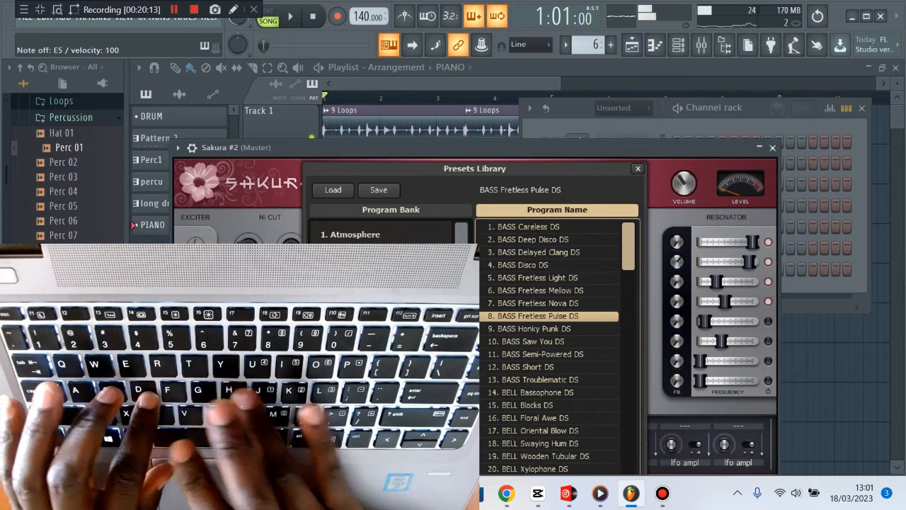
key(comma)
key(period)
key(b)
key(z)
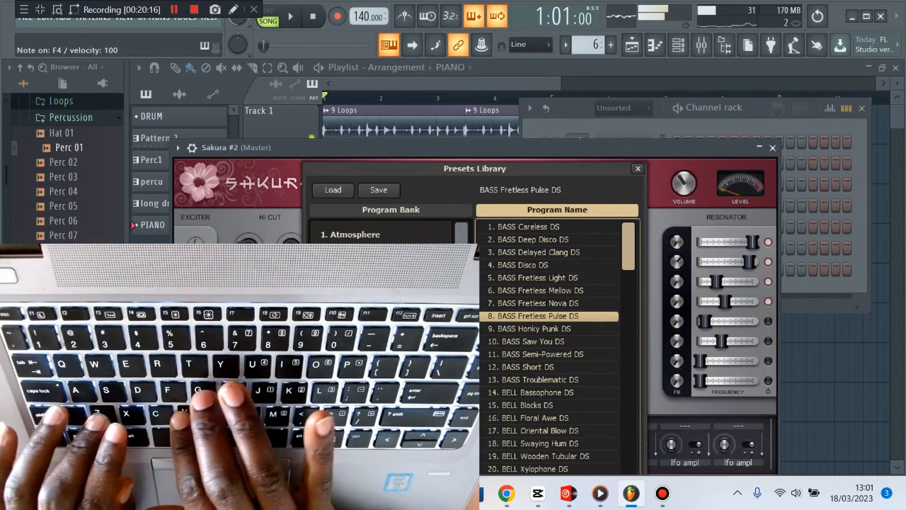
key(b)
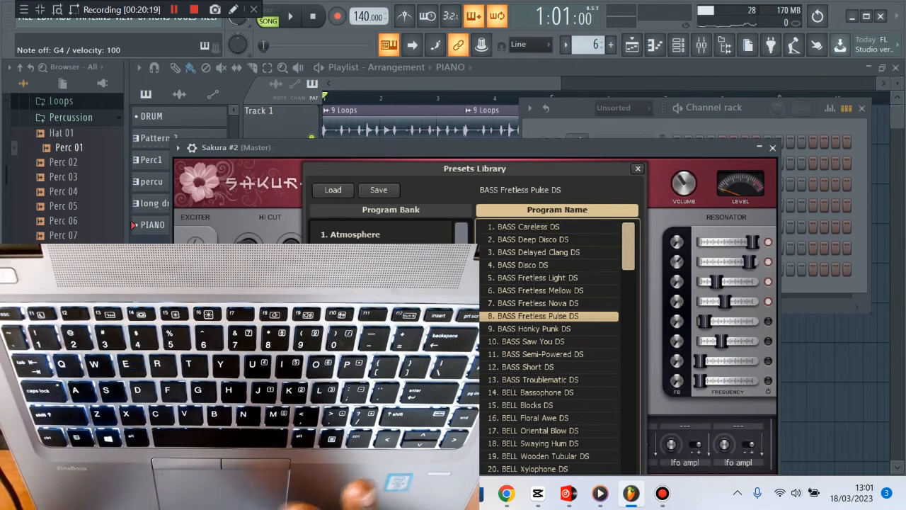
Play the song and rehearse a BASS Fretless Pulse DS part over it with notes such as F4, G4 and A4, and stop playback
key(space)
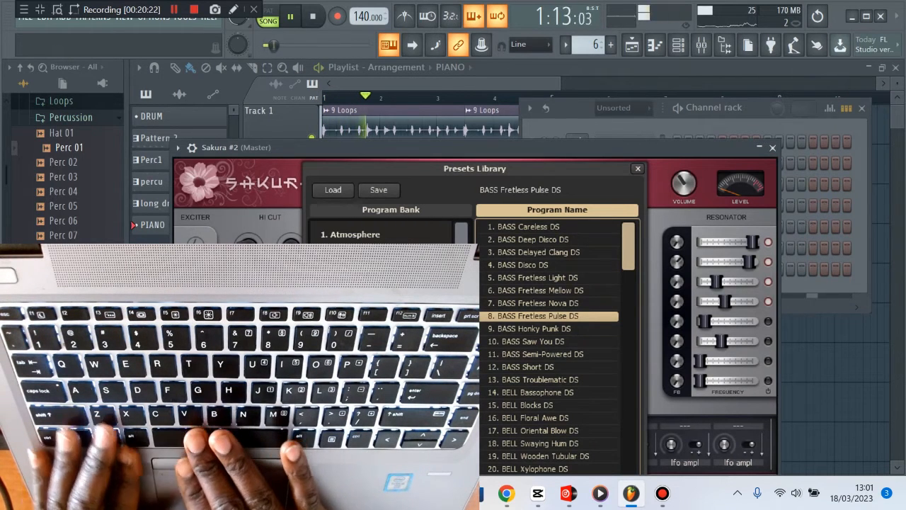
key(v)
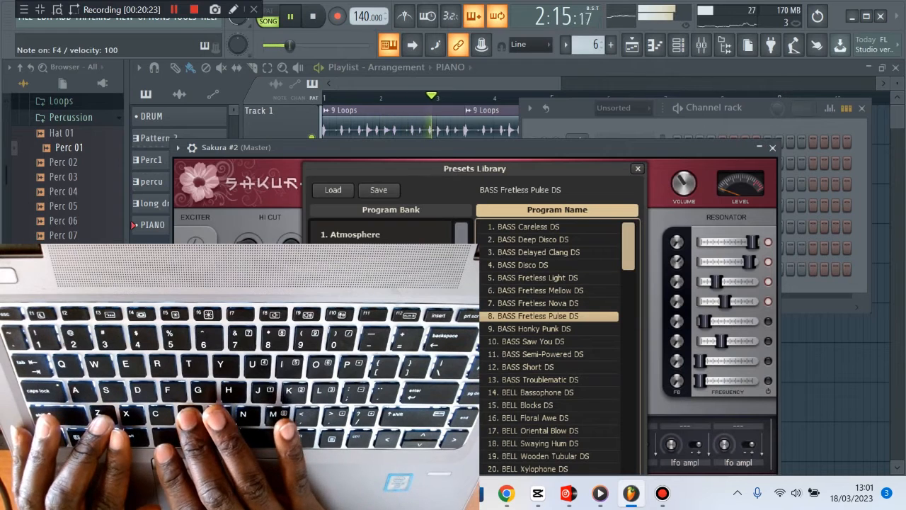
key(b)
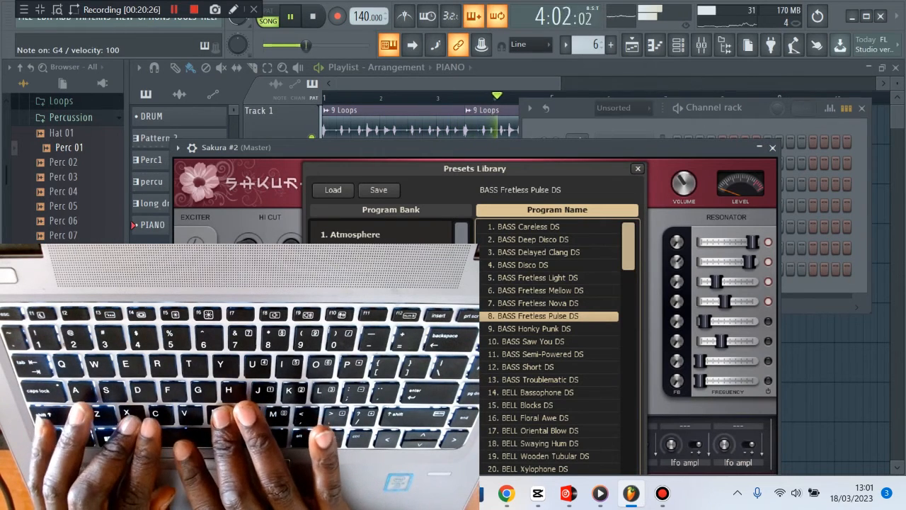
key(n)
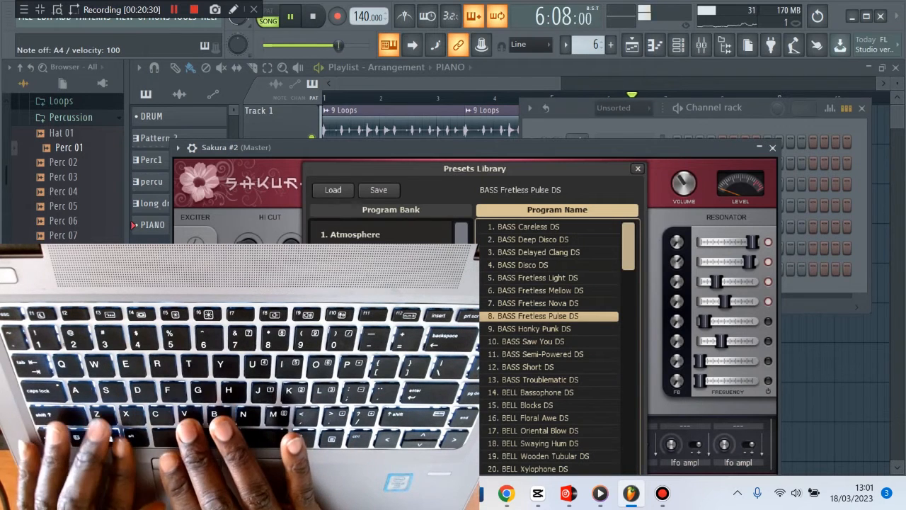
key(v)
key(b)
key(n)
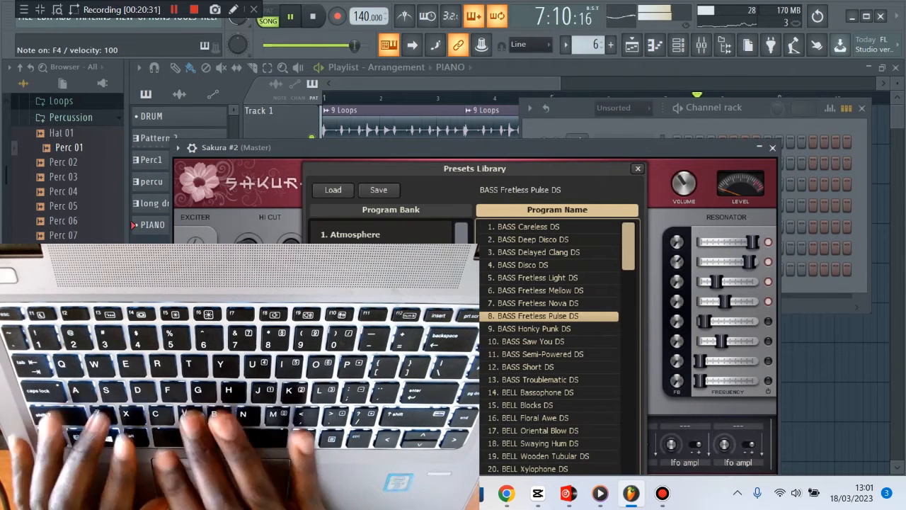
key(b)
key(v)
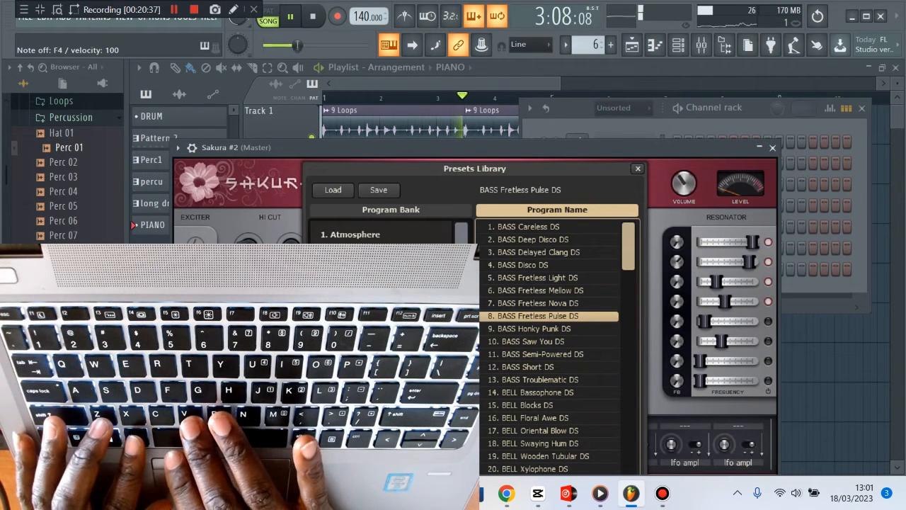
key(v)
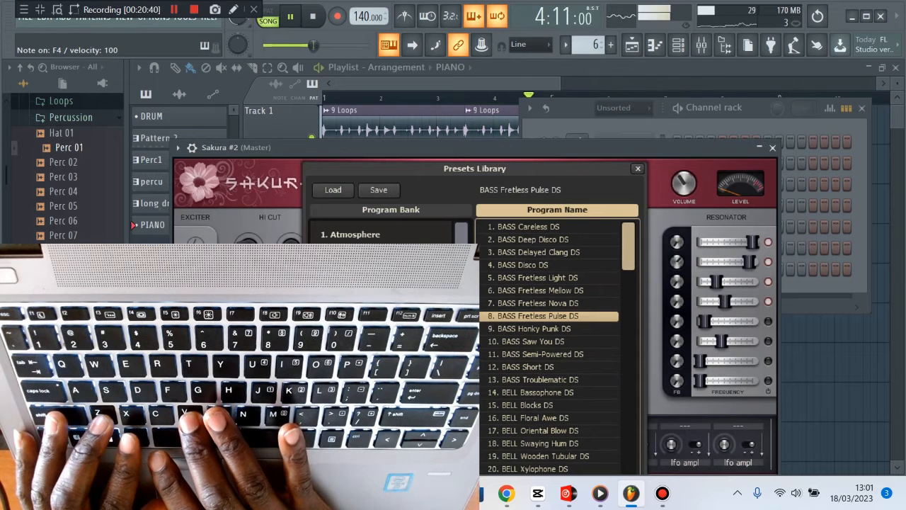
key(b)
key(x)
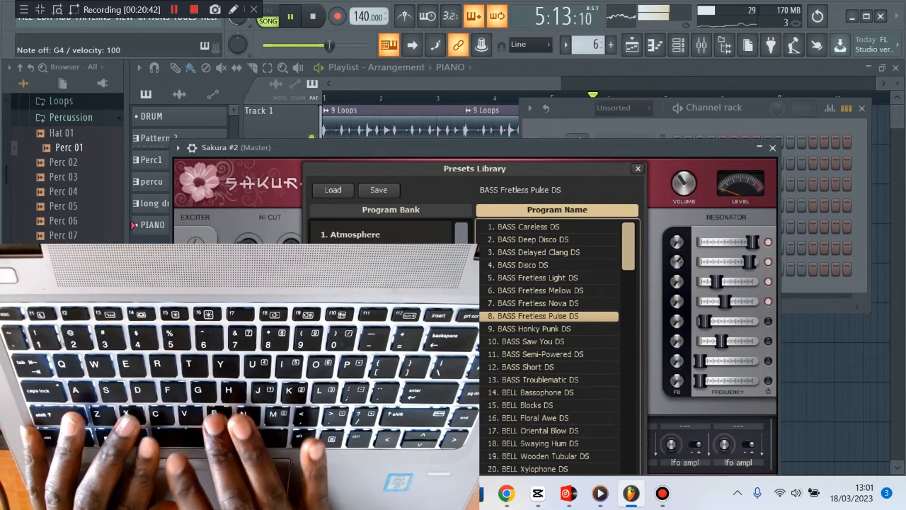
key(n)
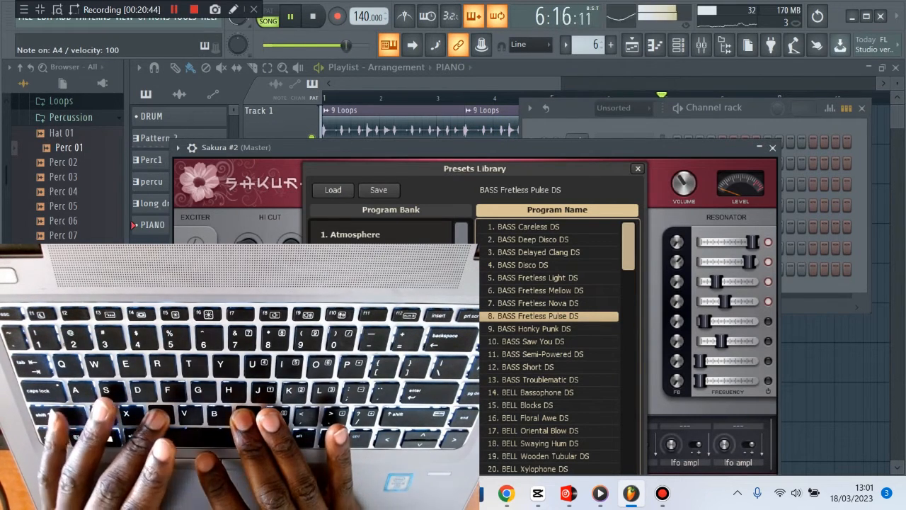
key(space)
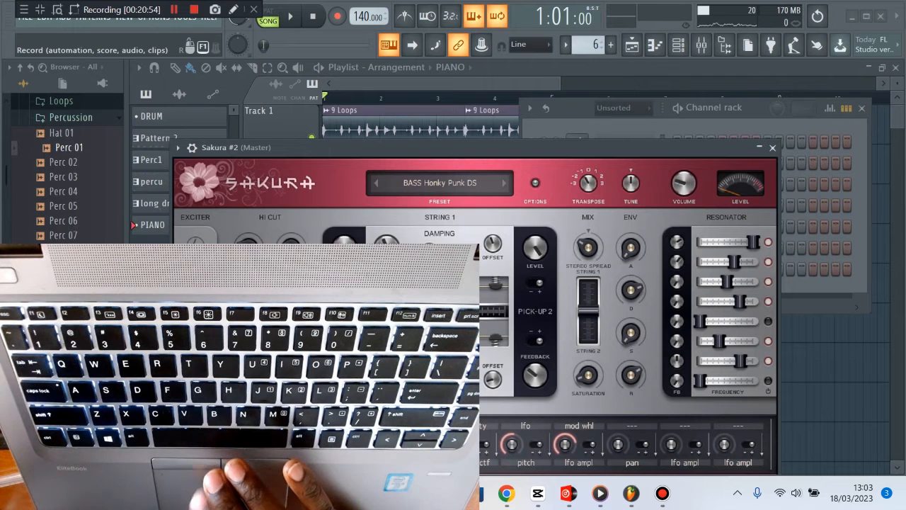
Start recording everything into the PIANO pattern, and close the Sakura and Channel rack windows
click(337, 15)
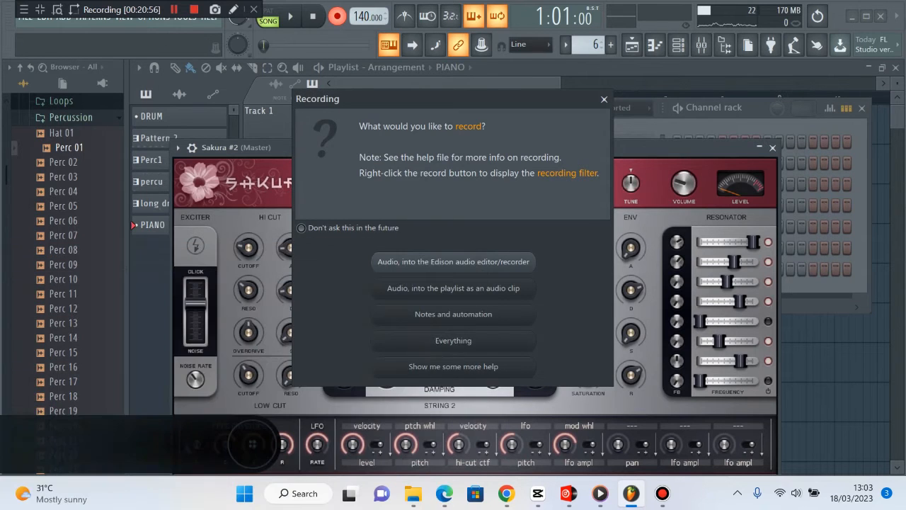
click(452, 341)
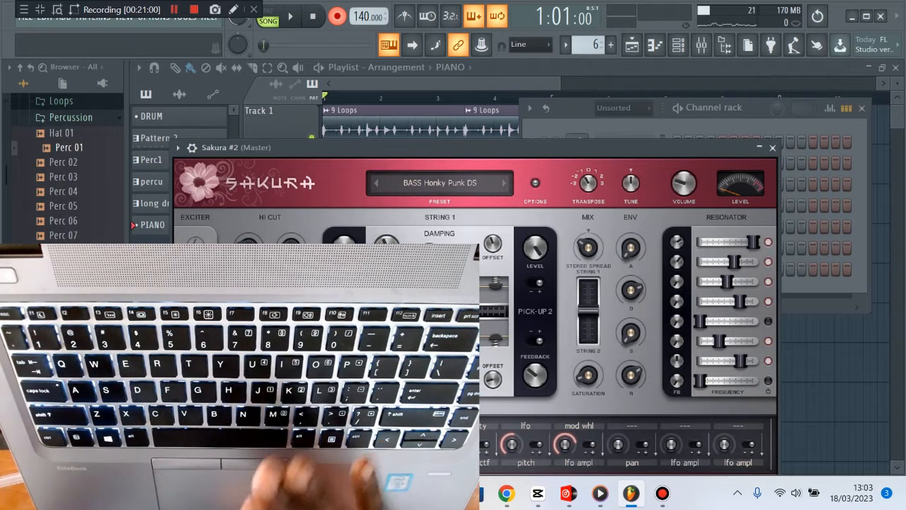
key(space)
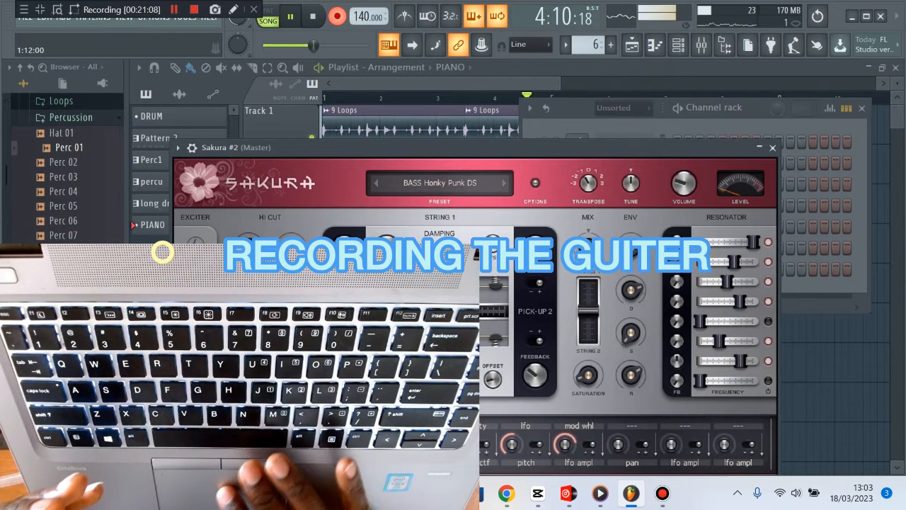
click(772, 148)
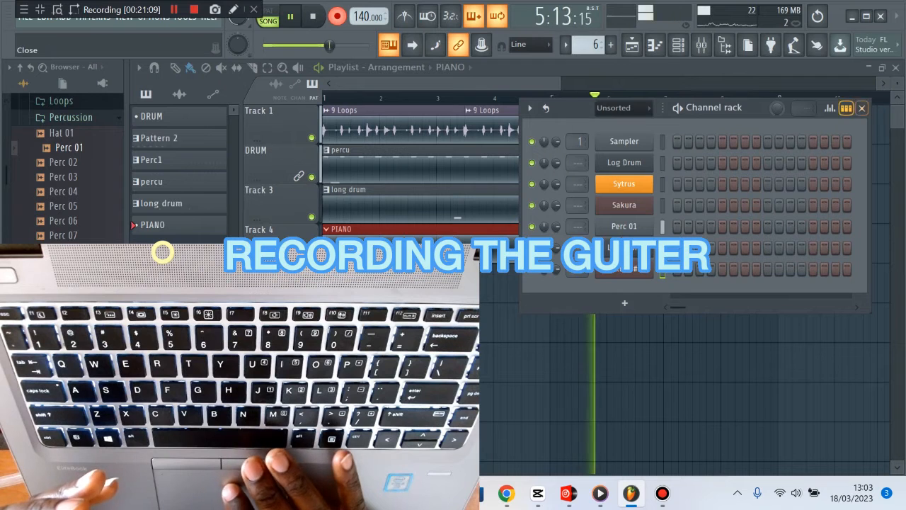
click(862, 108)
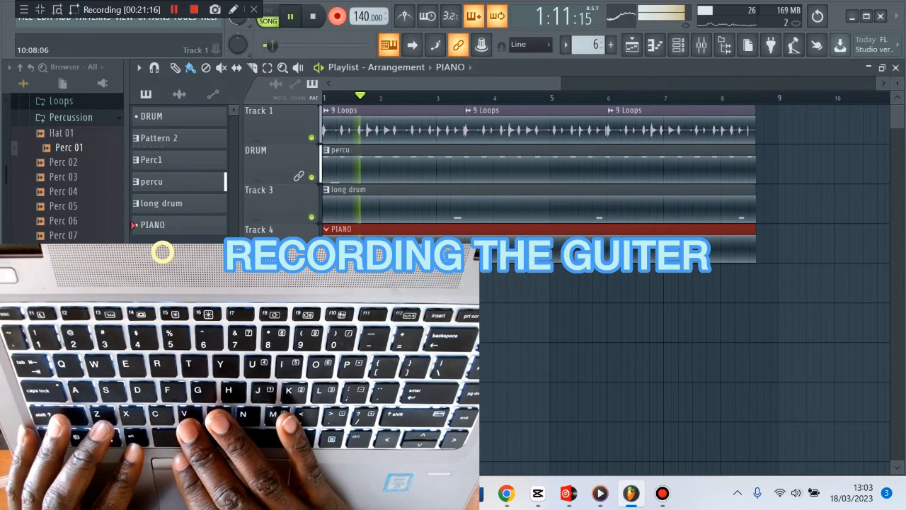
Record the Sakura BASS Honky Punk DS part into the PIANO clip over the looping song, using notes such as F4 and G4
key(v)
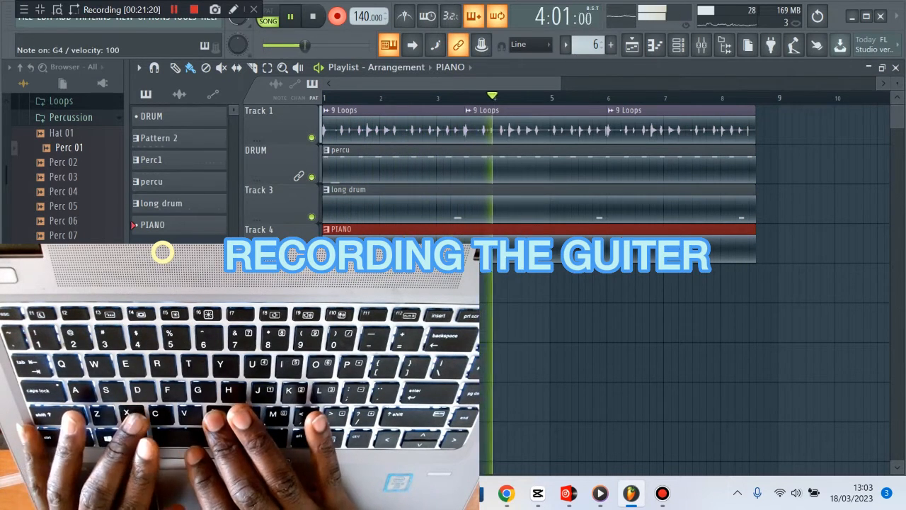
key(x)
key(c)
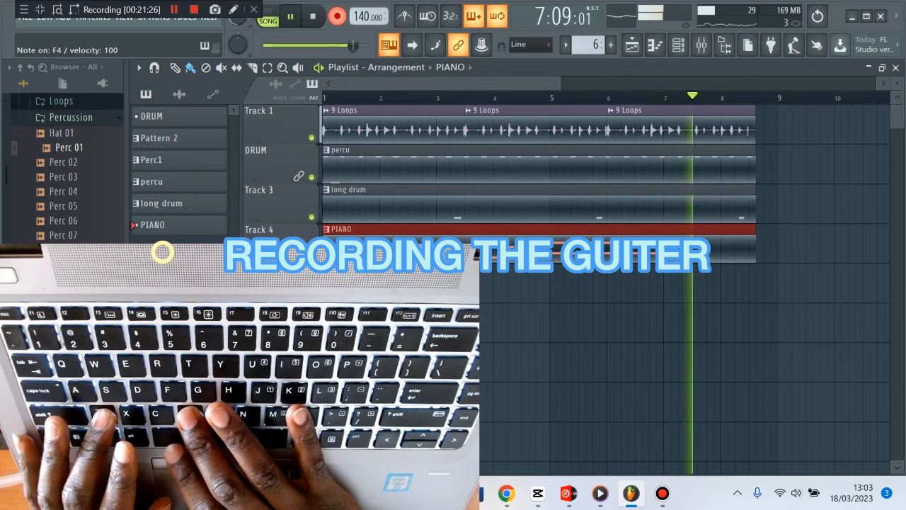
key(v)
key(b)
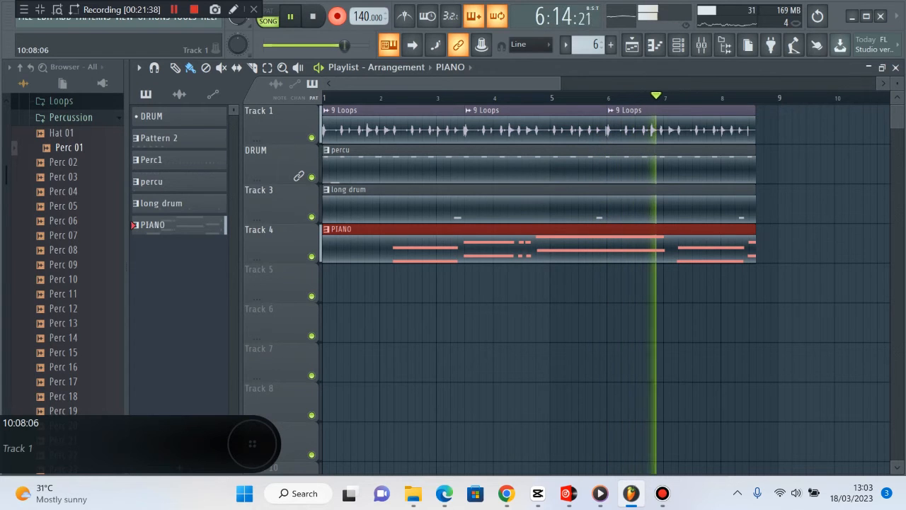
key(space)
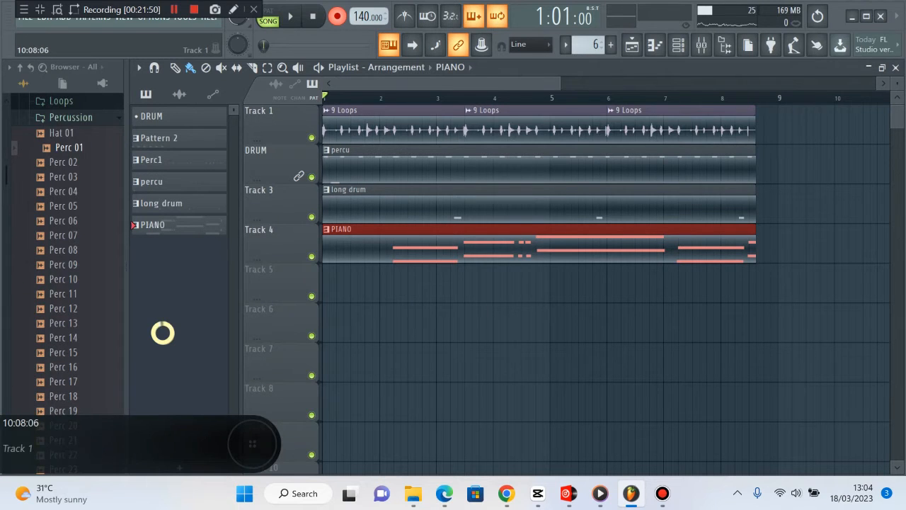
Play the song and mute or unmute tracks to hear the 9 Loops clips alone, with percu, and percu alone
key(space)
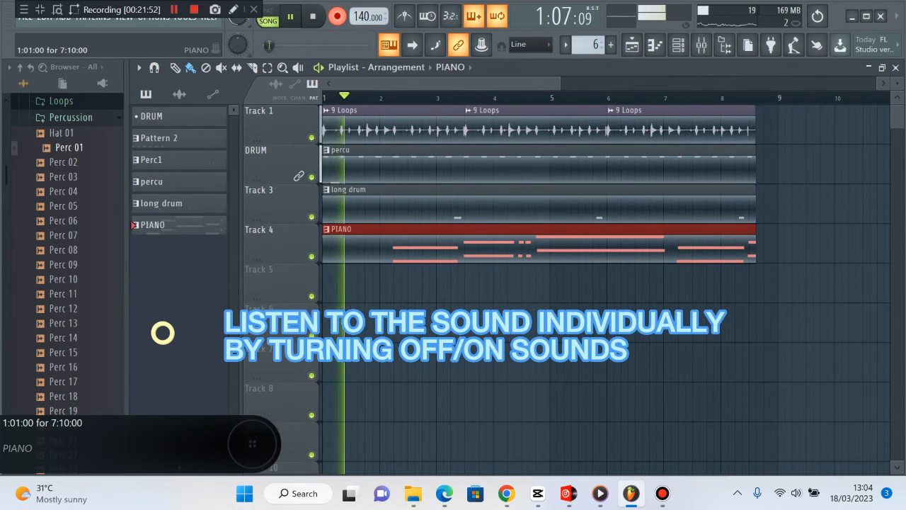
click(311, 257)
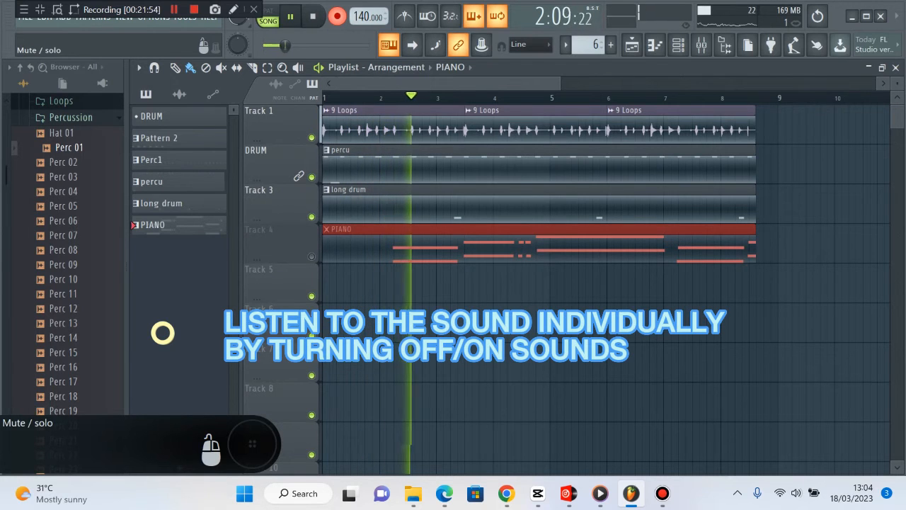
click(311, 217)
click(311, 177)
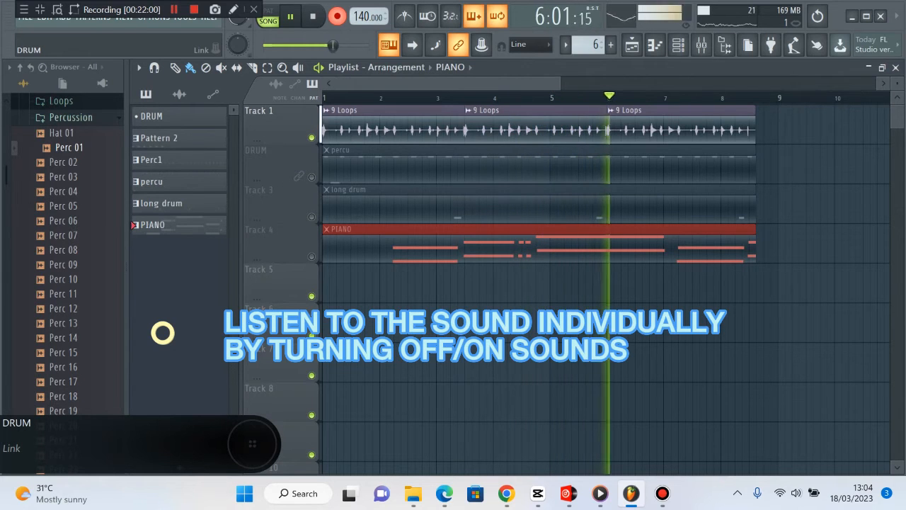
click(312, 177)
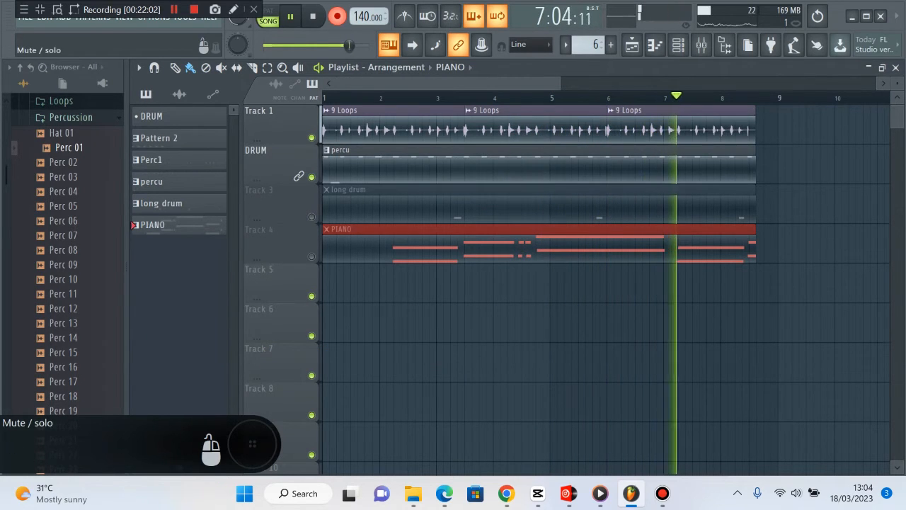
click(311, 137)
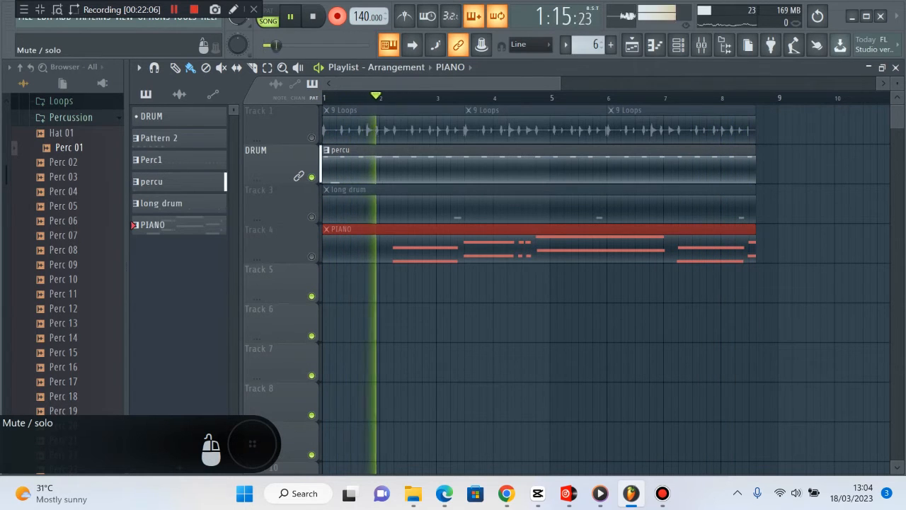
Listen to long drum and PIANO in isolation by muting the other tracks, and unmute all four tracks for the full mix
click(312, 217)
click(311, 177)
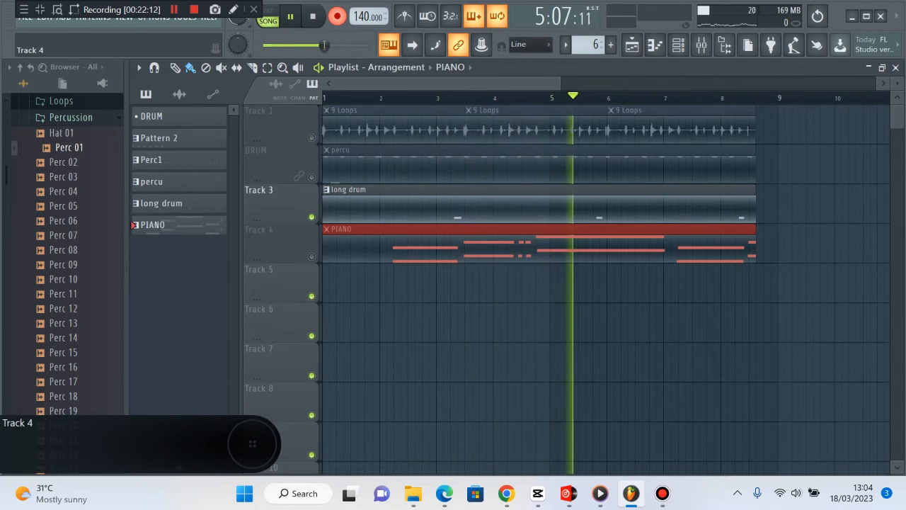
click(312, 257)
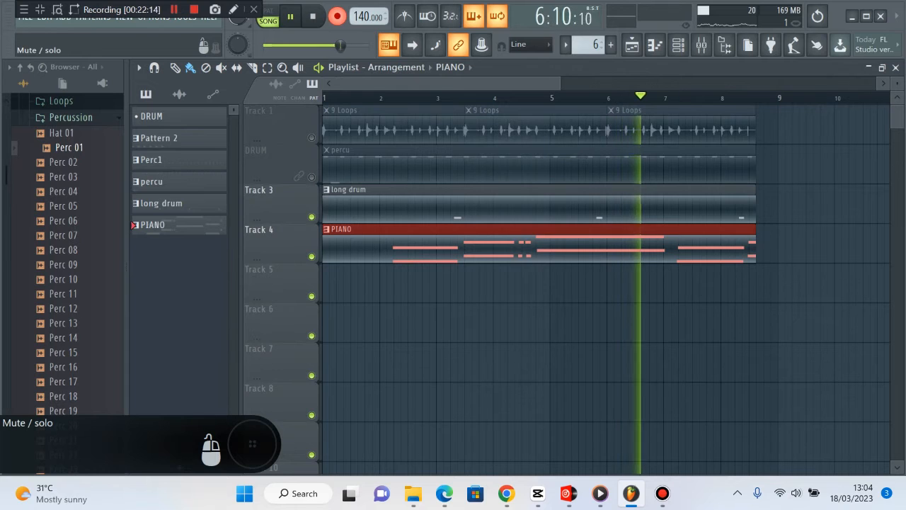
click(311, 217)
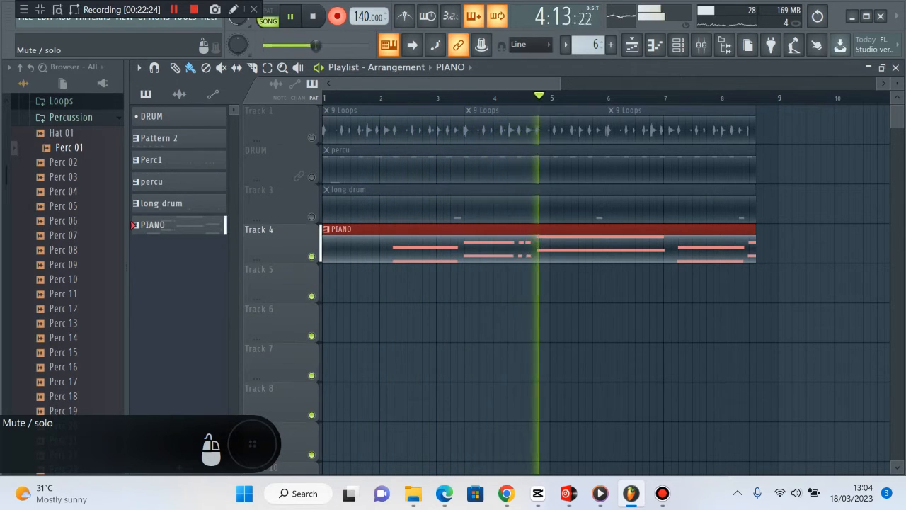
click(312, 217)
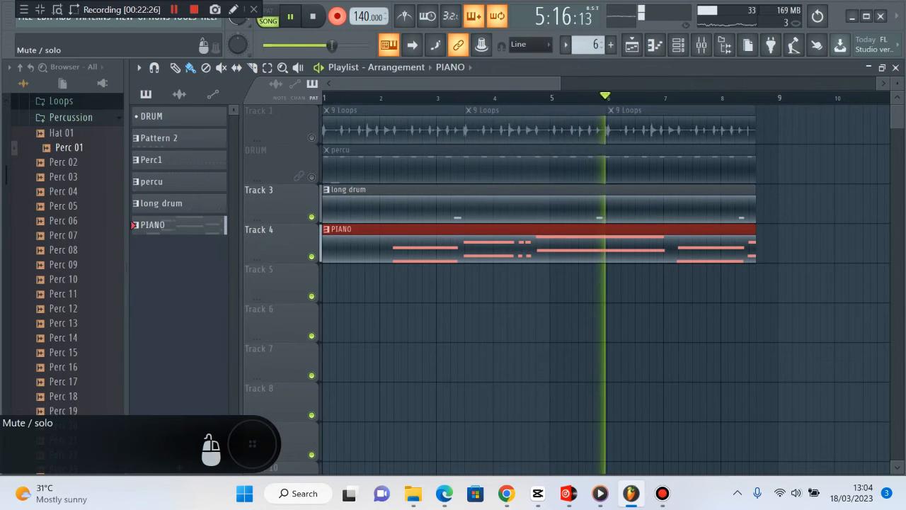
click(312, 178)
click(311, 137)
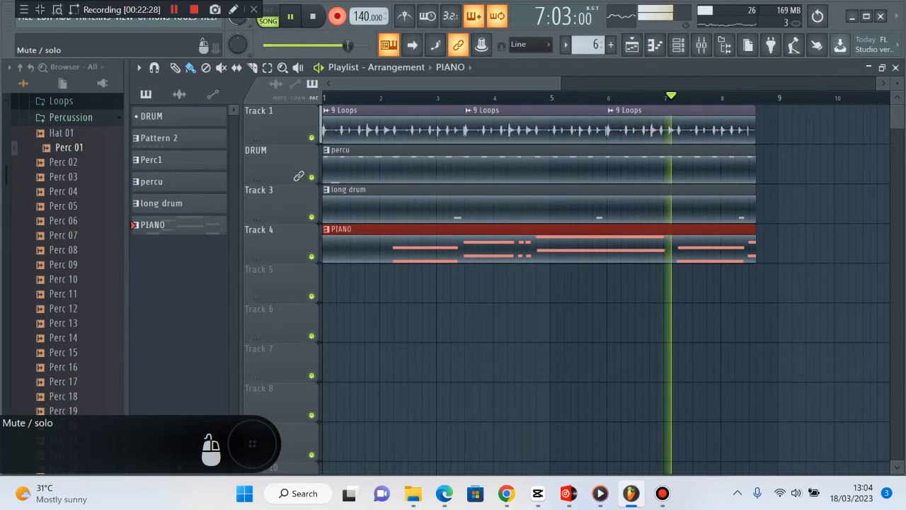
Save the project, turn off record mode and stop playback
key(ctrl+s)
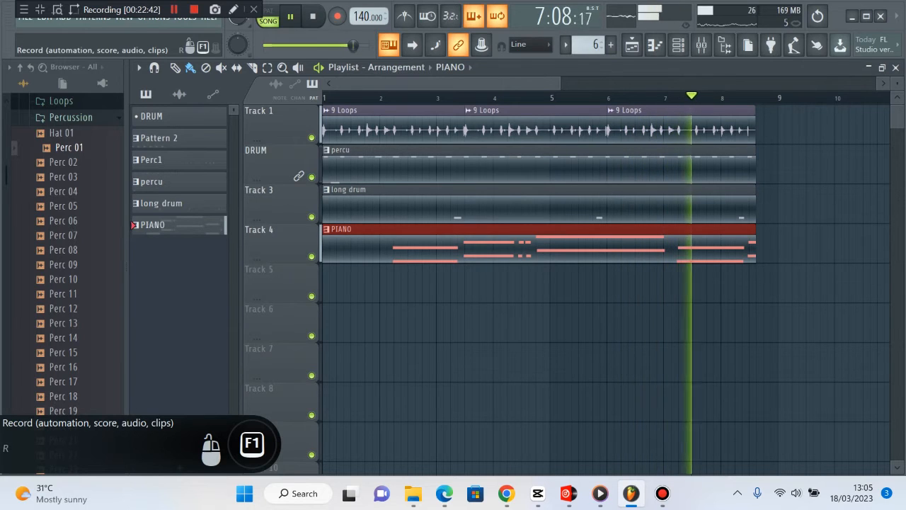
key(space)
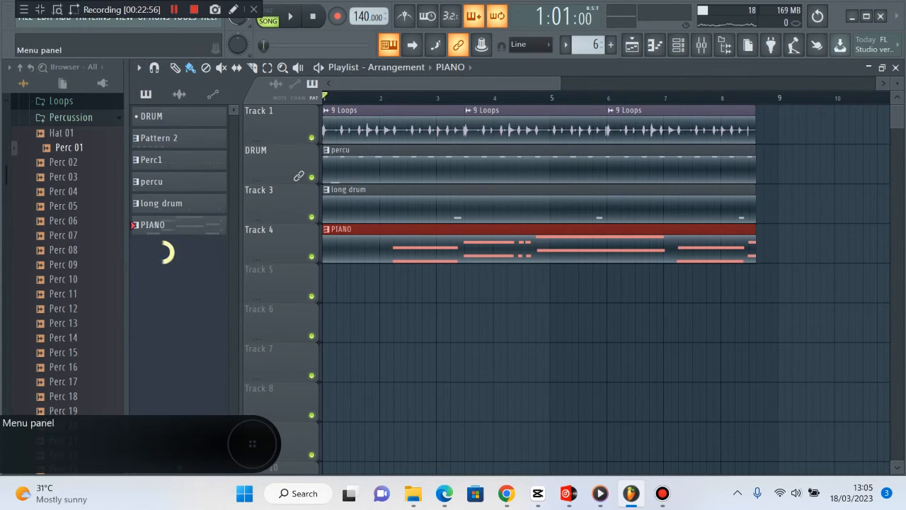
Start an MP3 export of the finished project
click(25, 18)
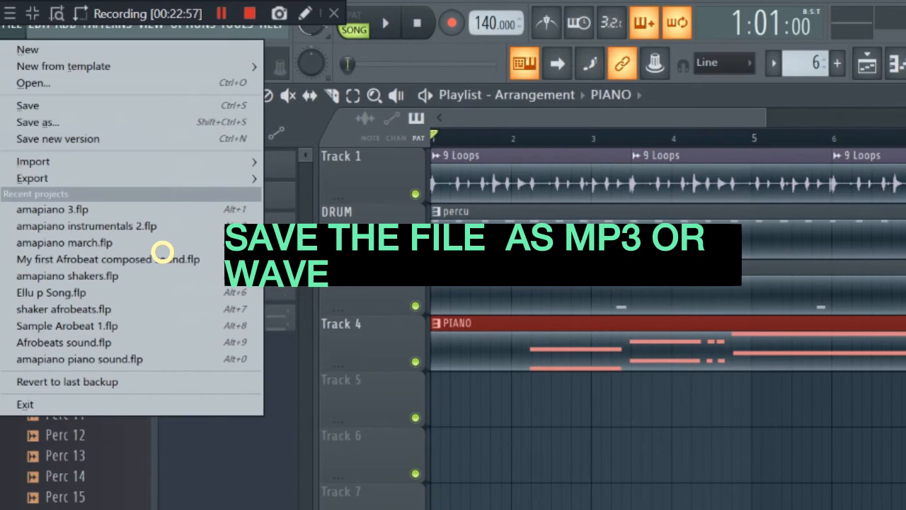
key(Down)
key(Down)
key(Down)
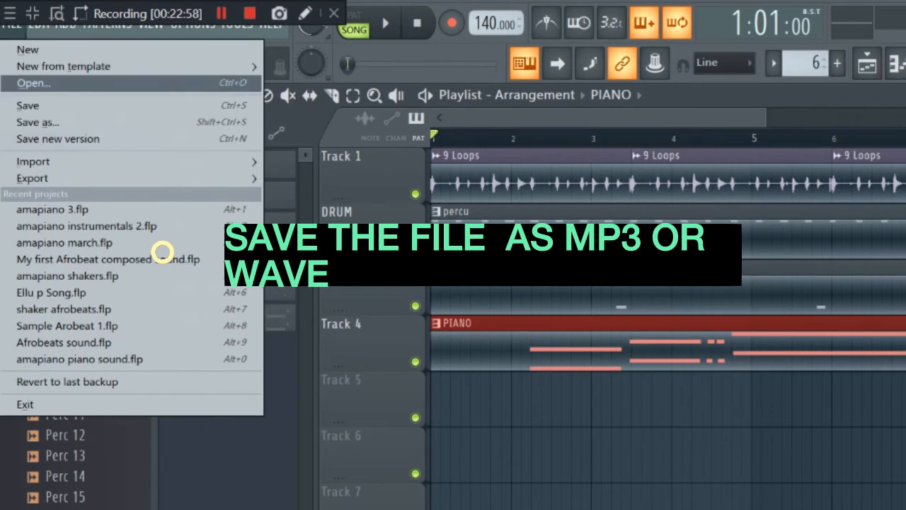
key(Down)
key(Down)
key(Down)
key(Up)
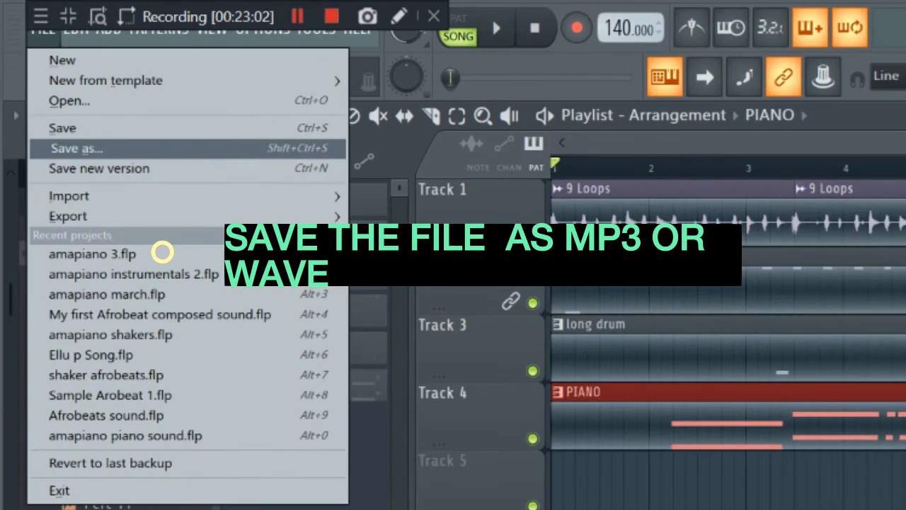
key(Down)
key(Down)
key(Down)
key(Right)
key(Down)
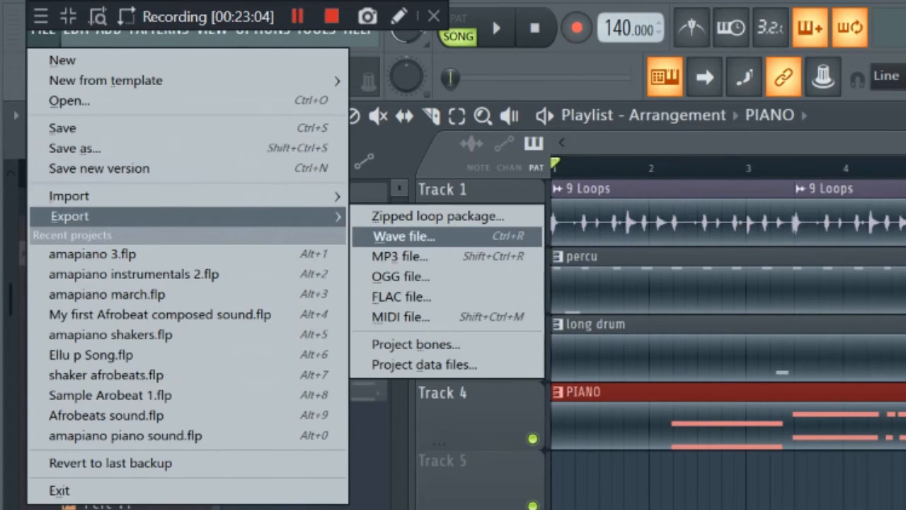
key(Down)
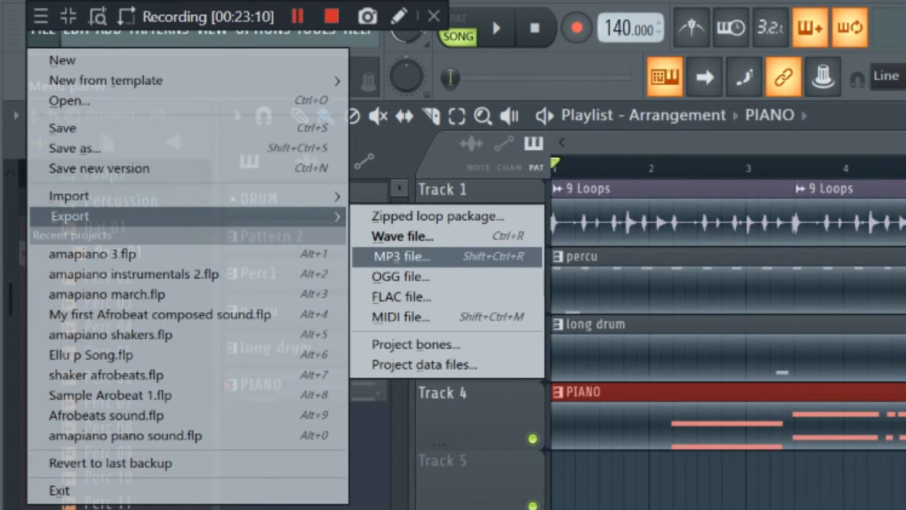
key(Return)
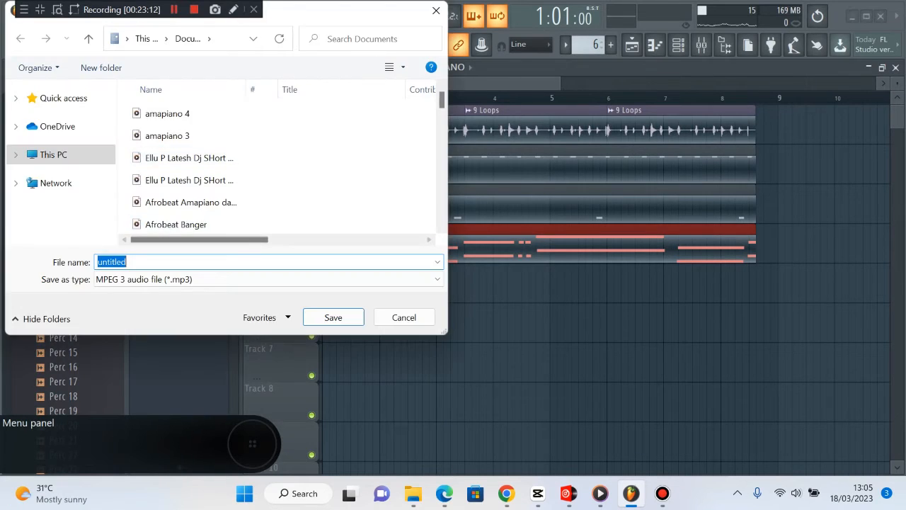
Name the MP3 file AMAPIANO GUITER, save it in Documents and render it
key(BackSpace)
text(AMAPIANO GUITER)
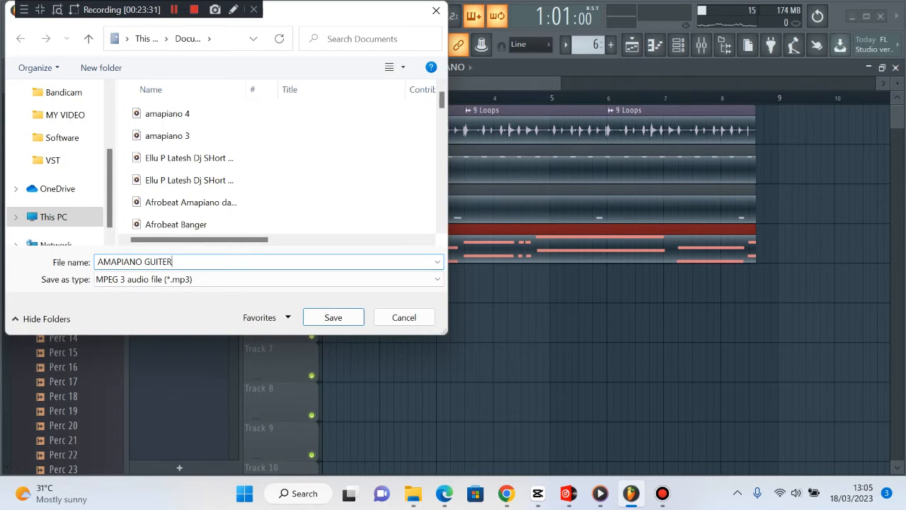
key(Return)
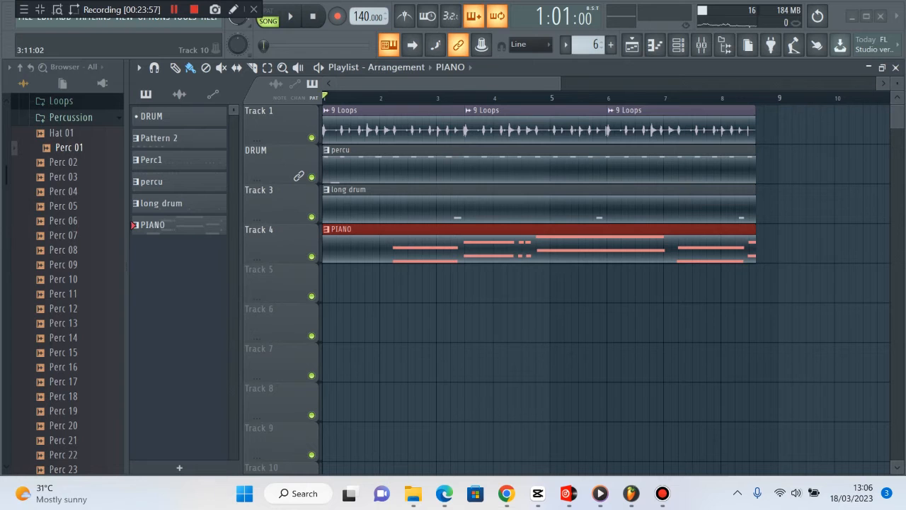
Switch to VirtualDJ and select the track AMAPIANO GUITER in the Documents folder
click(569, 493)
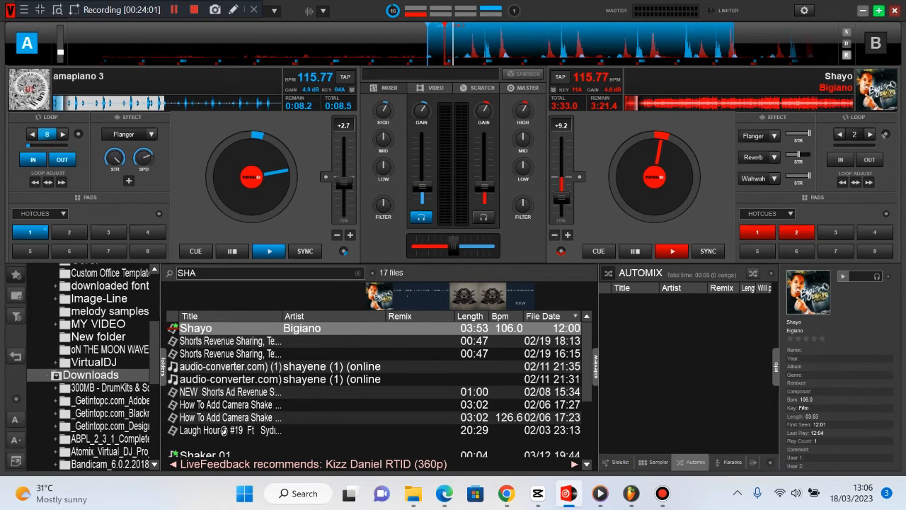
scroll(92, 366, up, 4)
click(92, 346)
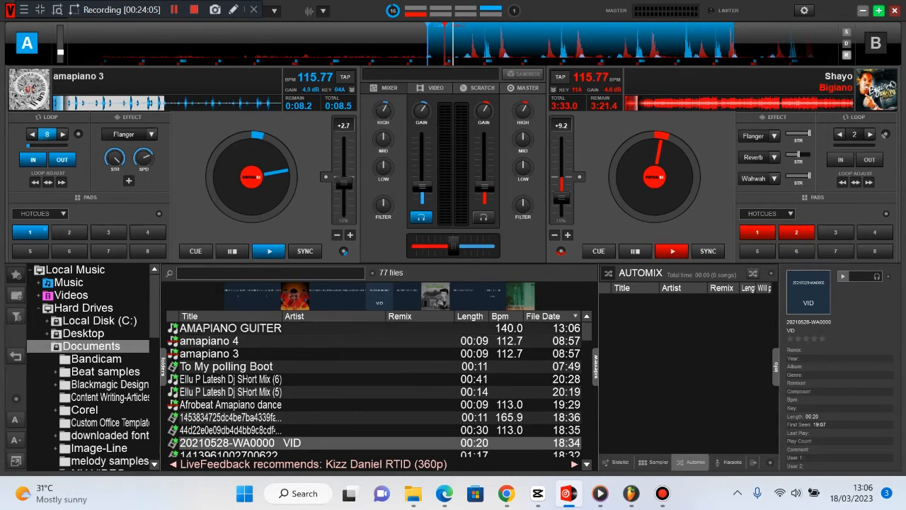
click(226, 341)
click(230, 329)
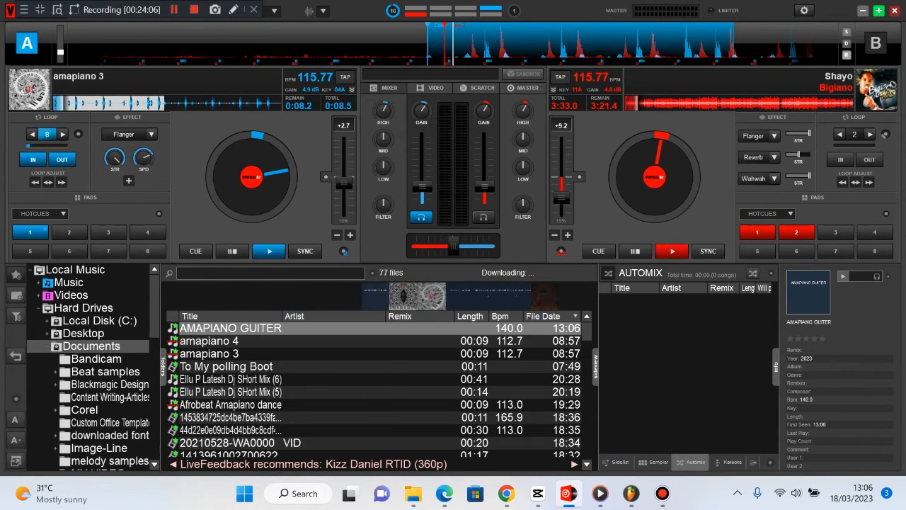
Make deck B active, load AMAPIANO GUITER onto it and test its playback from the cue point
key(Tab)
key(Return)
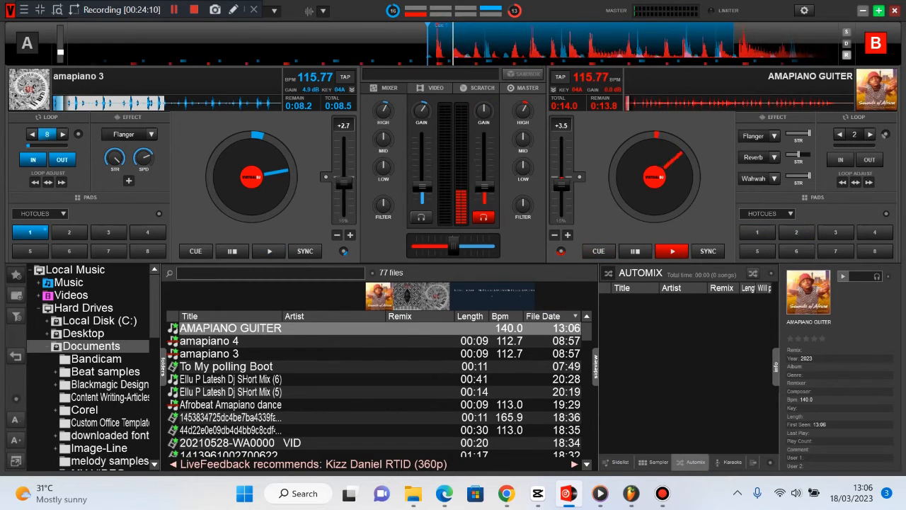
key(space)
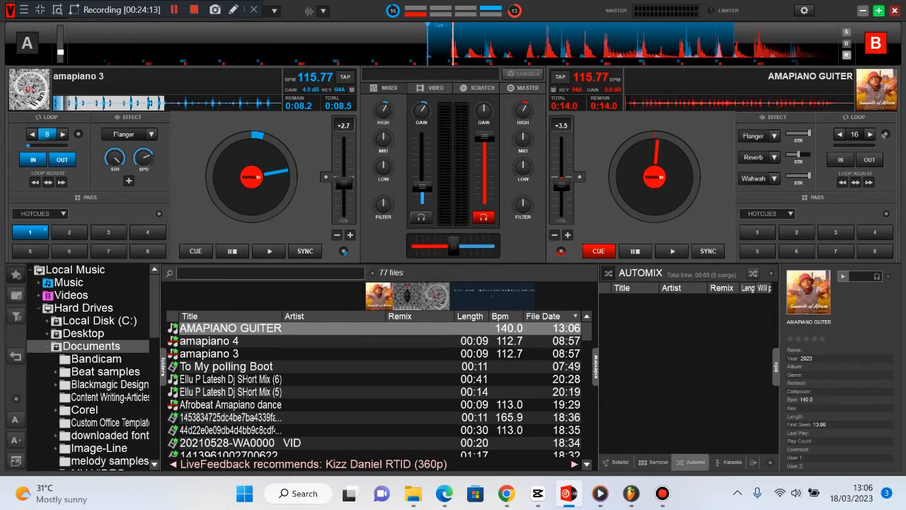
key(space)
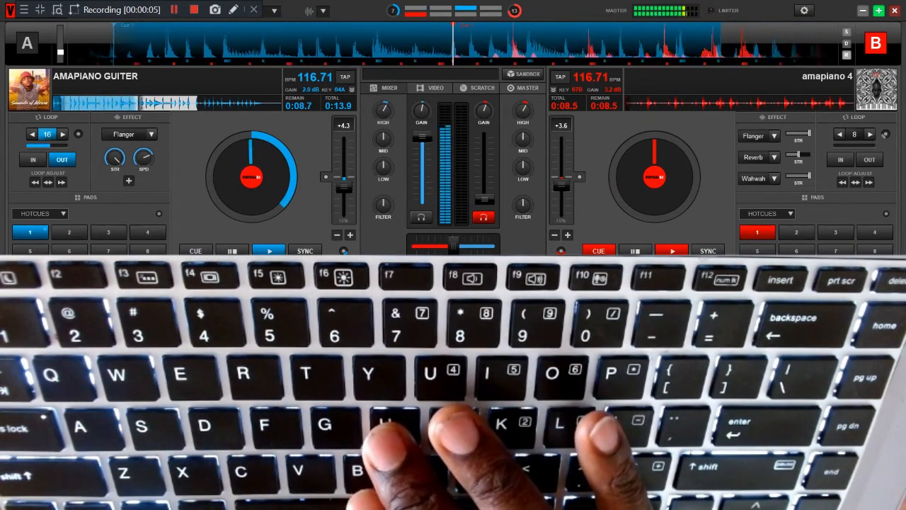
Bring in amapiano 4 on deck B with an 8-beat loop at full volume, and make deck A active
key(l)
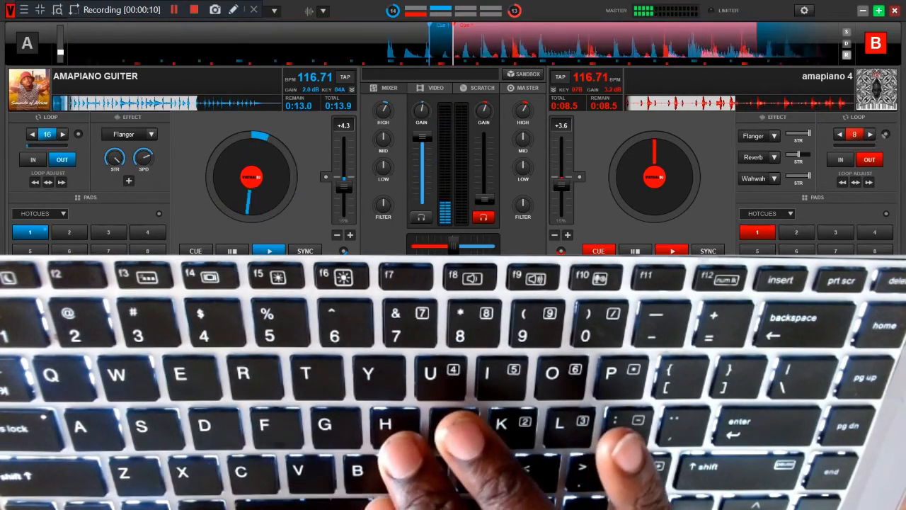
key(j)
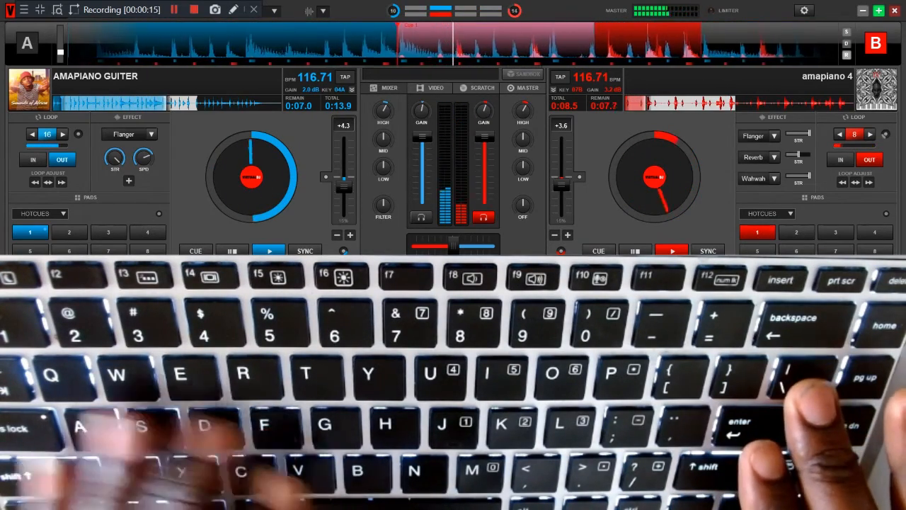
key(Tab)
key(backslash)
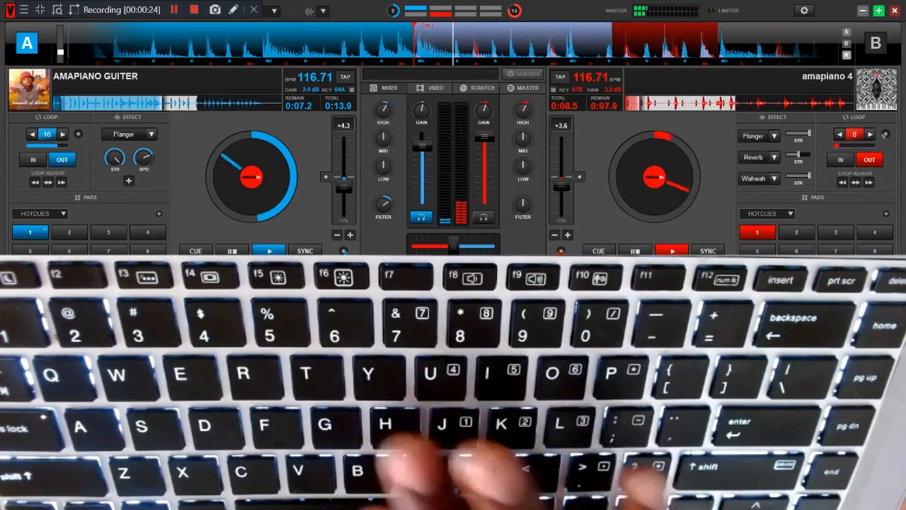
Sweep the deck A filter up past 7.2 kHz to fade out AMAPIANO GUITER, and stop it at its cue
key(y)
key(u)
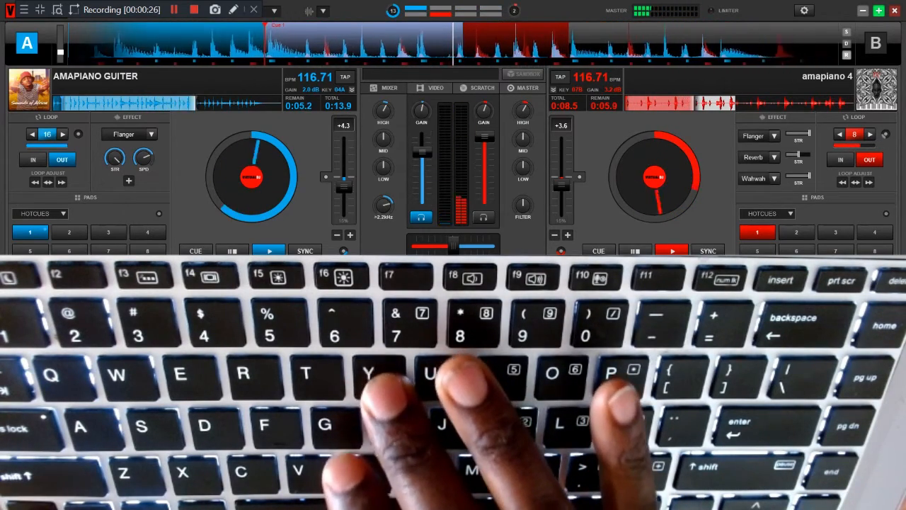
key(u)
key(u)
key(y)
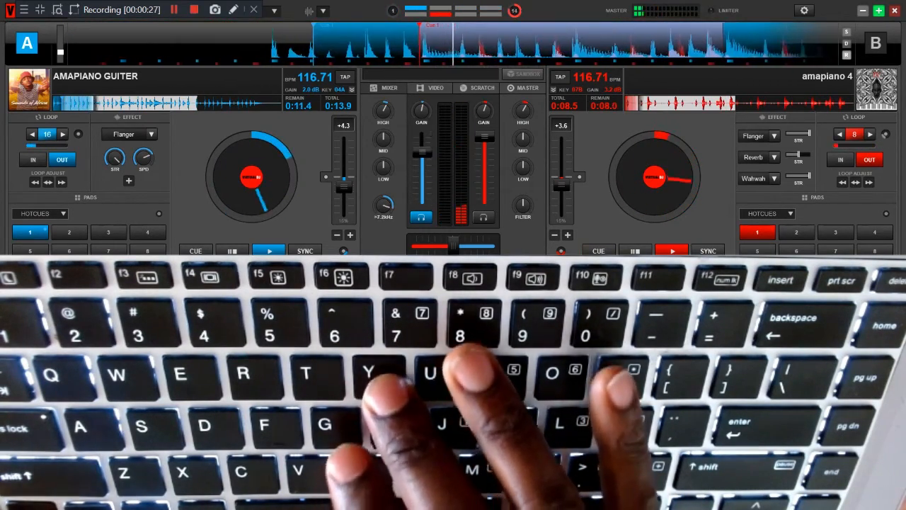
key(u)
key(q)
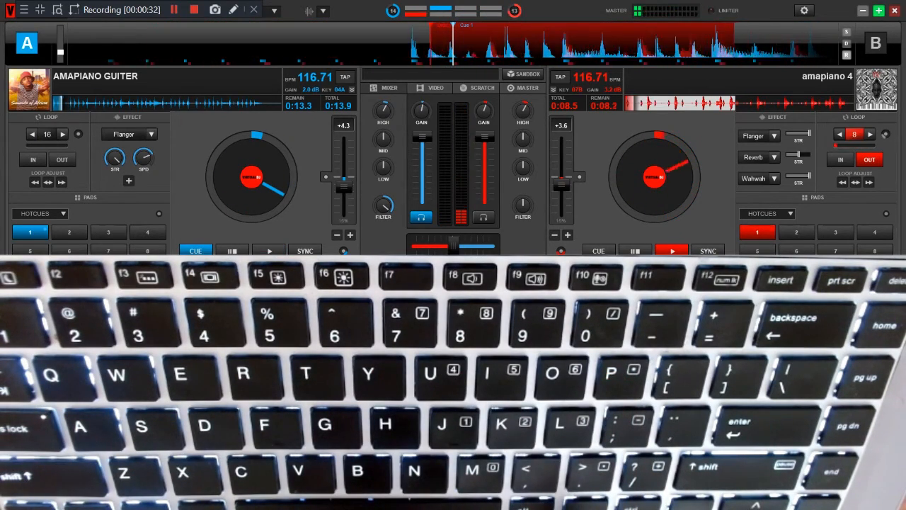
Load amapiano 3 onto deck A with an 8-beat loop, play it over amapiano 4 and raise it to full volume
key(alt+Left)
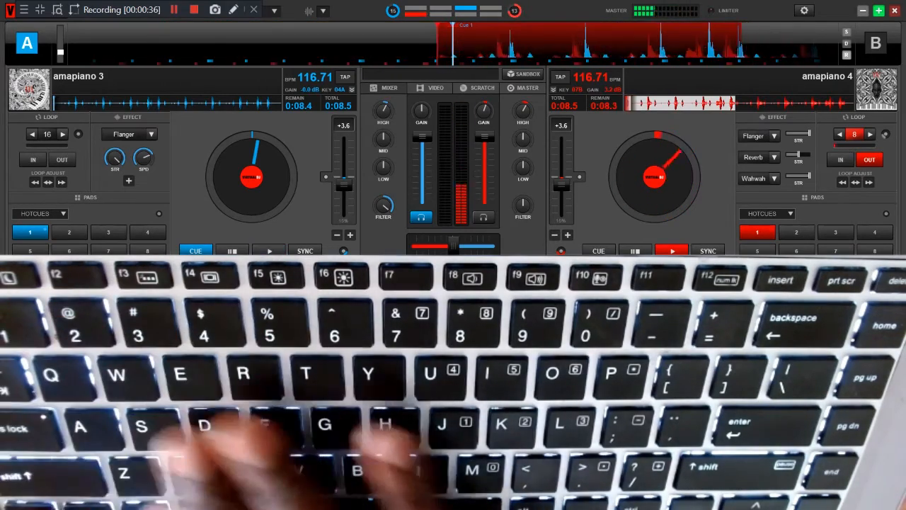
key(5)
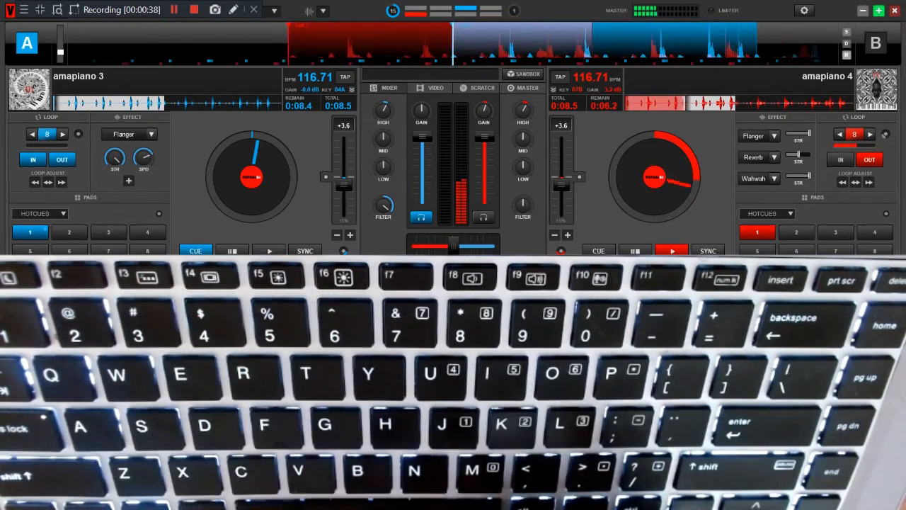
key(space)
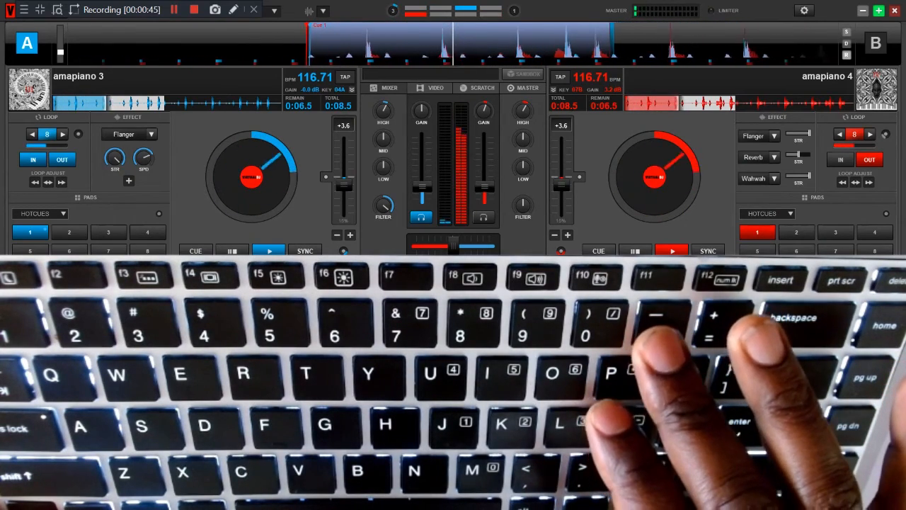
key(minus)
key(equal)
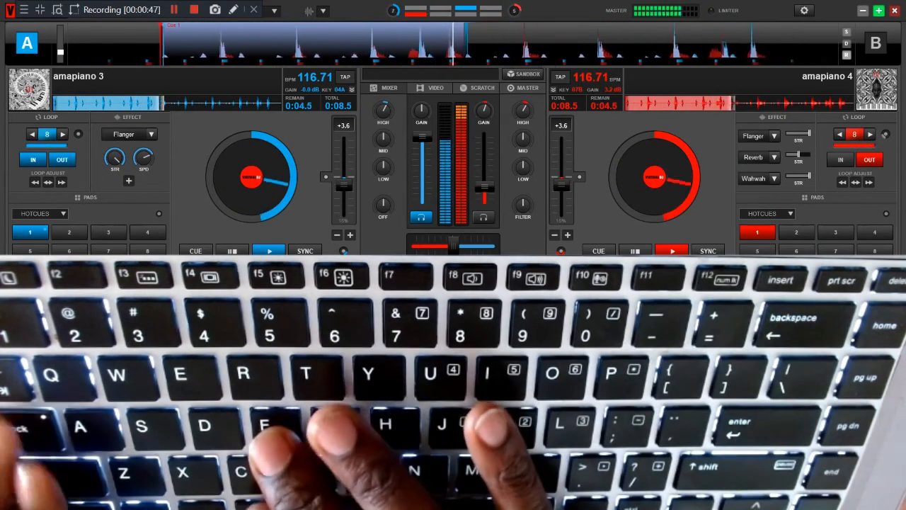
Make deck B active, filter amapiano 4 above about 651 Hz and return it to its cue point
key(Tab)
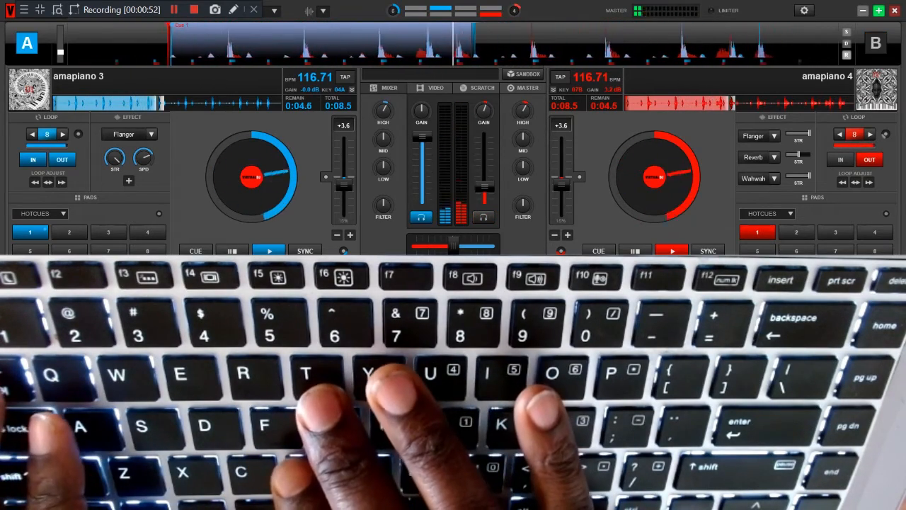
key(y)
key(t)
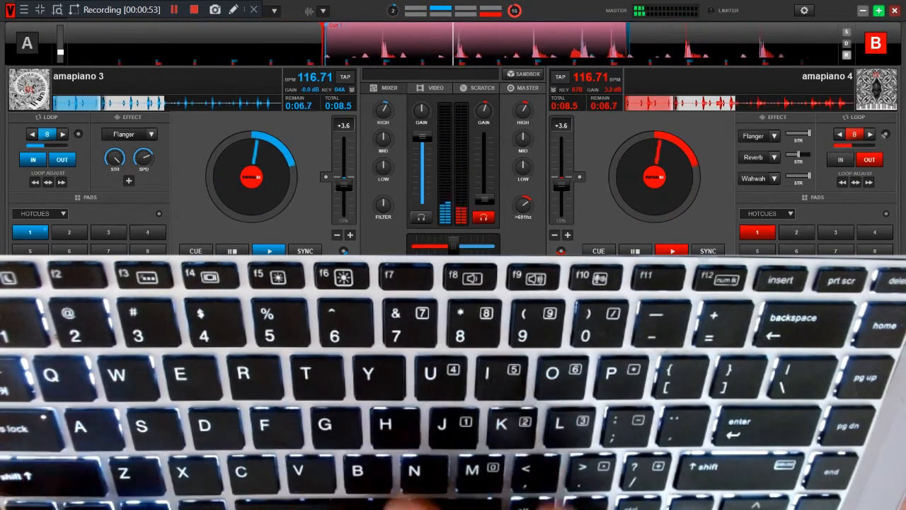
key(j)
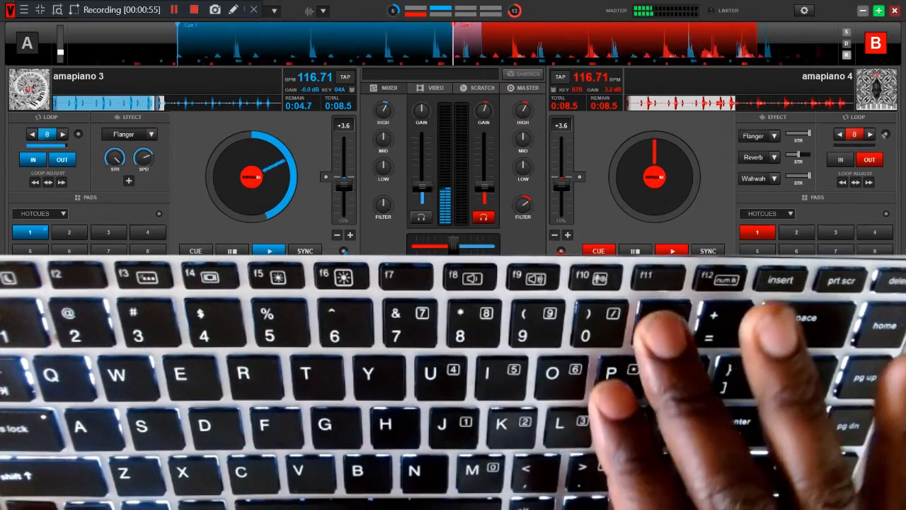
key(minus)
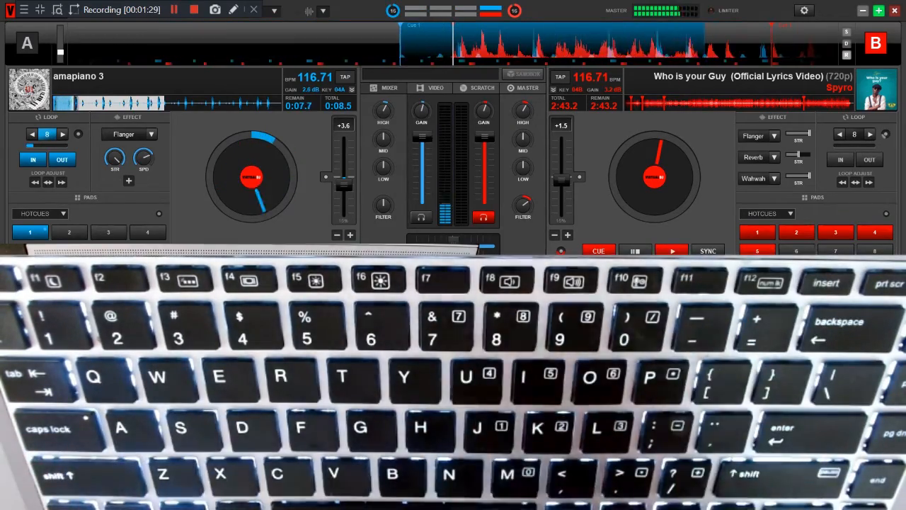
Start Who is your Guy by Spyro on deck B over the looping amapiano 3
key(Tab)
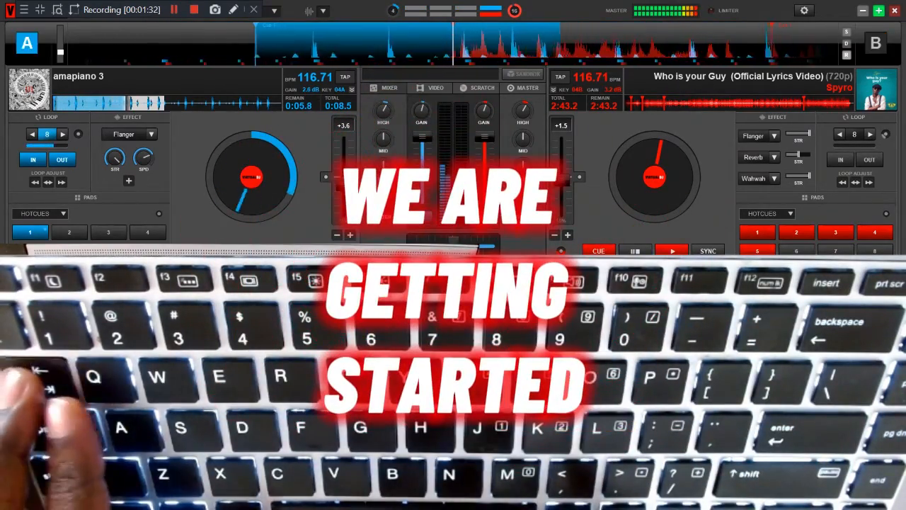
key(Tab)
key(space)
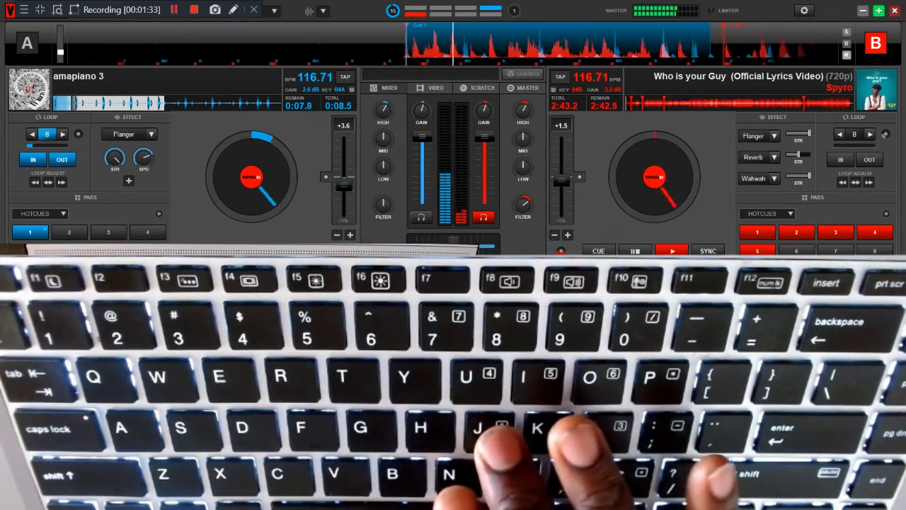
Replay Who is your Guy from its second hot cue, and pause deck B while amapiano 3 keeps looping
key(2)
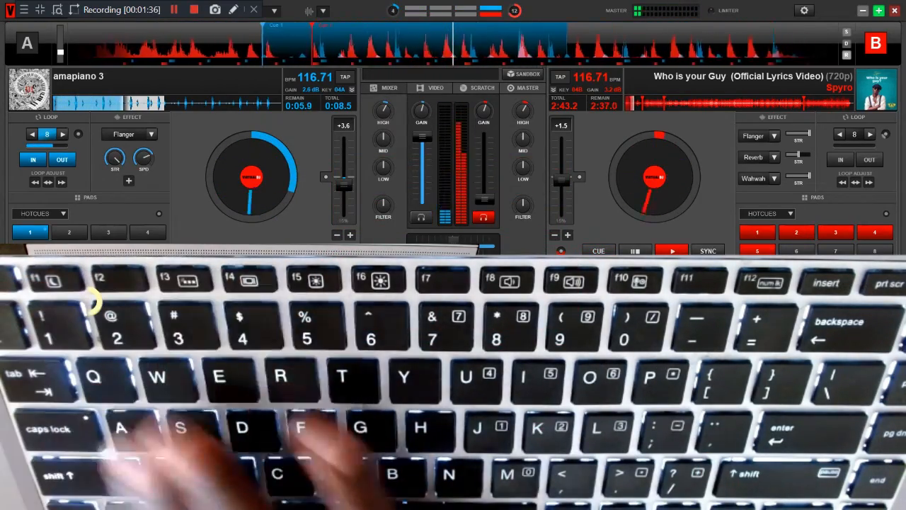
key(space)
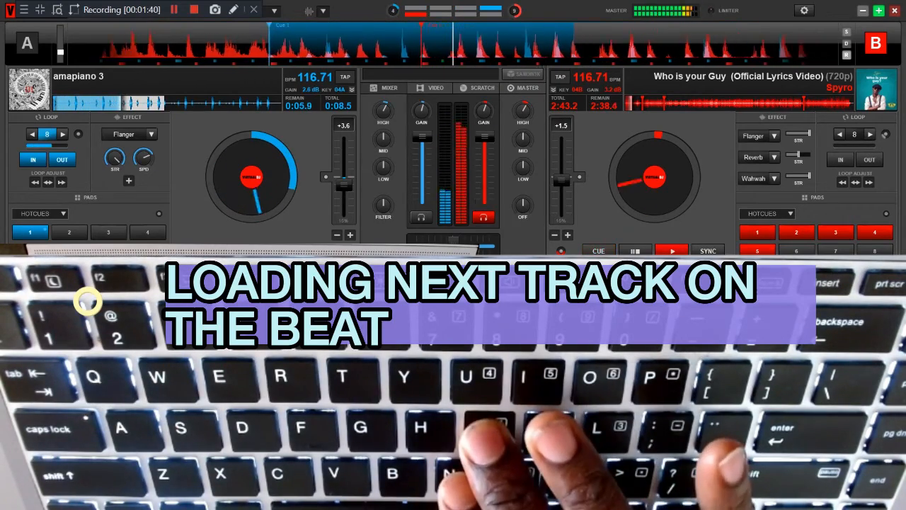
key(j)
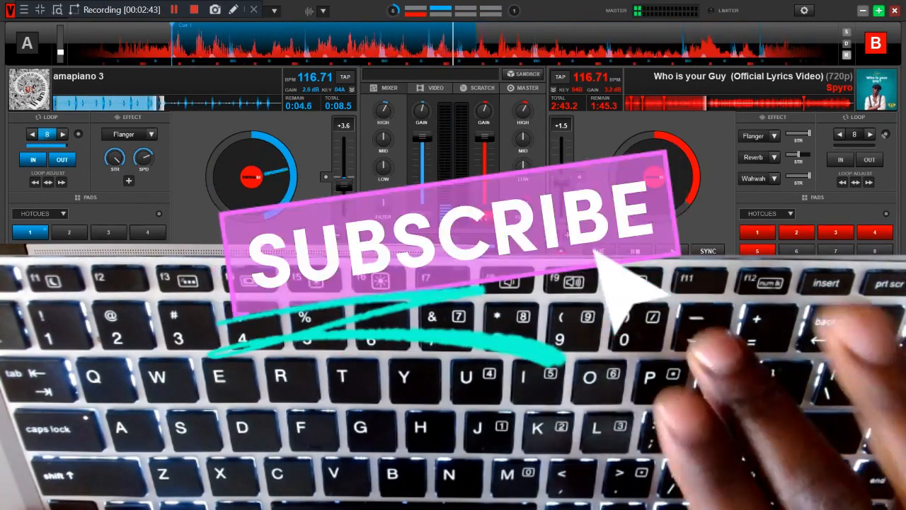
key(bracketleft)
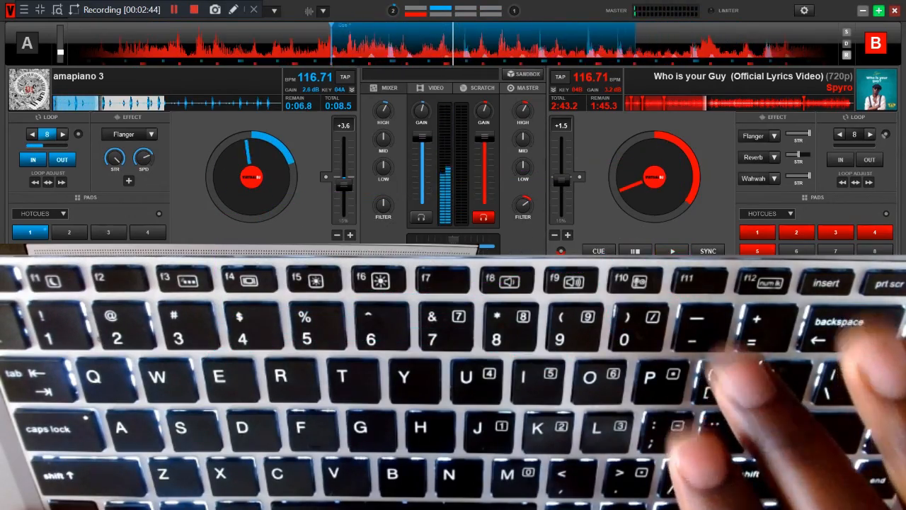